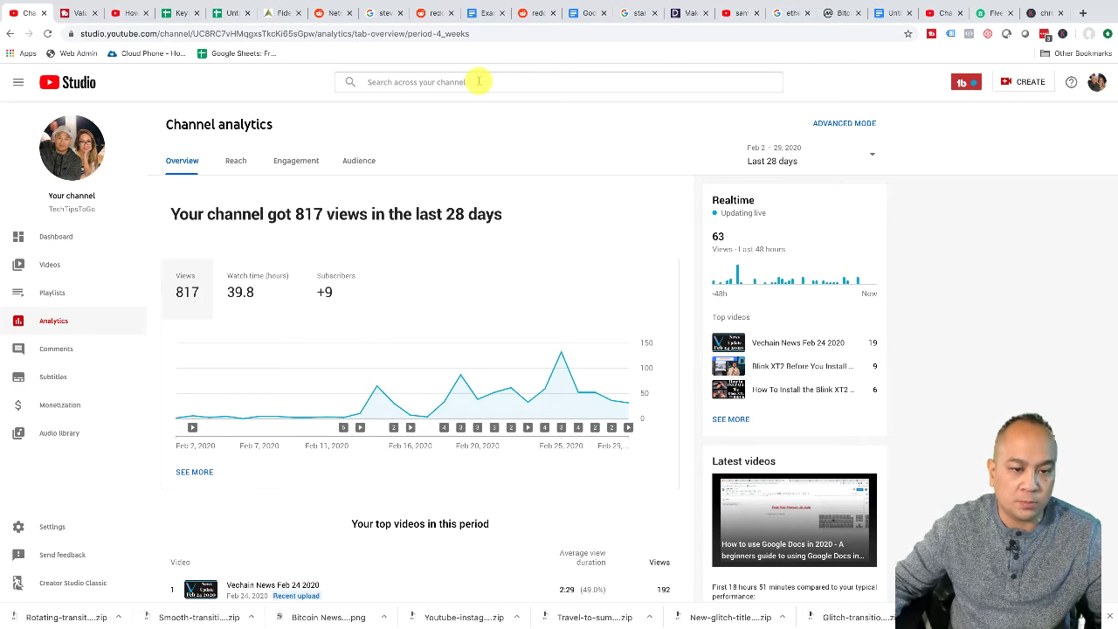
pyautogui.press('super+Tab')
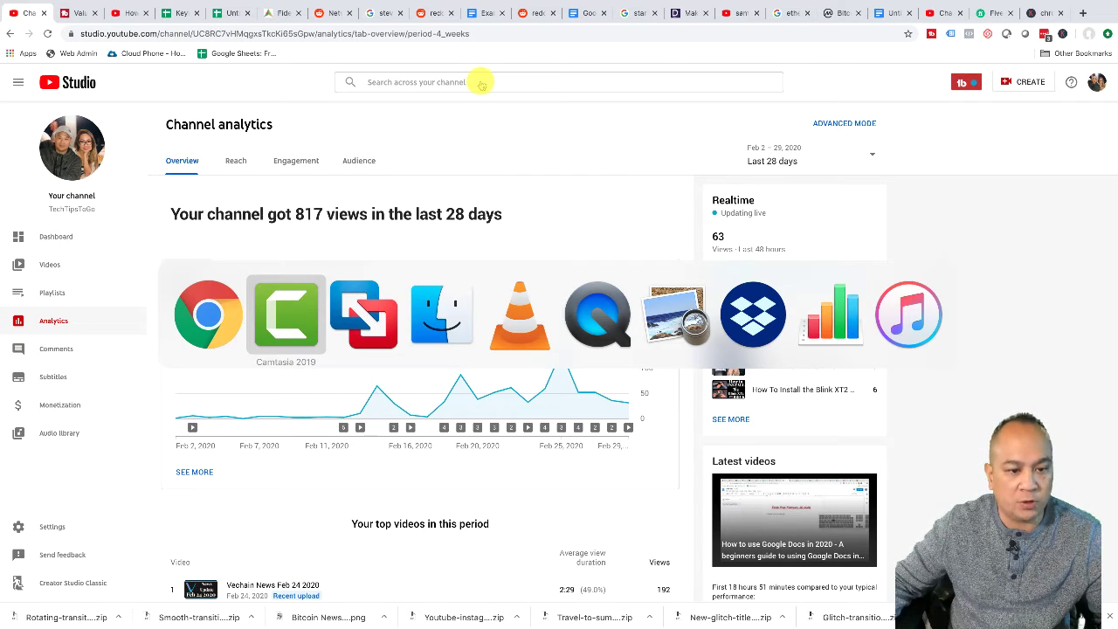
pyautogui.press('super+Tab')
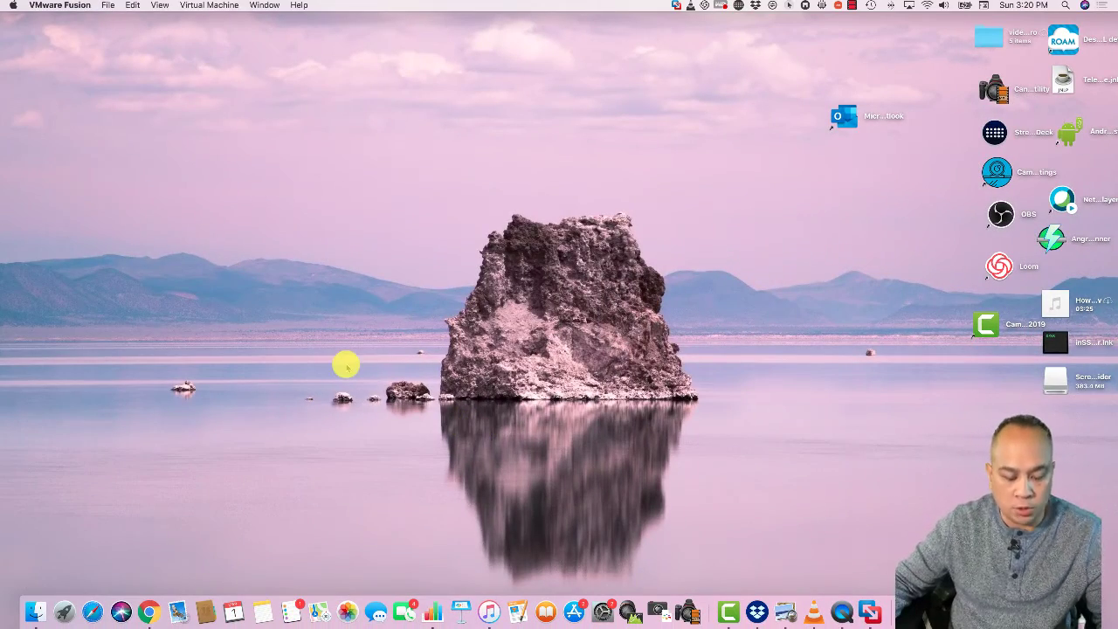
pyautogui.press('super+Tab')
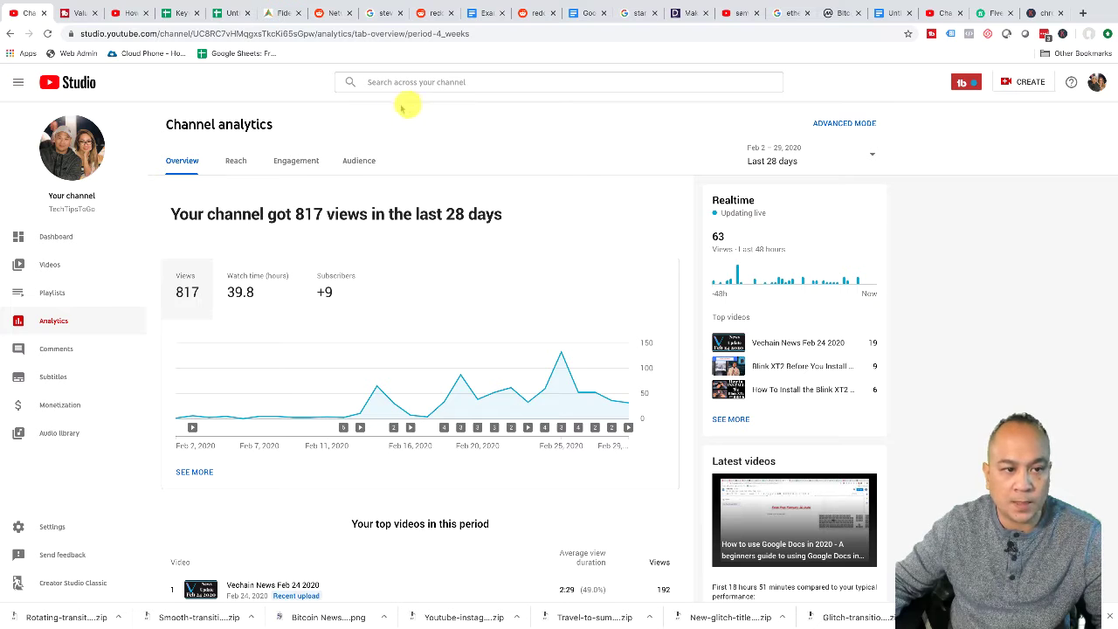
# In the YouTube search page's Keyword Explorer, compare the weighted and unweighted scores for "how to grow on youtube".
pyautogui.click(131, 14)
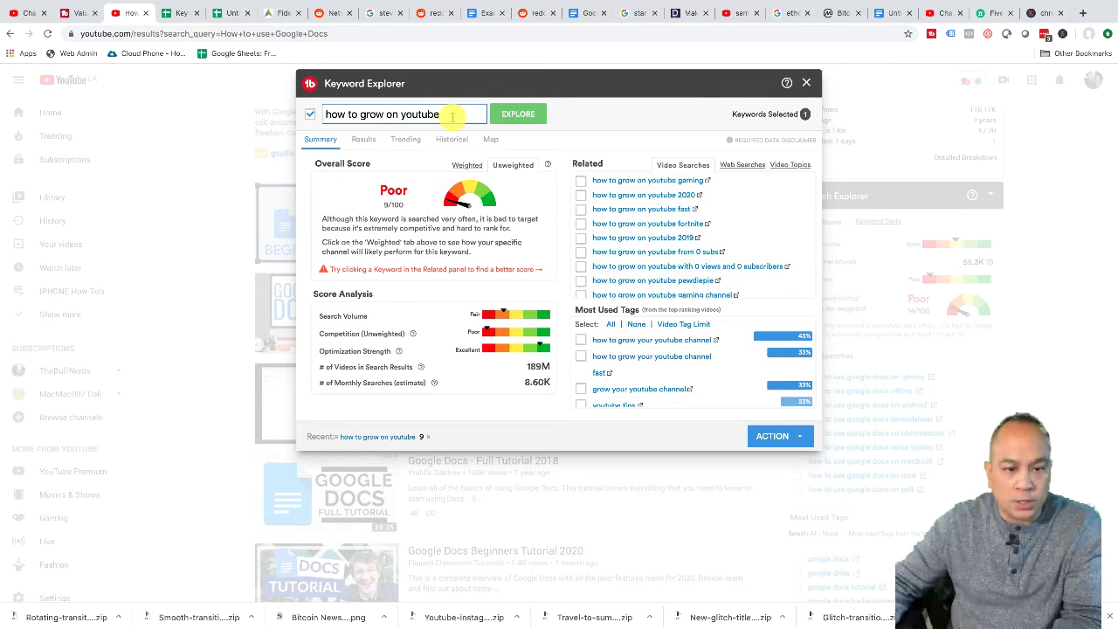
pyautogui.click(472, 166)
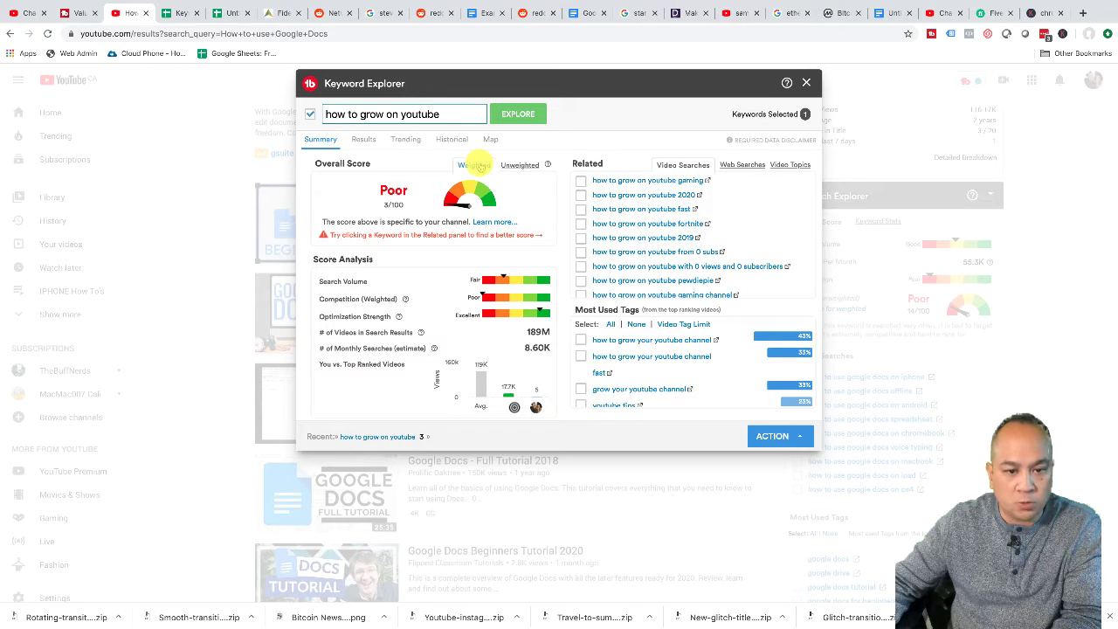
pyautogui.click(509, 165)
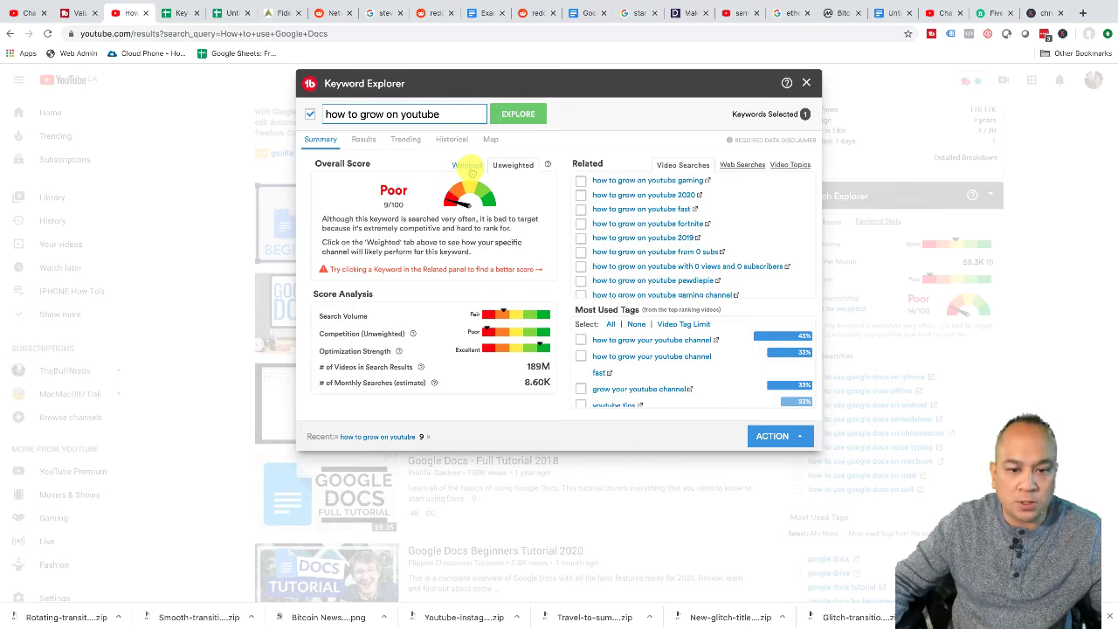
pyautogui.click(471, 166)
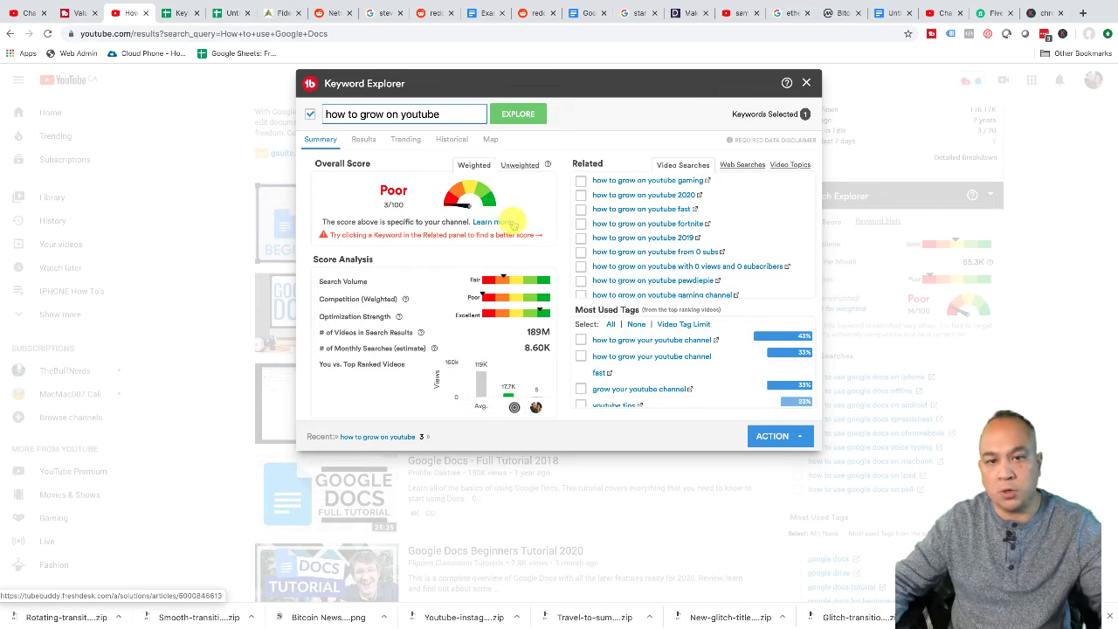
pyautogui.click(524, 171)
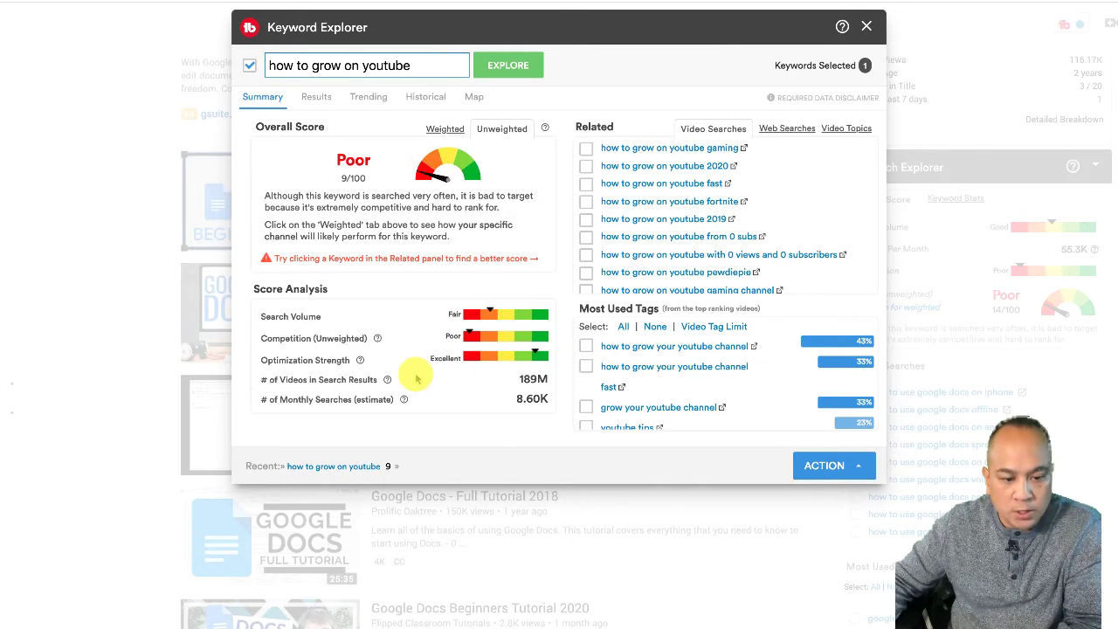
pyautogui.moveTo(387, 382)
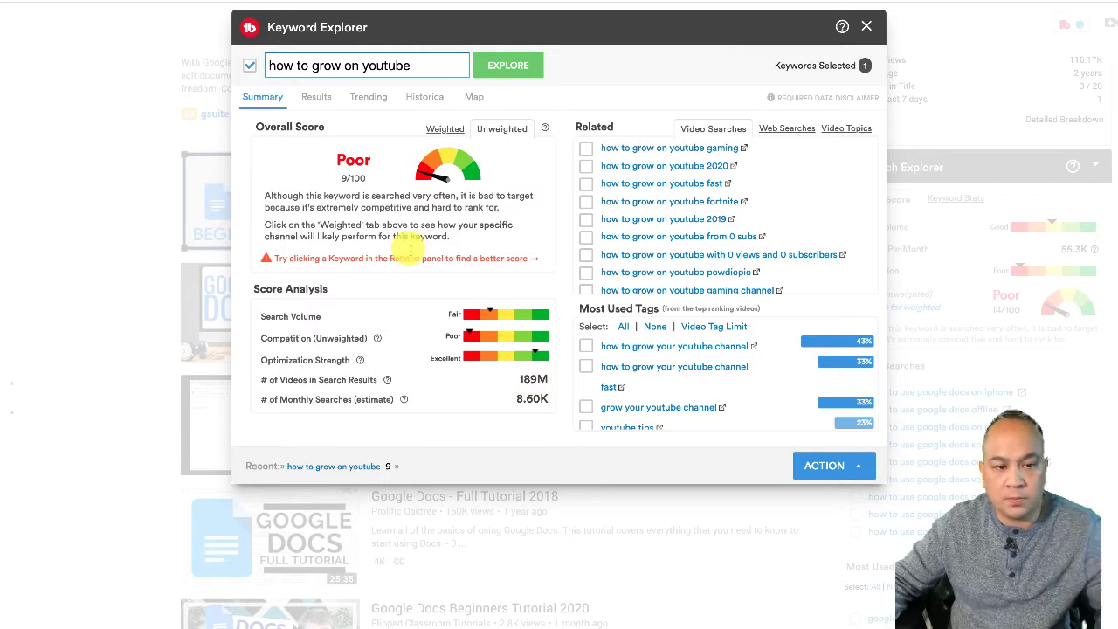
# Review the top-ranking search results for "how to grow on youtube" in Keyword Explorer, including their titles and view counts.
pyautogui.click(315, 98)
pyautogui.scroll(-1, 456, 240)
pyautogui.scroll(1, 456, 241)
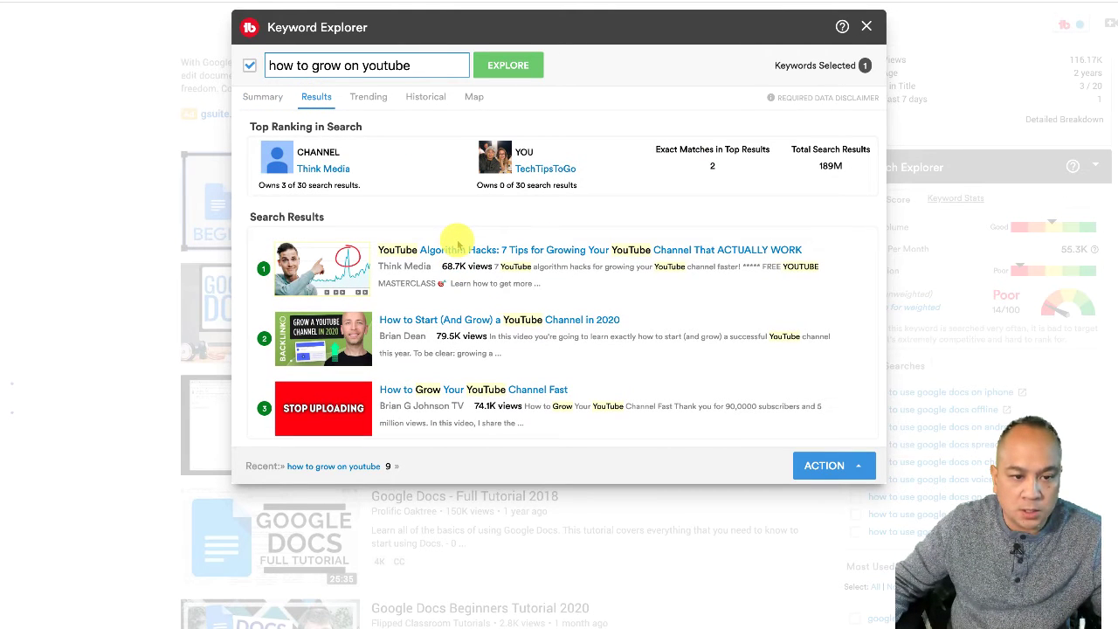
pyautogui.scroll(-1, 450, 232)
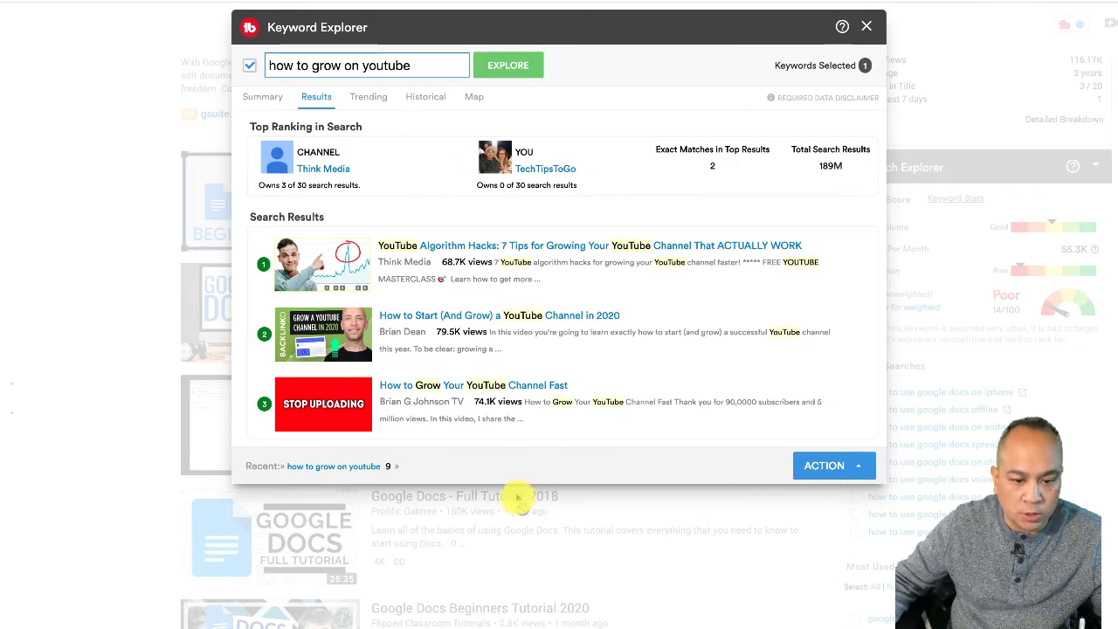
pyautogui.scroll(-3, 463, 349)
pyautogui.scroll(-3, 465, 335)
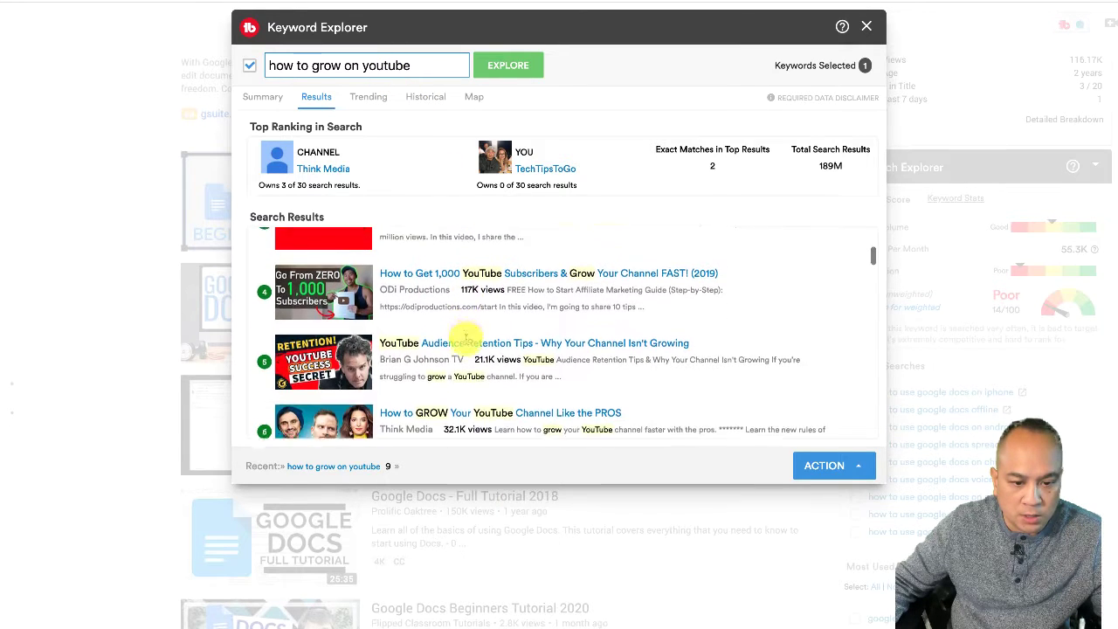
pyautogui.scroll(-2, 449, 288)
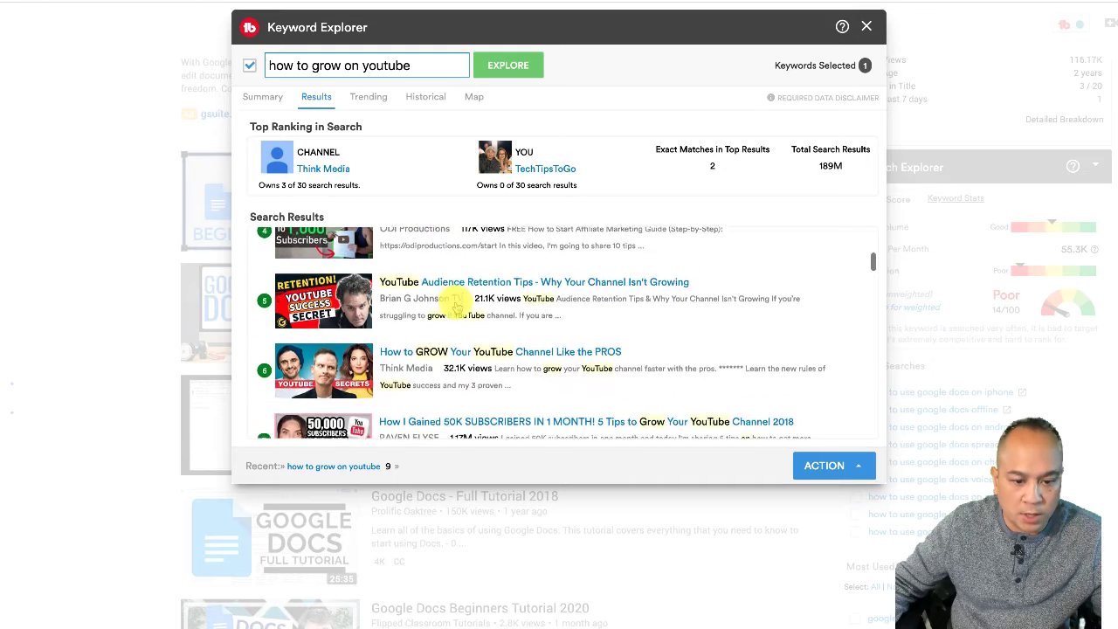
pyautogui.scroll(-1, 470, 363)
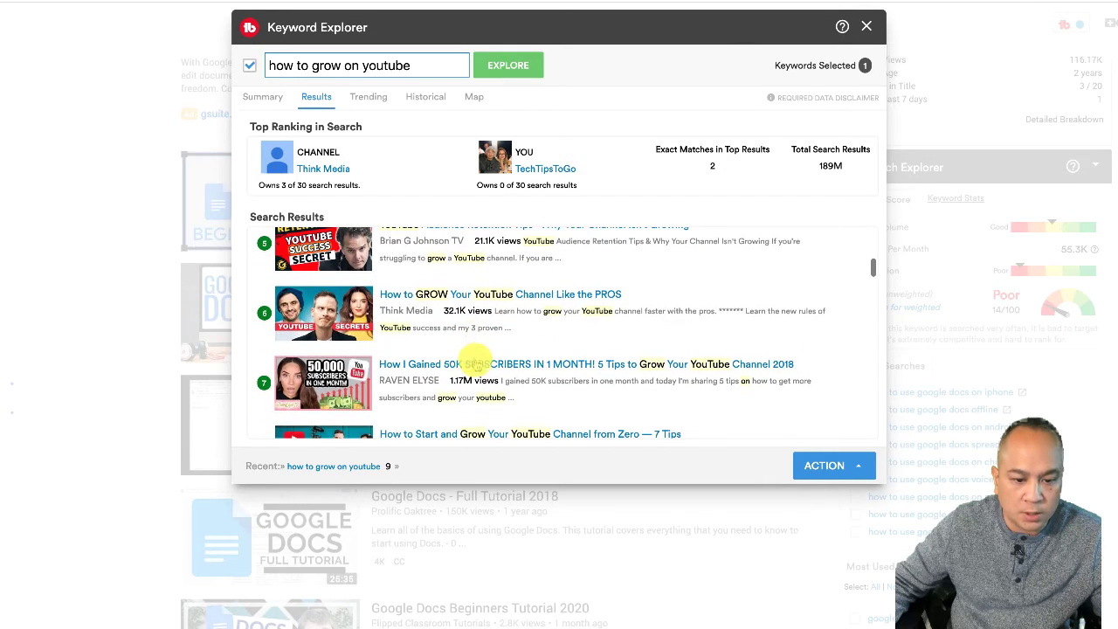
# Look at the keyword's trending related queries and its historical interest over time in Keyword Explorer.
pyautogui.click(365, 101)
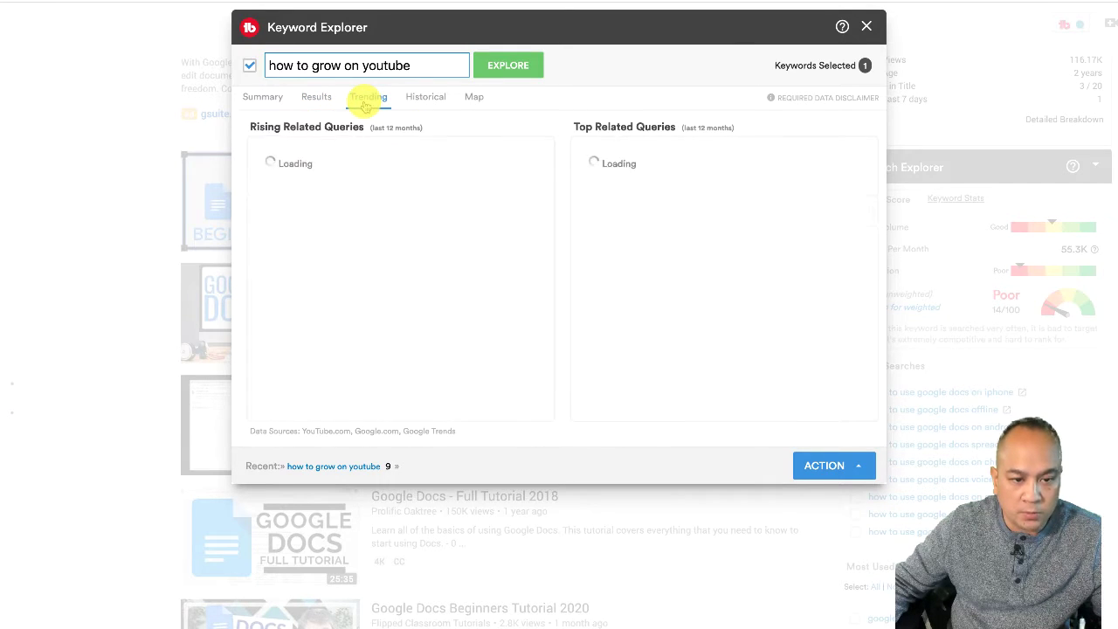
pyautogui.click(409, 100)
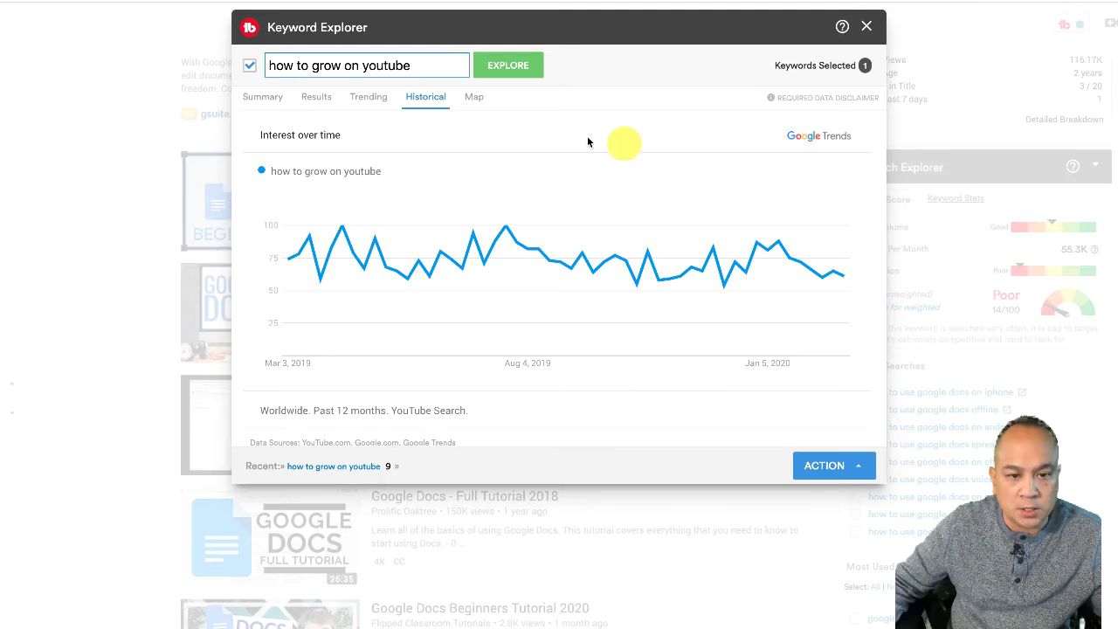
pyautogui.scroll(-3, 467, 212)
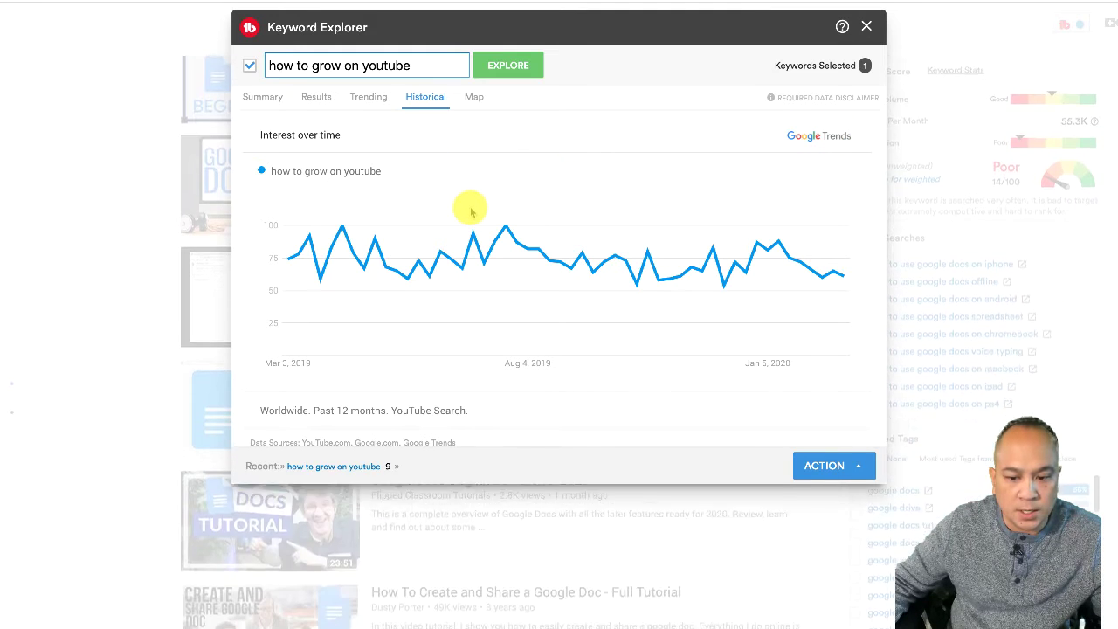
pyautogui.scroll(5, 462, 230)
# Copy the keyword "how to grow on youtube" and open the Google Trends site through a web search for "google trends".
pyautogui.moveTo(421, 78); pyautogui.dragTo(262, 67)
pyautogui.hotkey('ctrl', 'c')
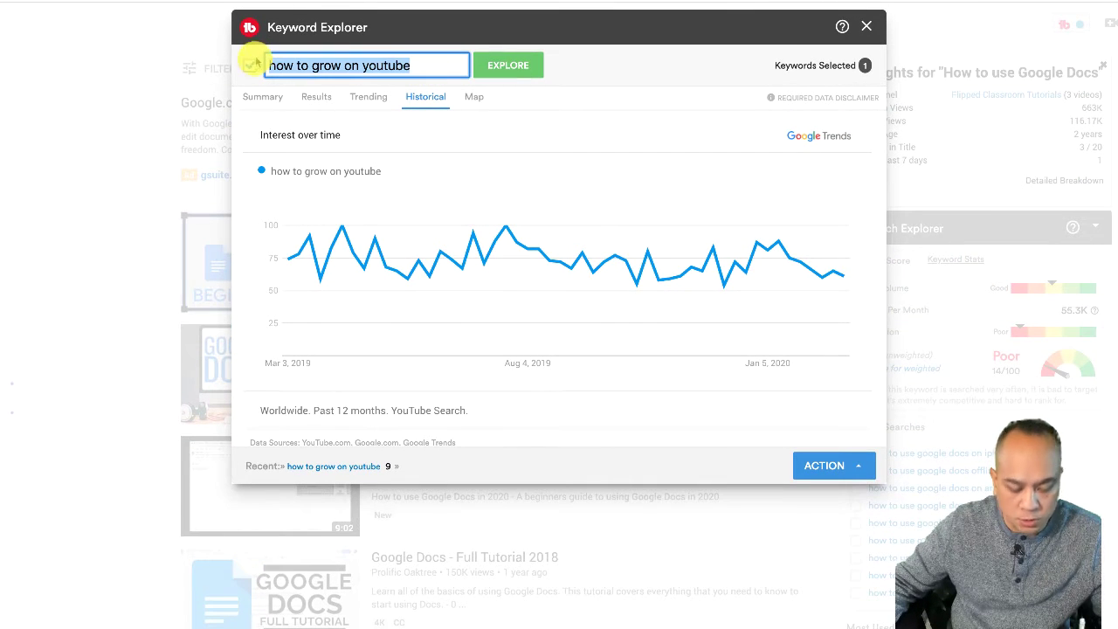
pyautogui.click(218, 0)
pyautogui.write('google trend')
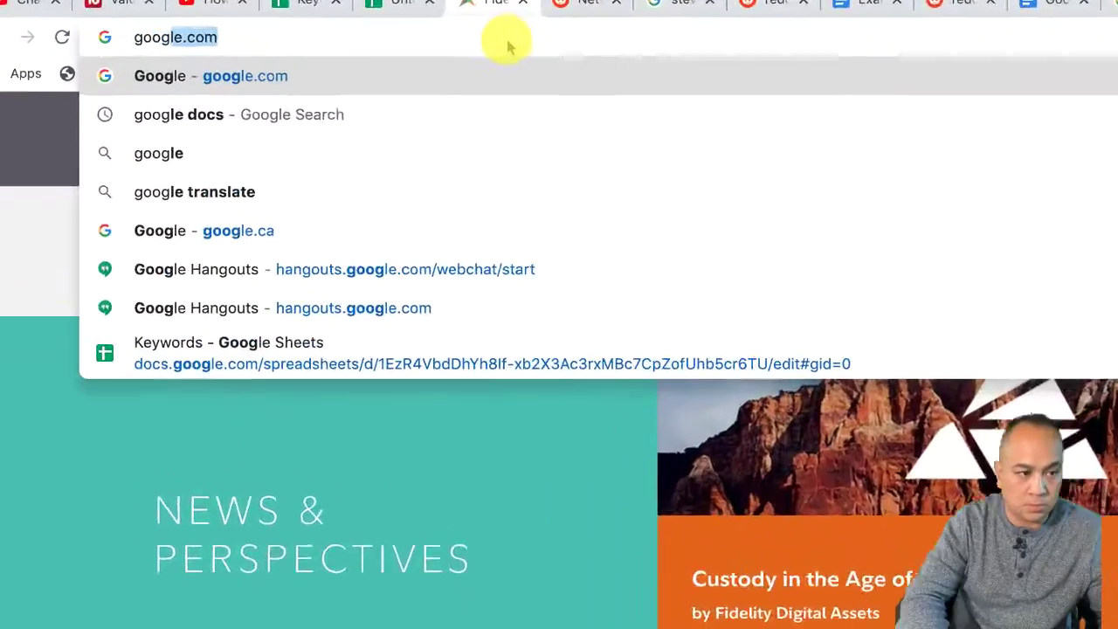
pyautogui.press('Return')
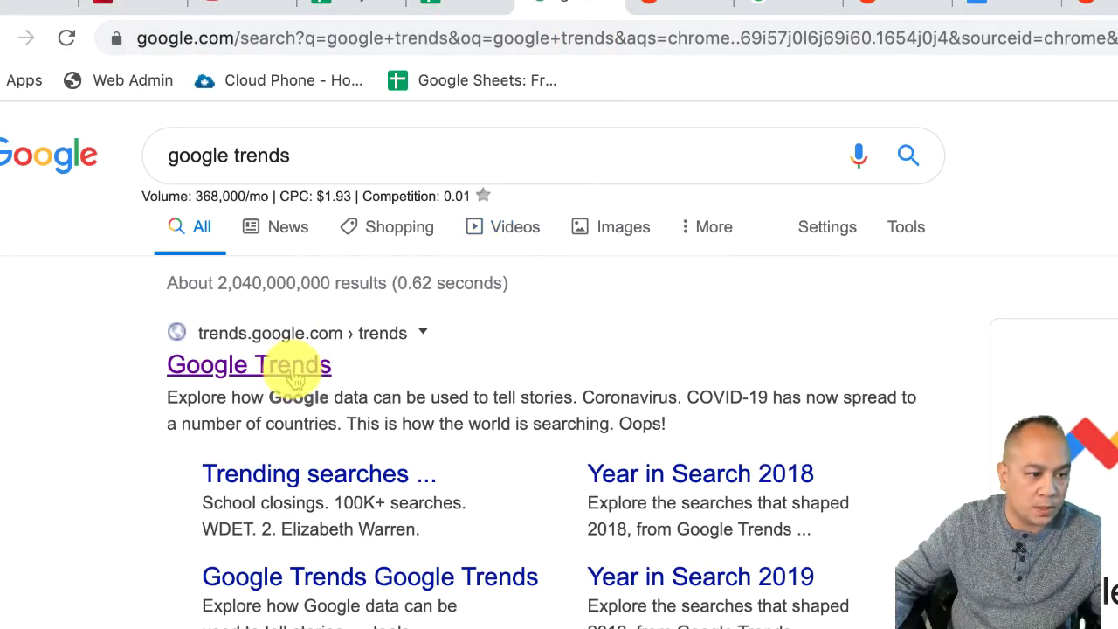
pyautogui.click(293, 370)
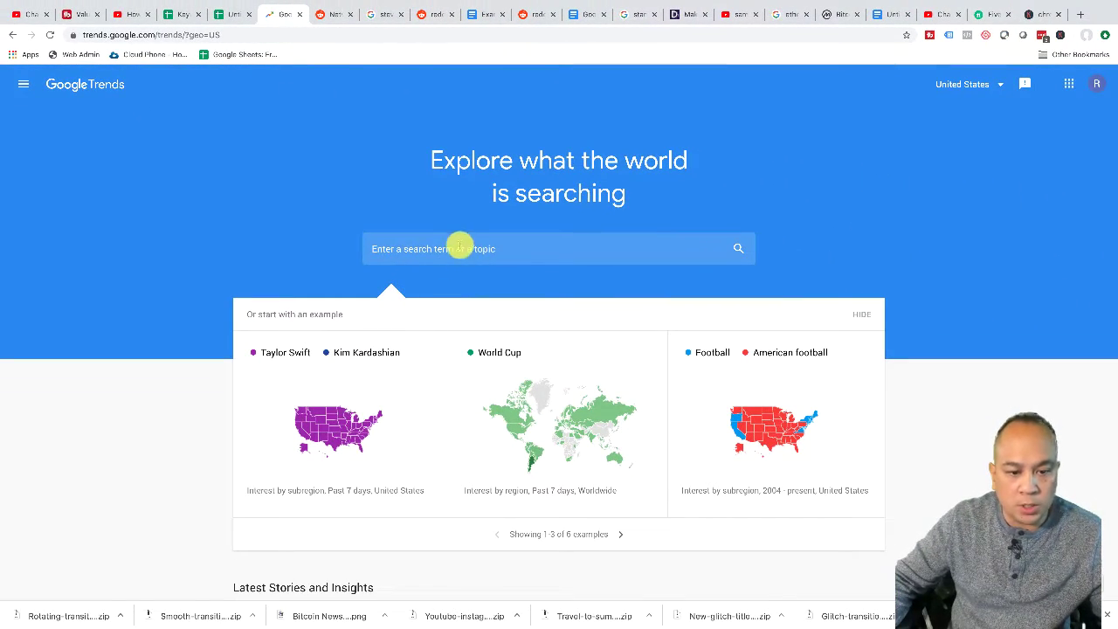
# Explore the copied keyword "how to grow on youtube" as a search term in Google Trends.
pyautogui.click(464, 248)
pyautogui.hotkey('ctrl', 'v')
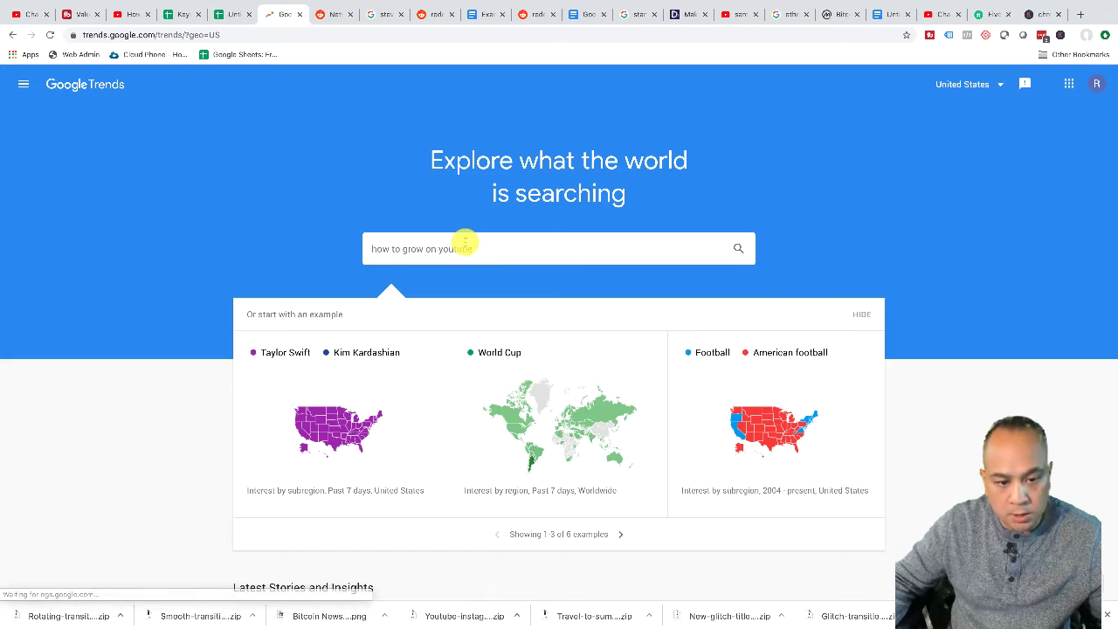
pyautogui.click(457, 276)
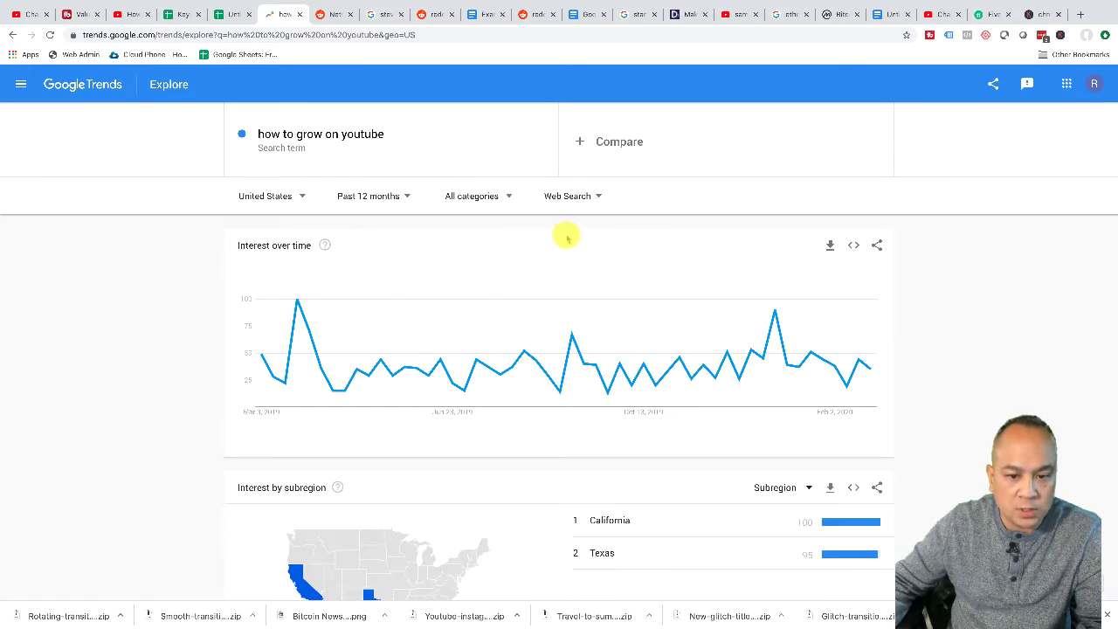
# Examine the keyword's Web Search data for the United States: interest over time, subregions, related topics and related queries.
pyautogui.click(597, 196)
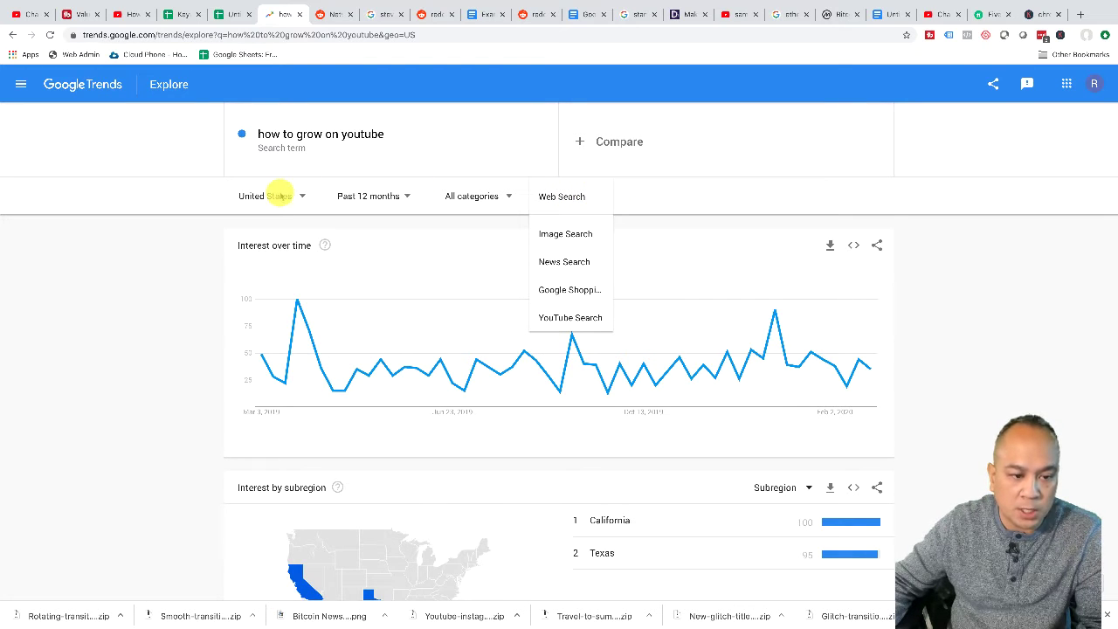
pyautogui.click(209, 220)
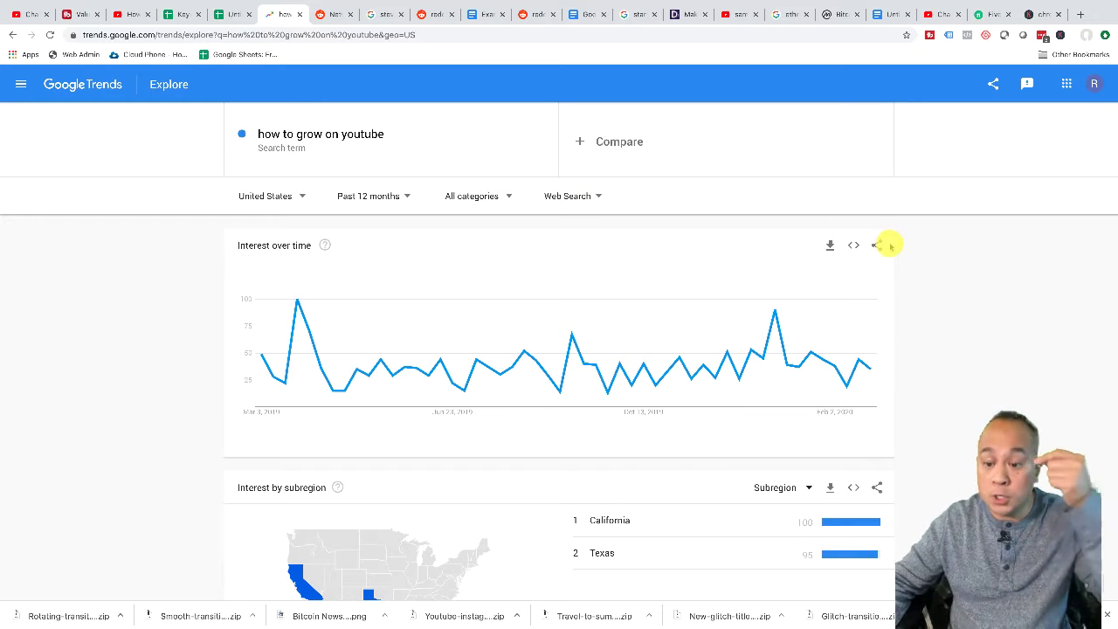
pyautogui.scroll(-1, 890, 246)
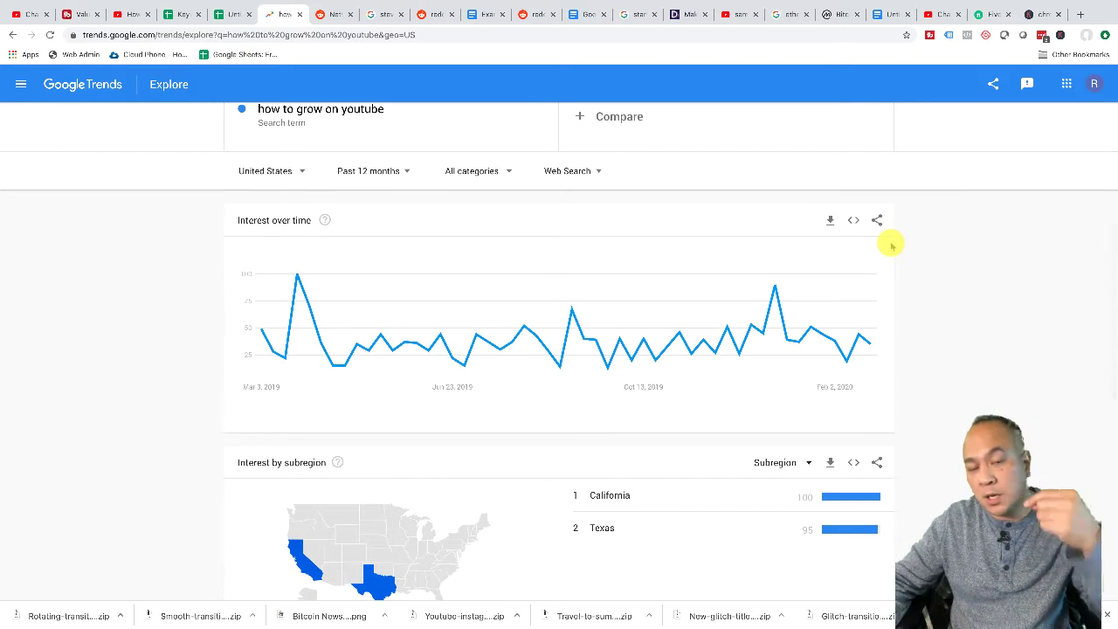
pyautogui.scroll(-2, 890, 245)
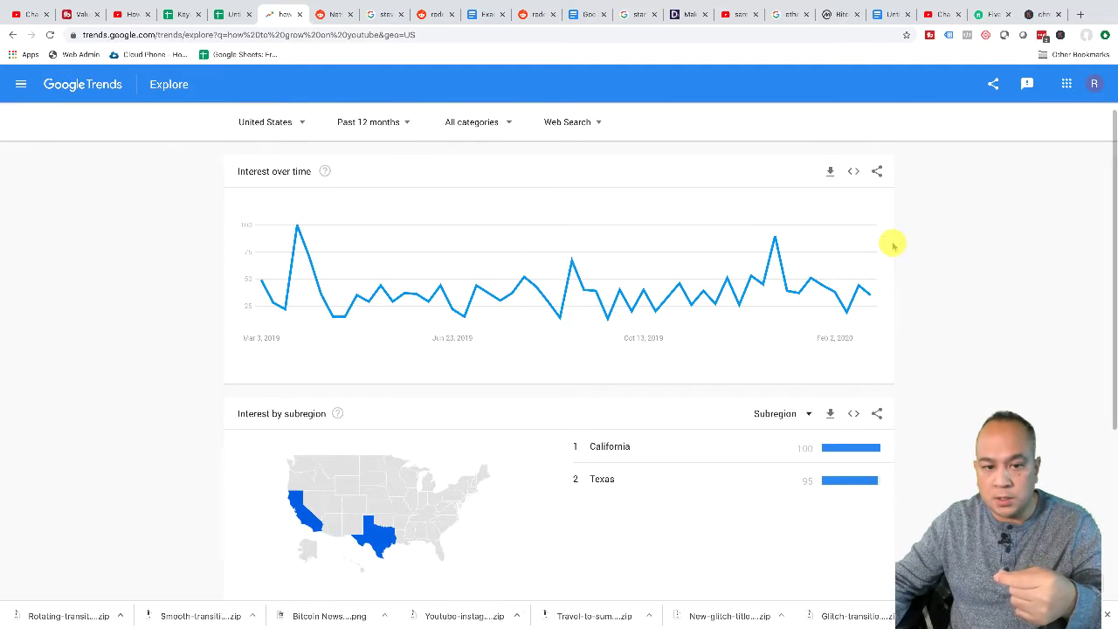
pyautogui.scroll(3, 892, 245)
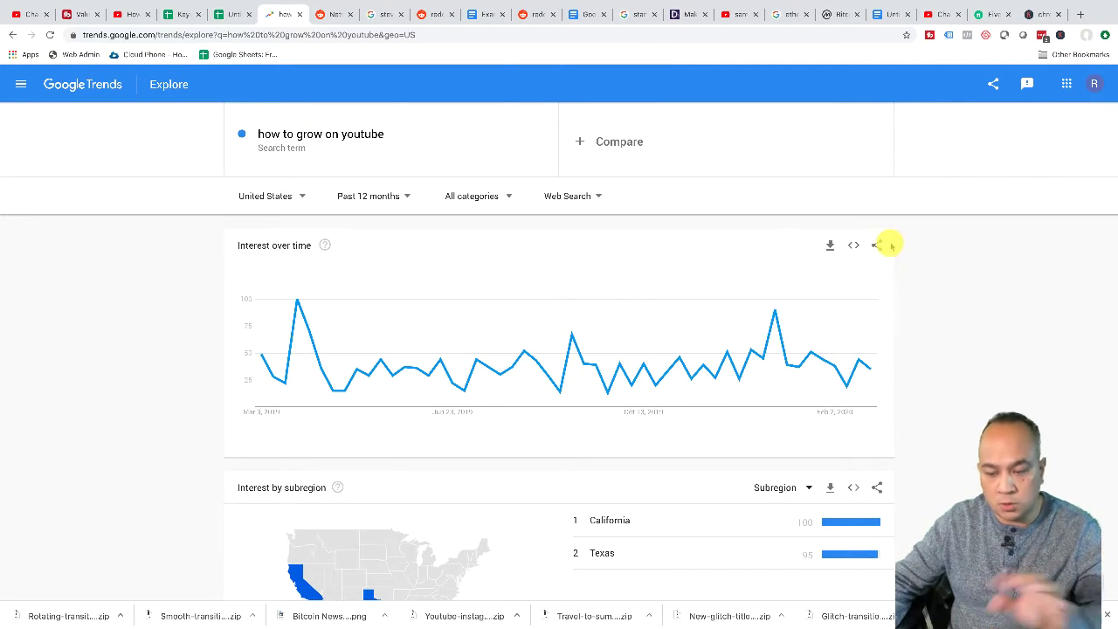
pyautogui.scroll(-5, 901, 249)
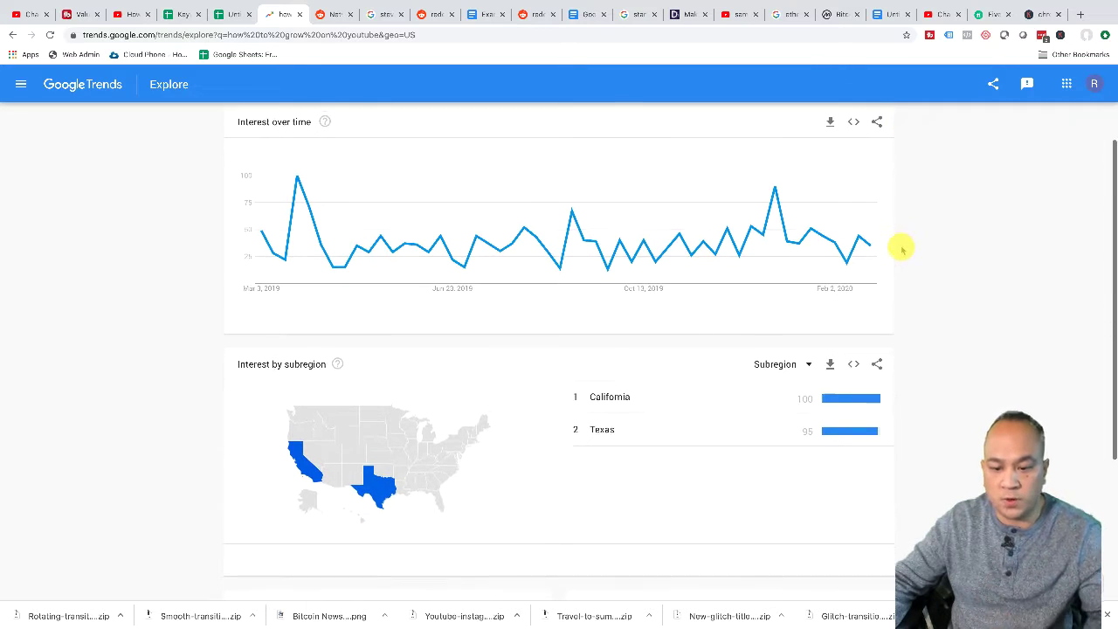
pyautogui.scroll(-3, 901, 249)
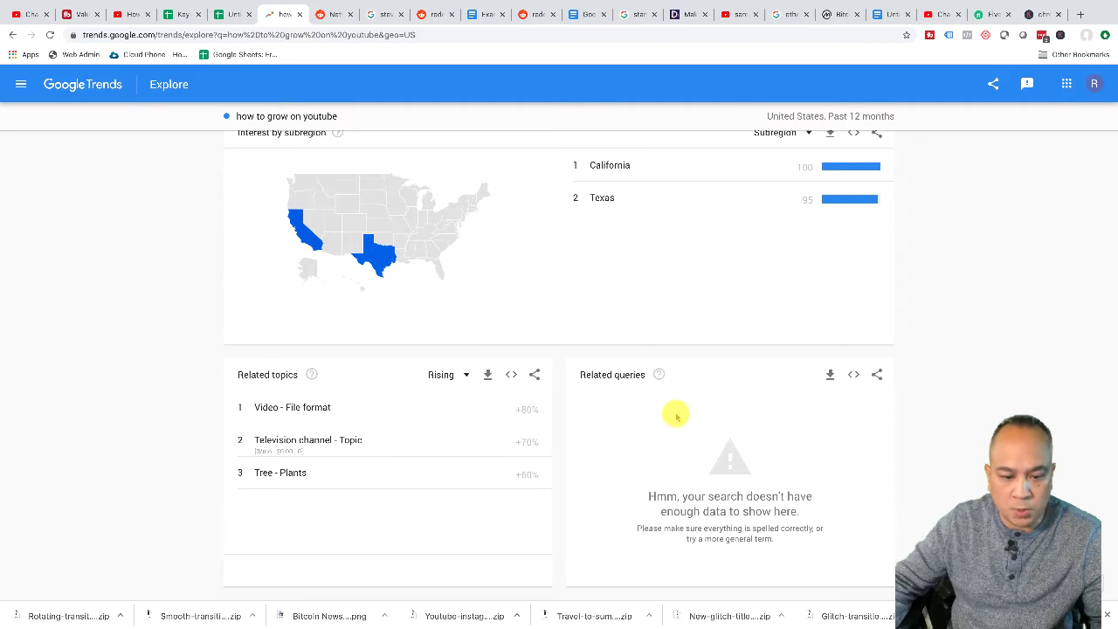
pyautogui.scroll(1, 638, 358)
pyautogui.scroll(-1, 635, 358)
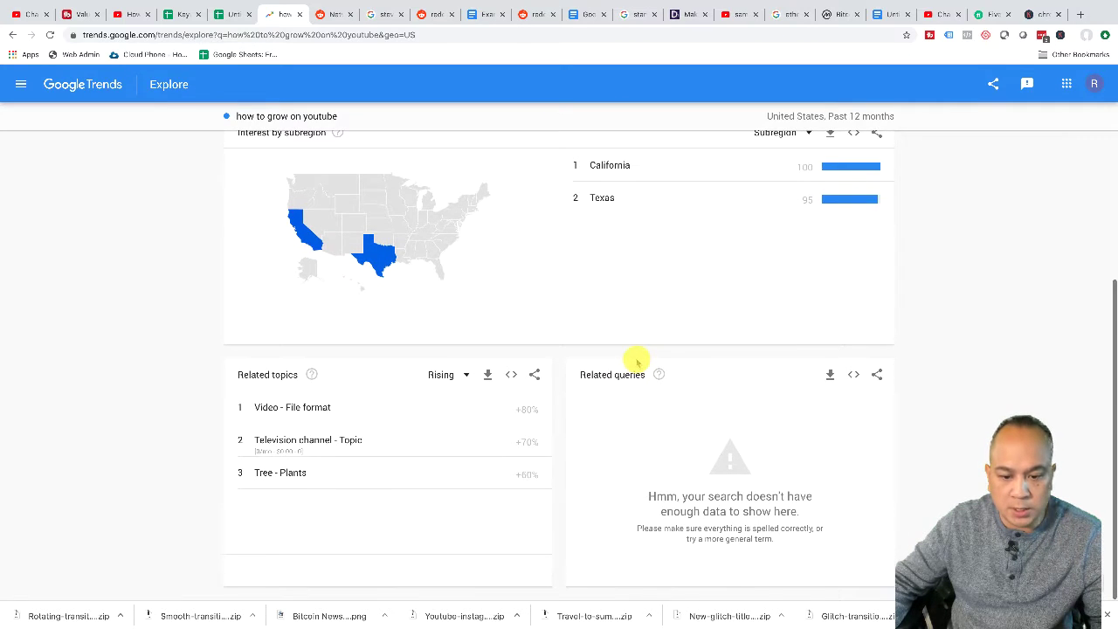
pyautogui.scroll(5, 622, 375)
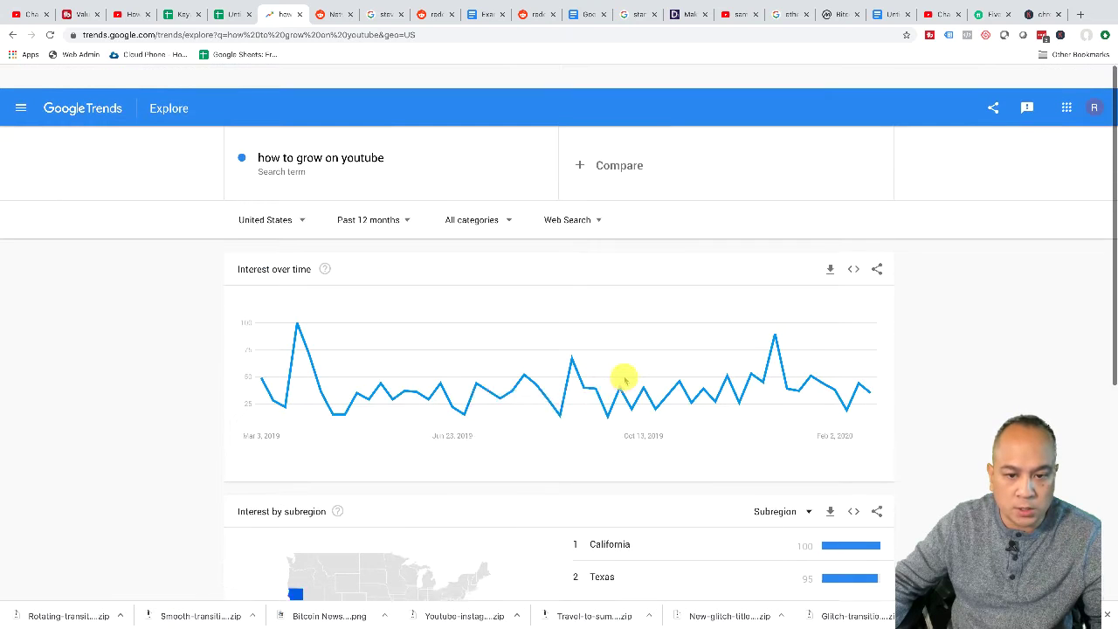
# Switch the trend data from Web Search to YouTube Search and view the related topics and queries.
pyautogui.click(599, 198)
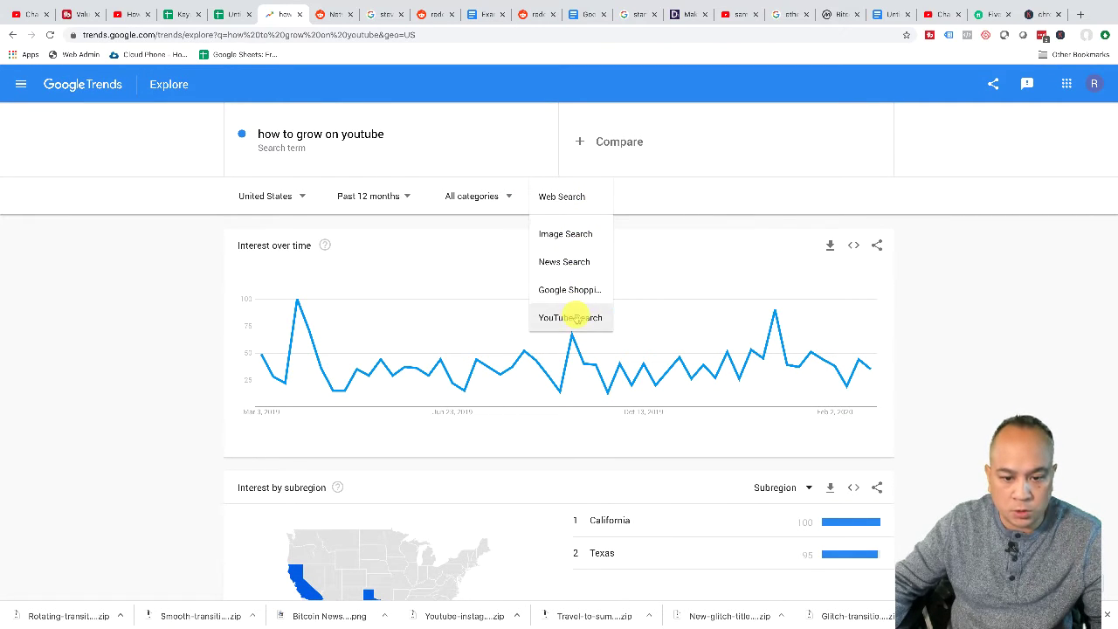
pyautogui.click(572, 317)
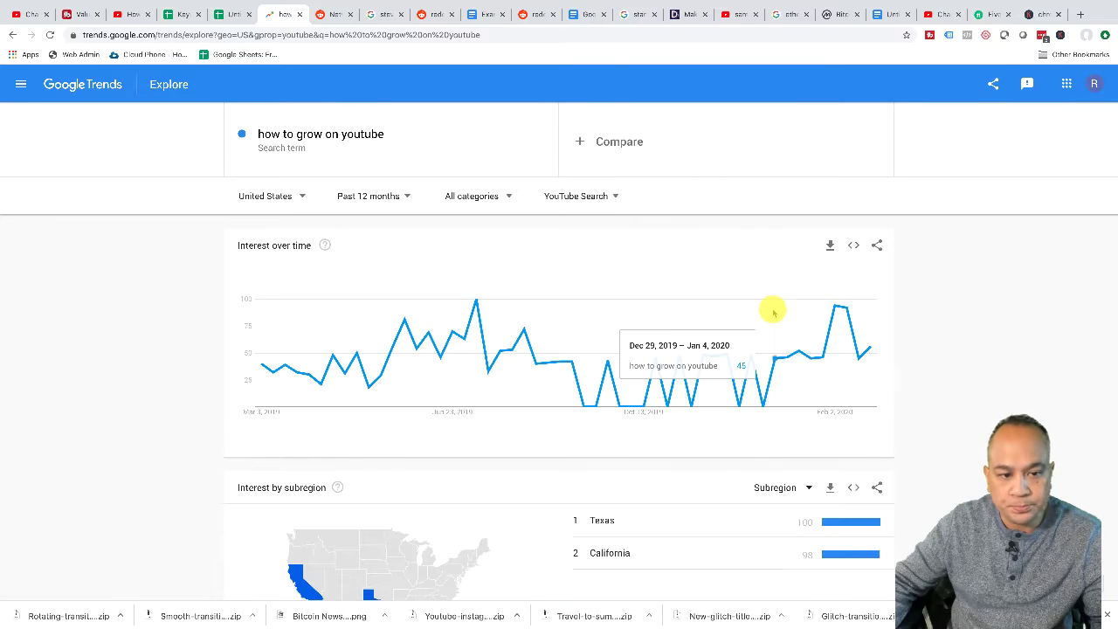
pyautogui.scroll(-4, 921, 298)
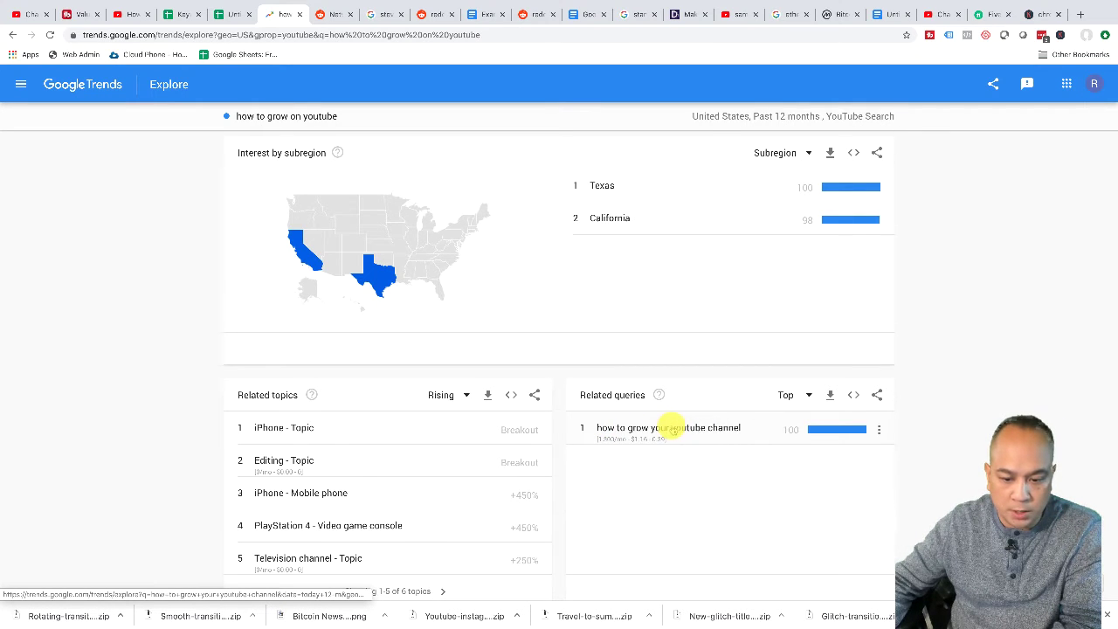
# Record the keyword "how to grow your youtube channel" in cell D7 of the untitled spreadsheet and widen column D.
pyautogui.click(228, 15)
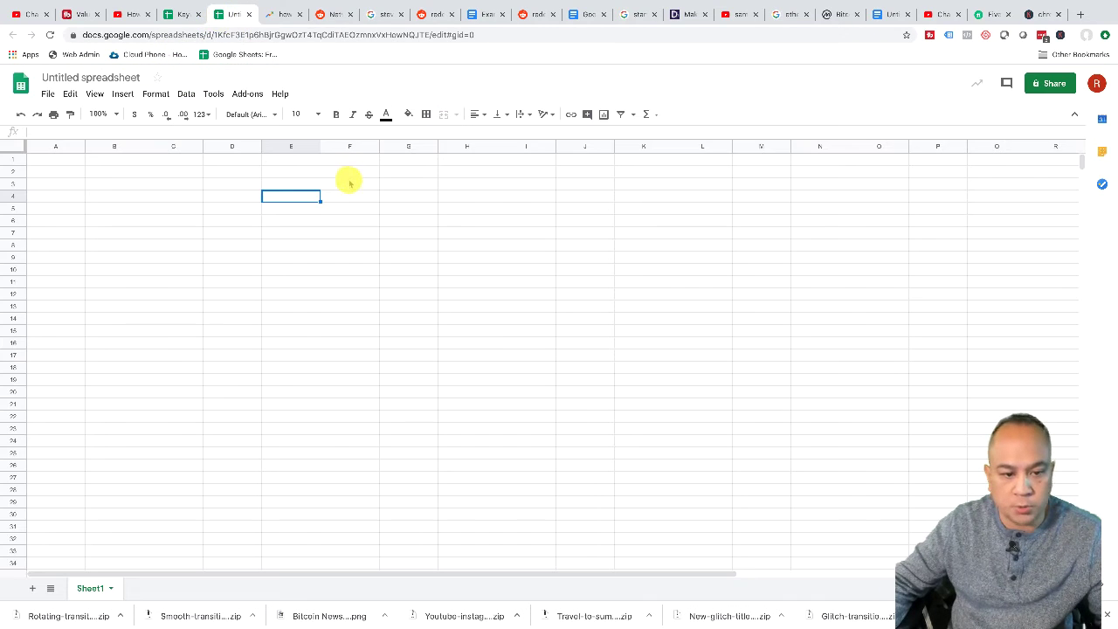
pyautogui.click(243, 233)
pyautogui.write('how to grow yourr')
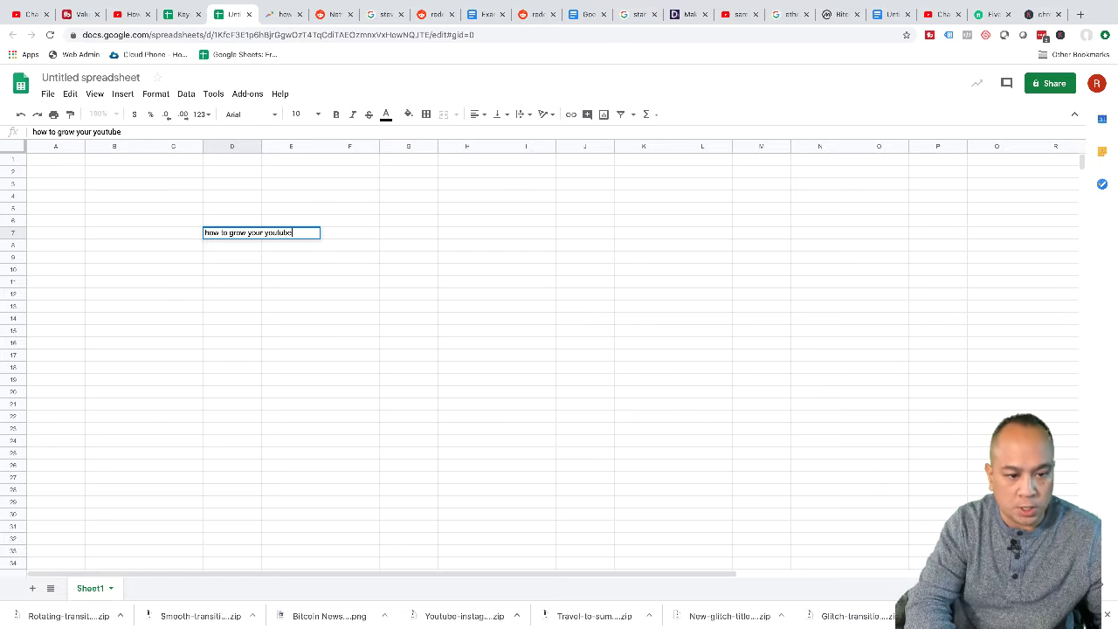
pyautogui.write('nel')
pyautogui.press('Return')
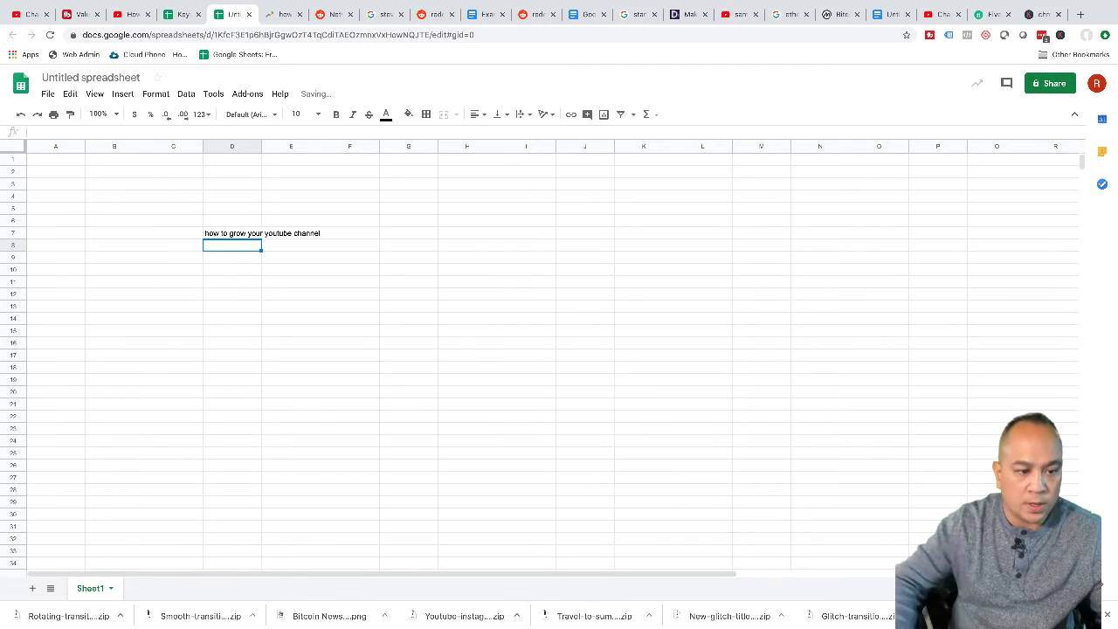
pyautogui.click(265, 147)
pyautogui.moveTo(264, 149); pyautogui.dragTo(291, 145)
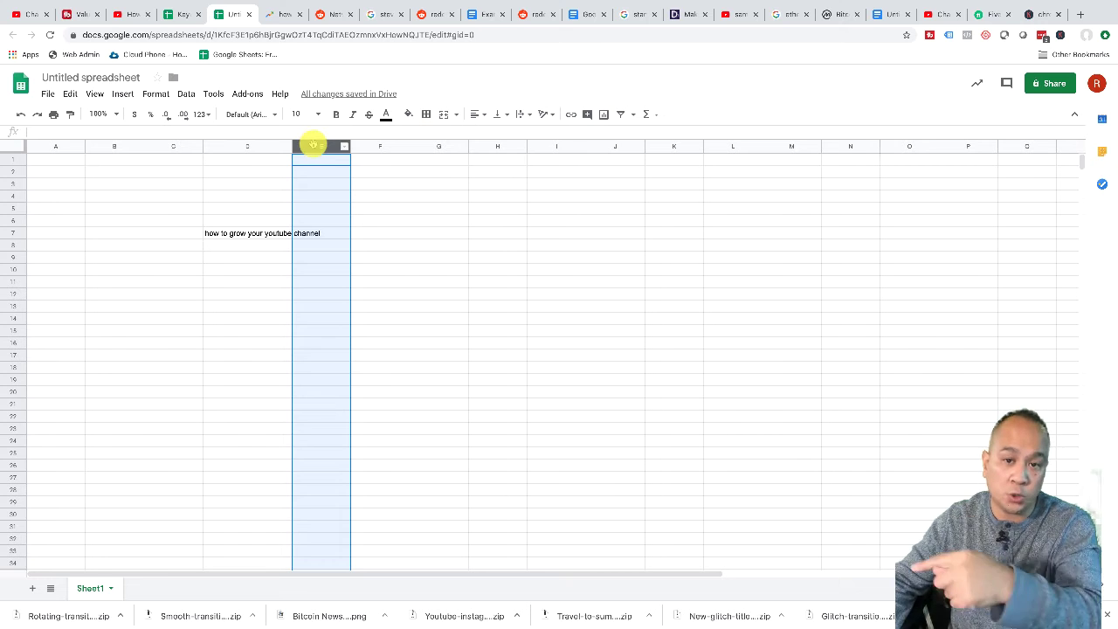
# Review the Keyword Explorer summary for "how to grow on youtube" and compare it with the related keyword "how to grow on youtube fast".
pyautogui.click(132, 14)
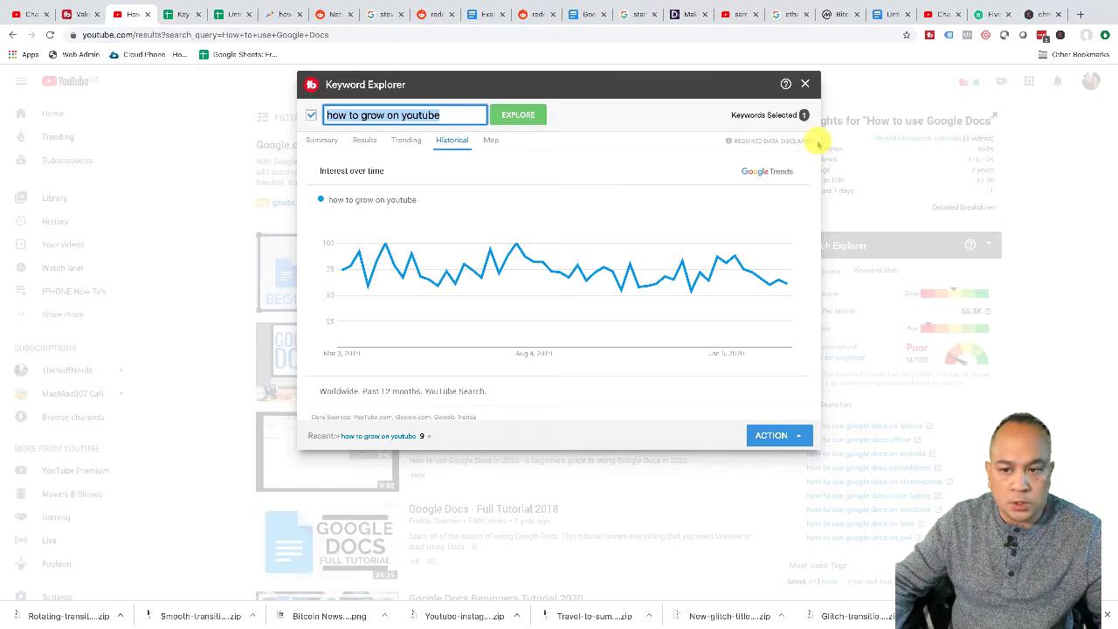
pyautogui.click(322, 141)
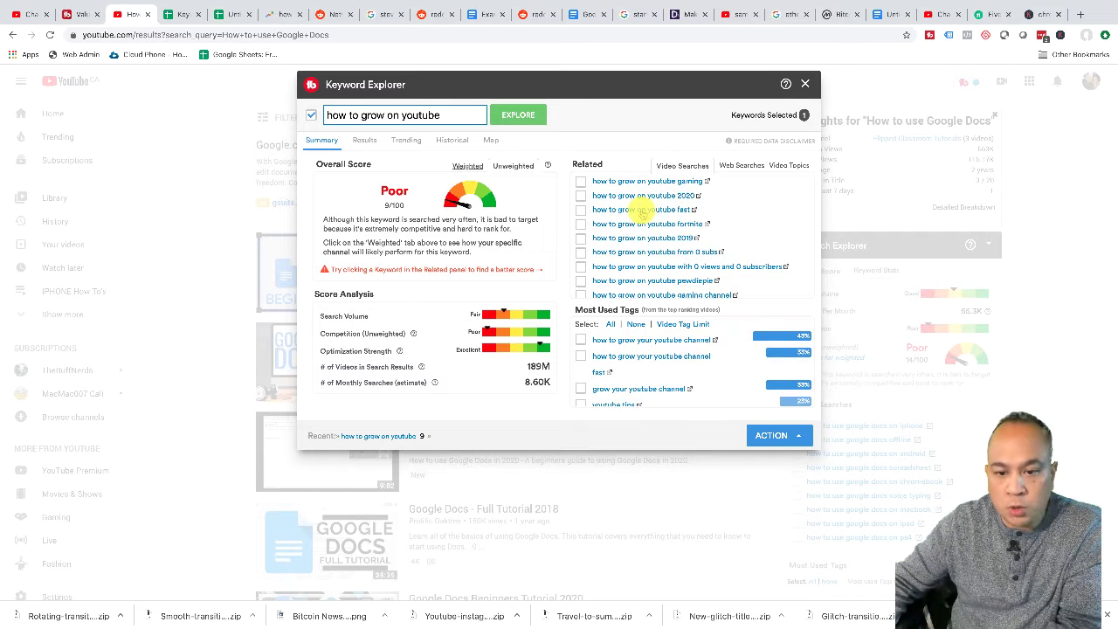
pyautogui.click(644, 211)
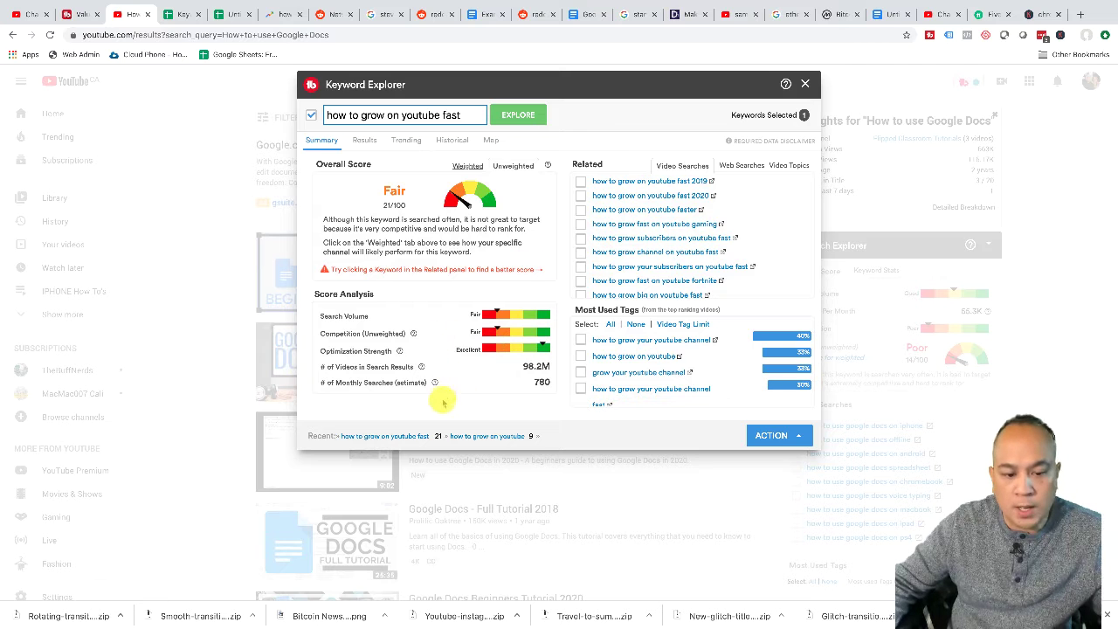
pyautogui.click(481, 437)
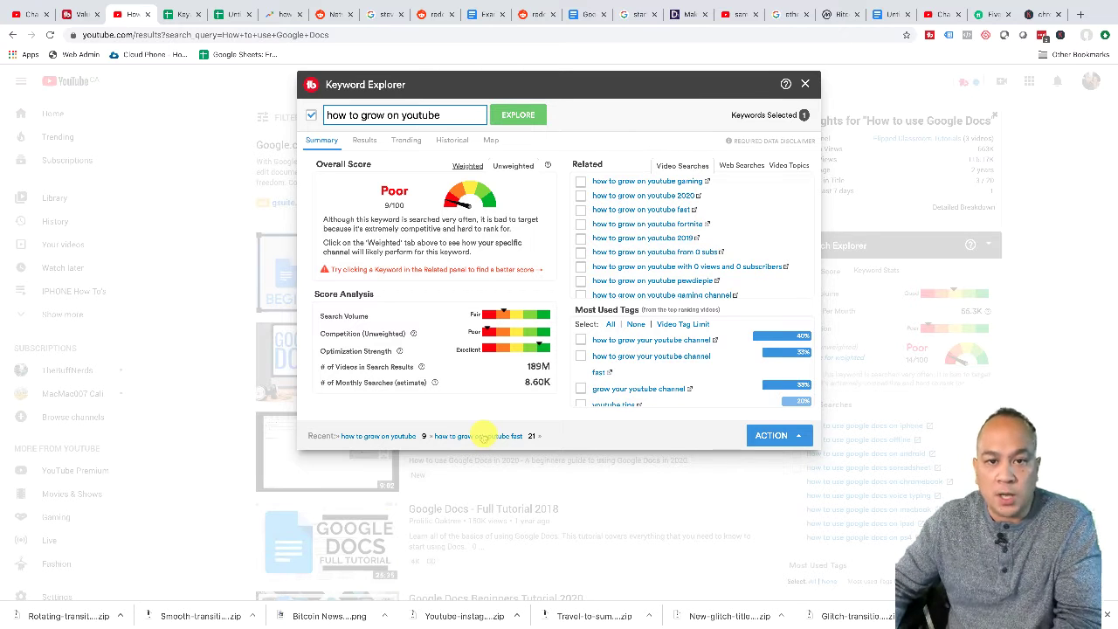
# Explore the keyword "how to grow on youtube in 2020" and its related video search "how to grow fast on youtube in 2020".
pyautogui.click(464, 115)
pyautogui.write('in 2020')
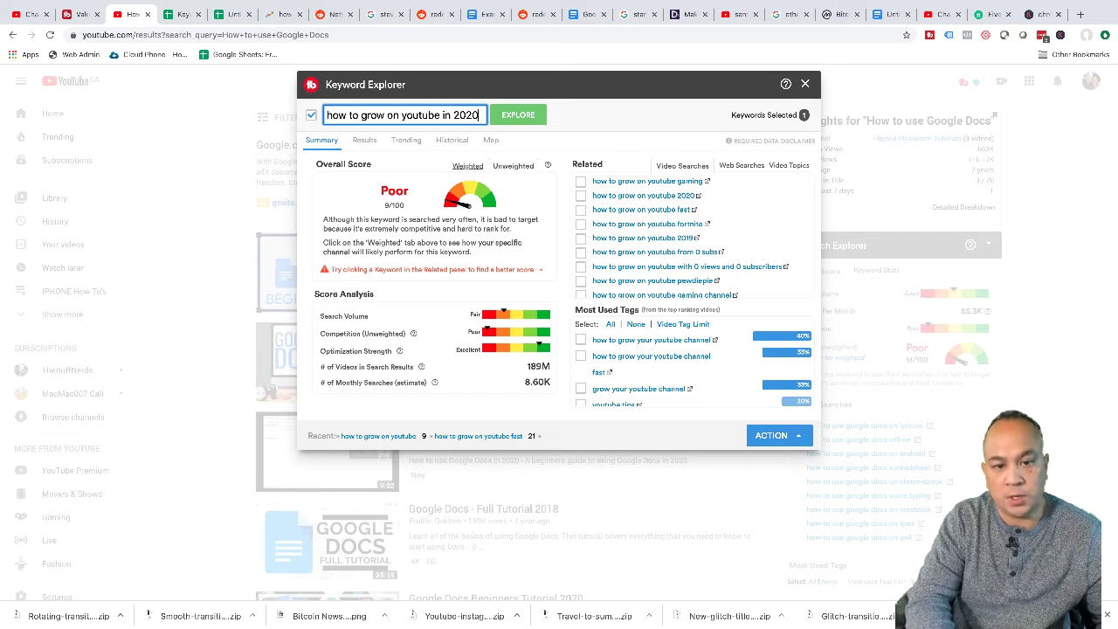
pyautogui.press('Return')
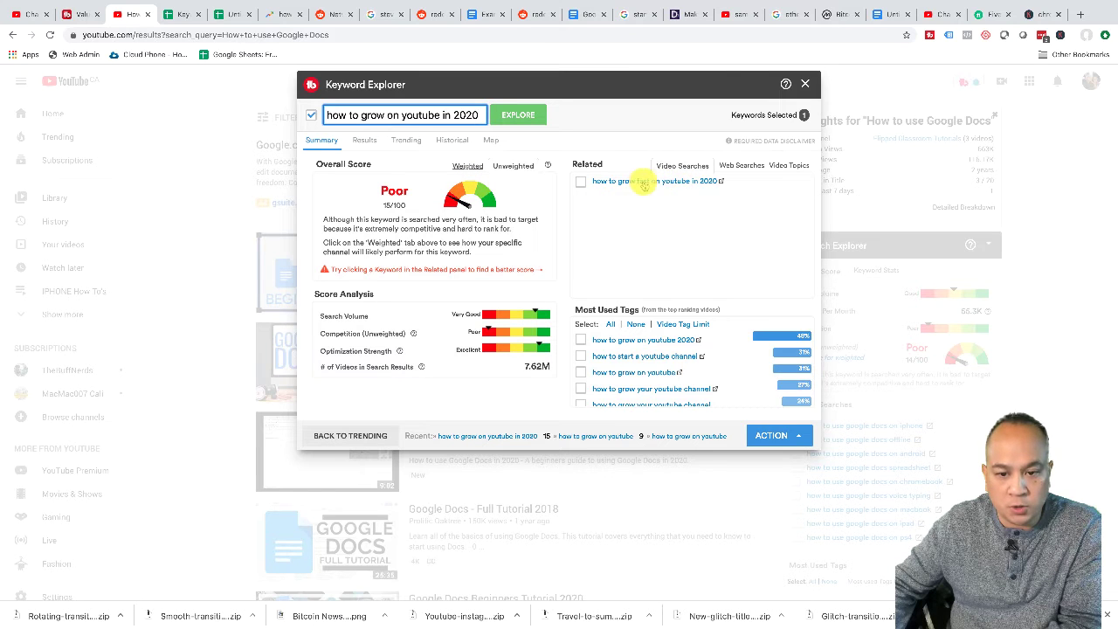
pyautogui.click(674, 182)
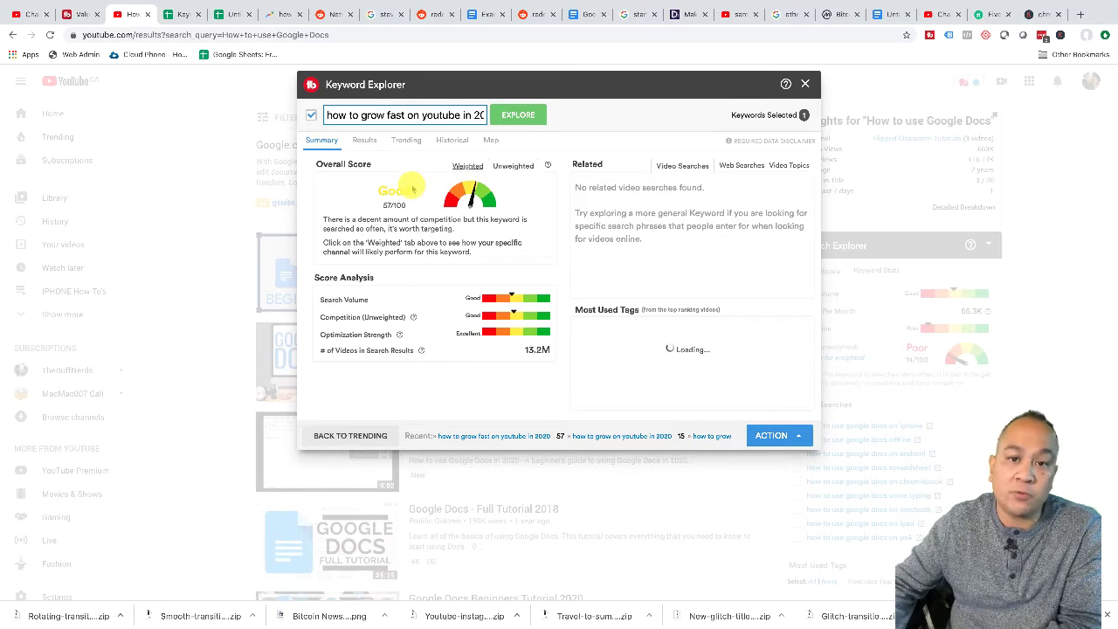
# Copy the keyword "how to grow fast on youtube in 2020" from Keyword Explorer into cell D8 of the spreadsheet.
pyautogui.moveTo(340, 117); pyautogui.dragTo(508, 120)
pyautogui.hotkey('ctrl', 'c')
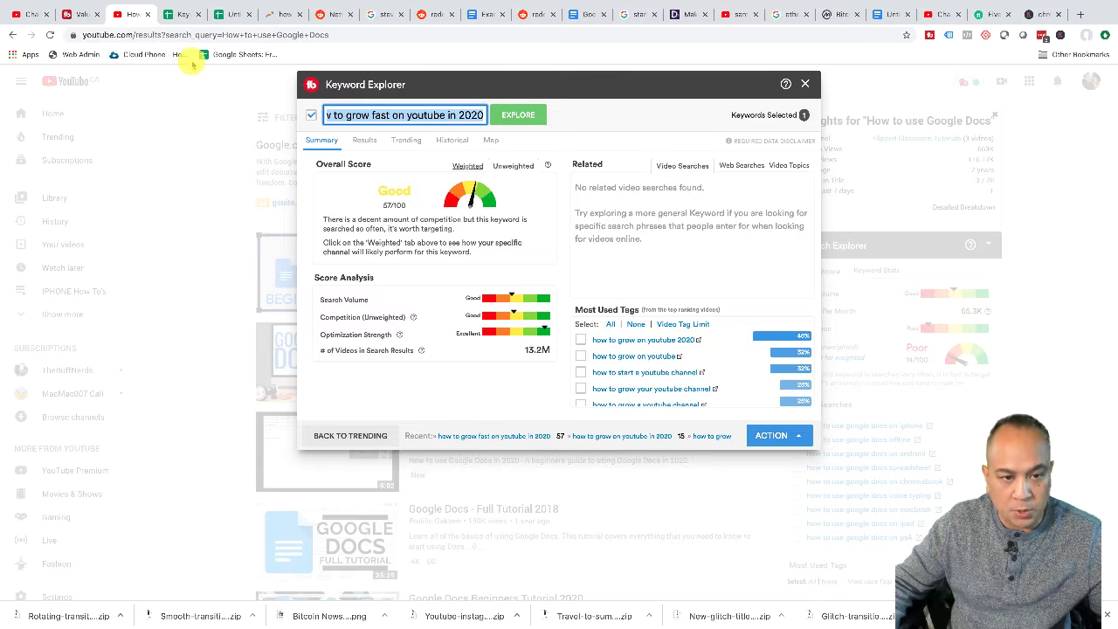
pyautogui.click(229, 16)
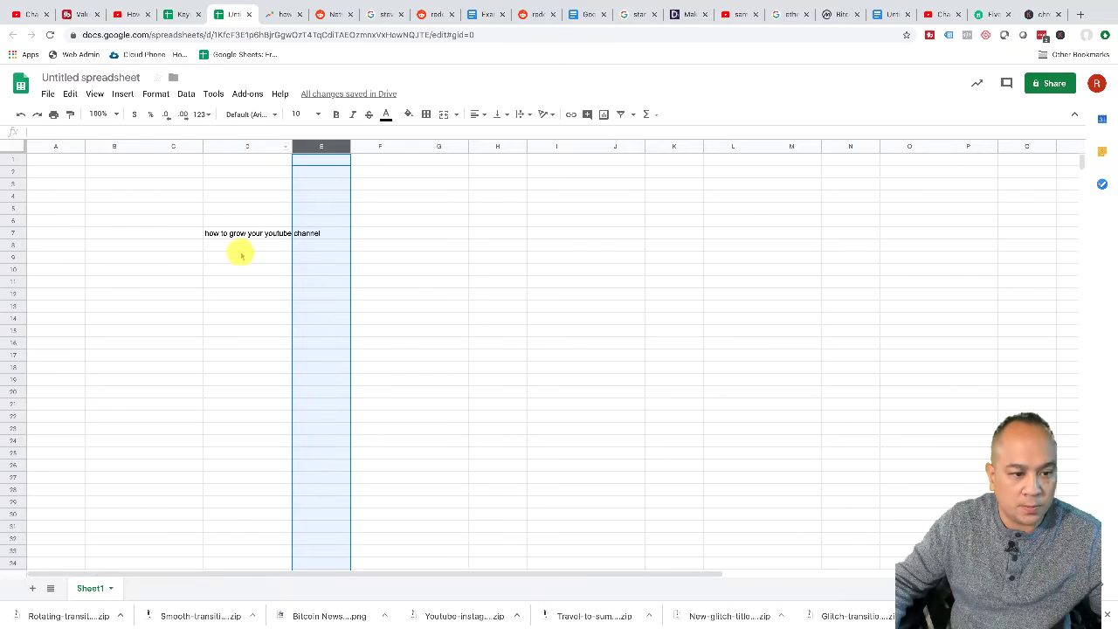
pyautogui.click(240, 248)
pyautogui.hotkey('ctrl', 'v')
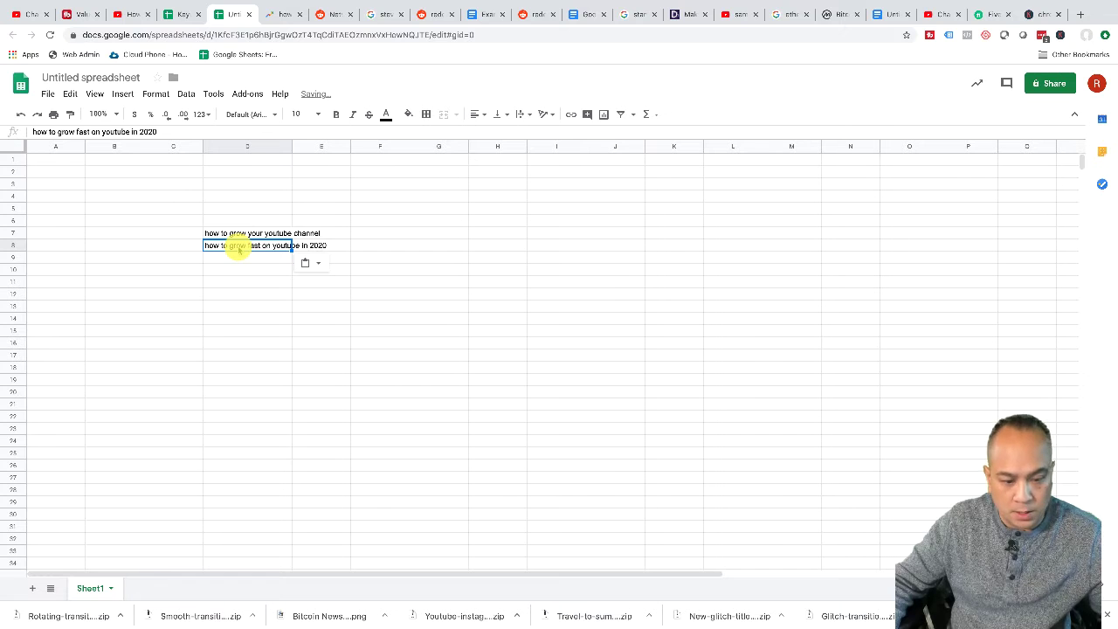
pyautogui.doubleClick(240, 247)
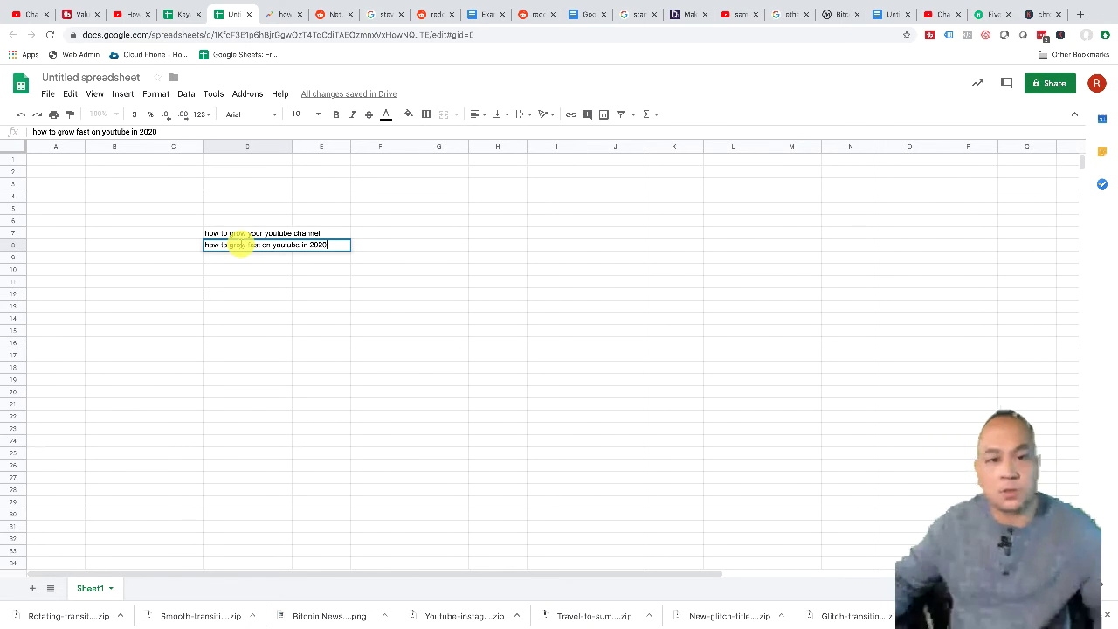
# Load google.com in another browser tab and check the Keywords Everywhere extension's on/off state and country setting.
pyautogui.moveTo(282, 13)
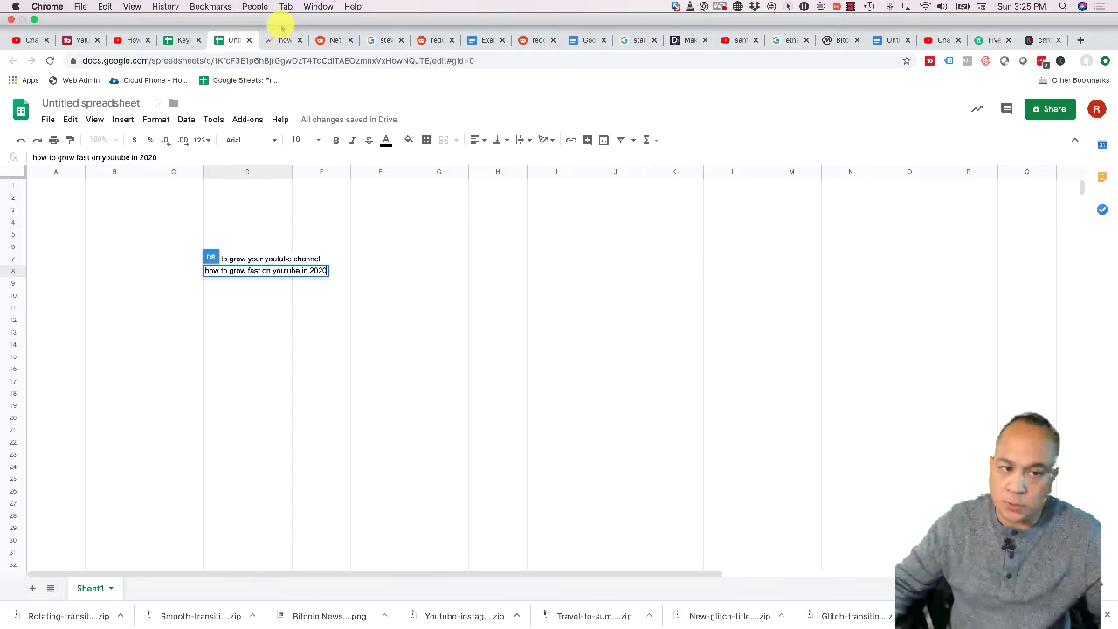
pyautogui.click(364, 40)
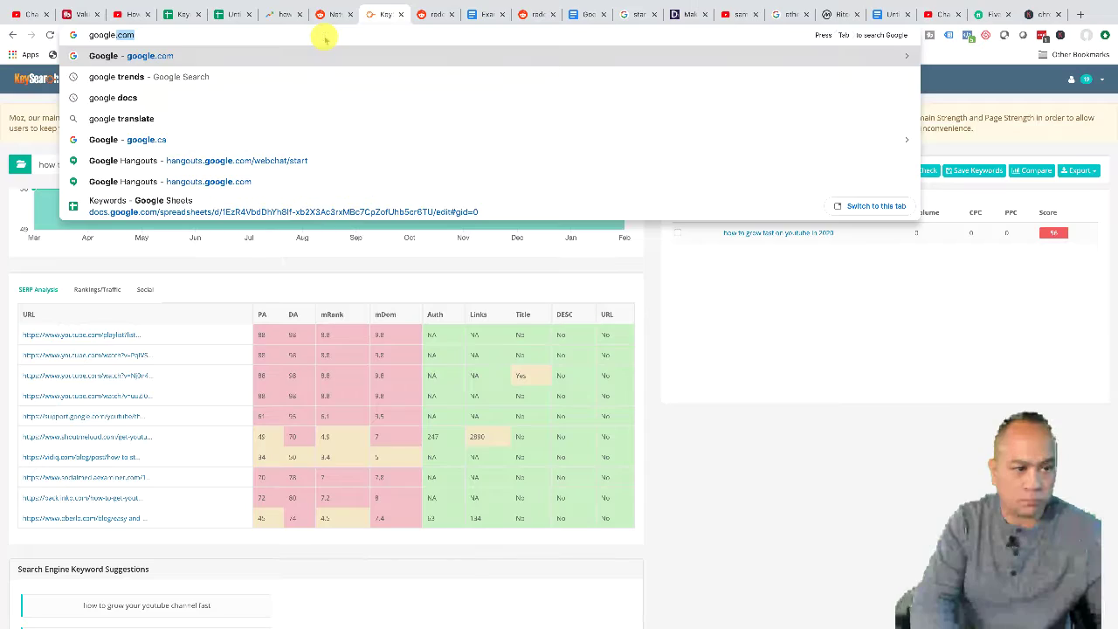
pyautogui.press('Return')
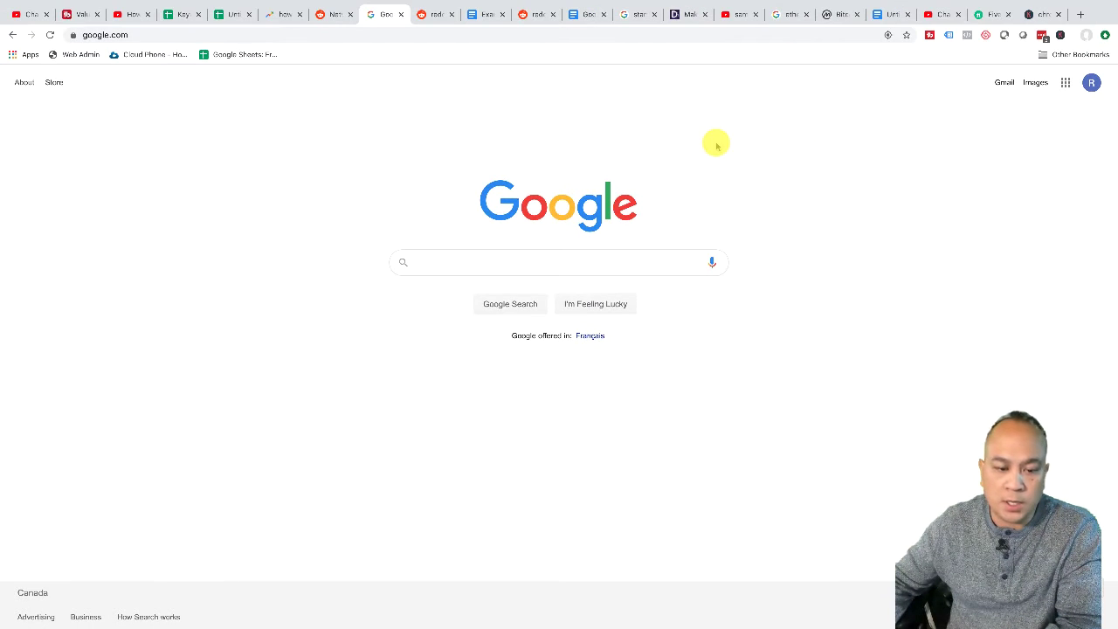
pyautogui.click(1060, 35)
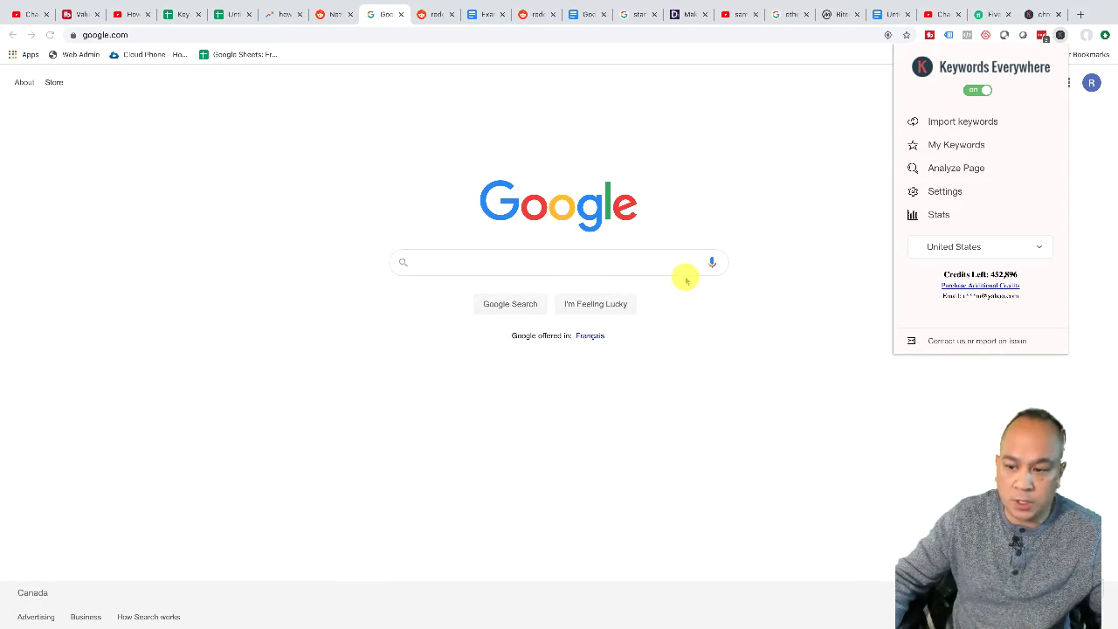
pyautogui.click(628, 259)
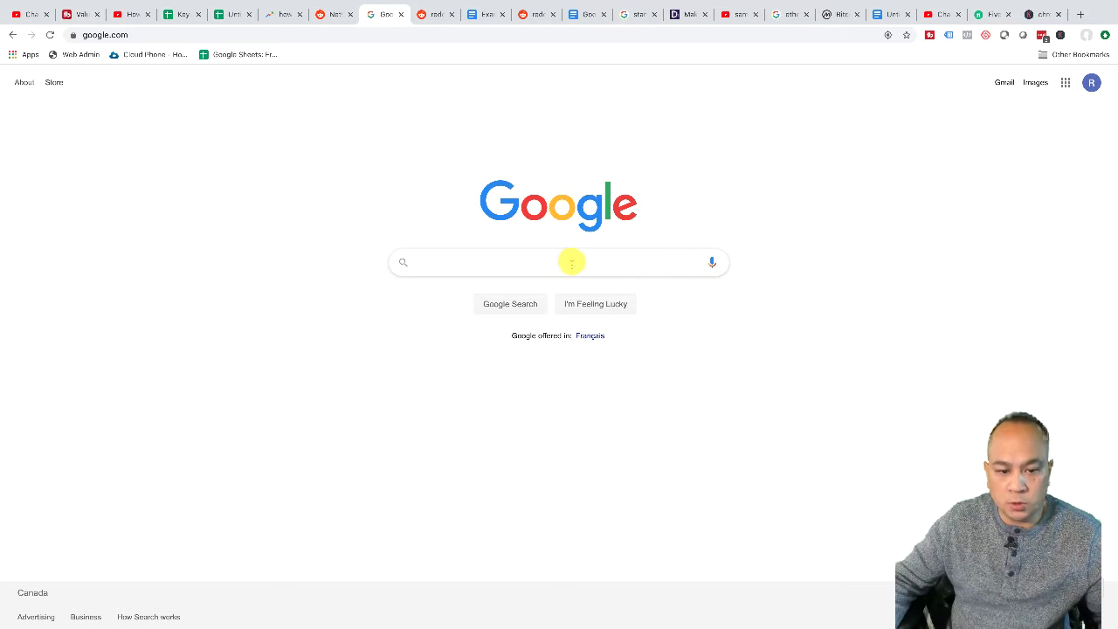
# Search Google for "how to grow fast on youtube", dropping "in 2020" from the copied keyword.
pyautogui.write('how to grow fast on youtube in 2020')
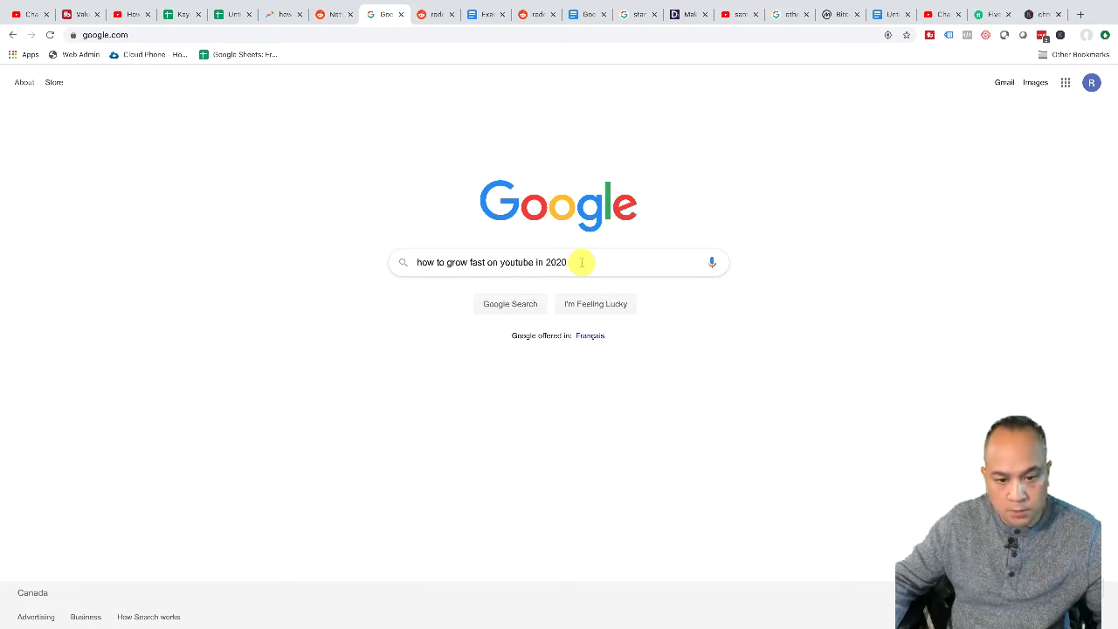
pyautogui.press('BackSpace')
pyautogui.press('BackSpace')
pyautogui.press('BackSpace')
pyautogui.press('BackSpace')
pyautogui.press('BackSpace')
pyautogui.press('BackSpace')
pyautogui.press('BackSpace')
pyautogui.press('BackSpace')
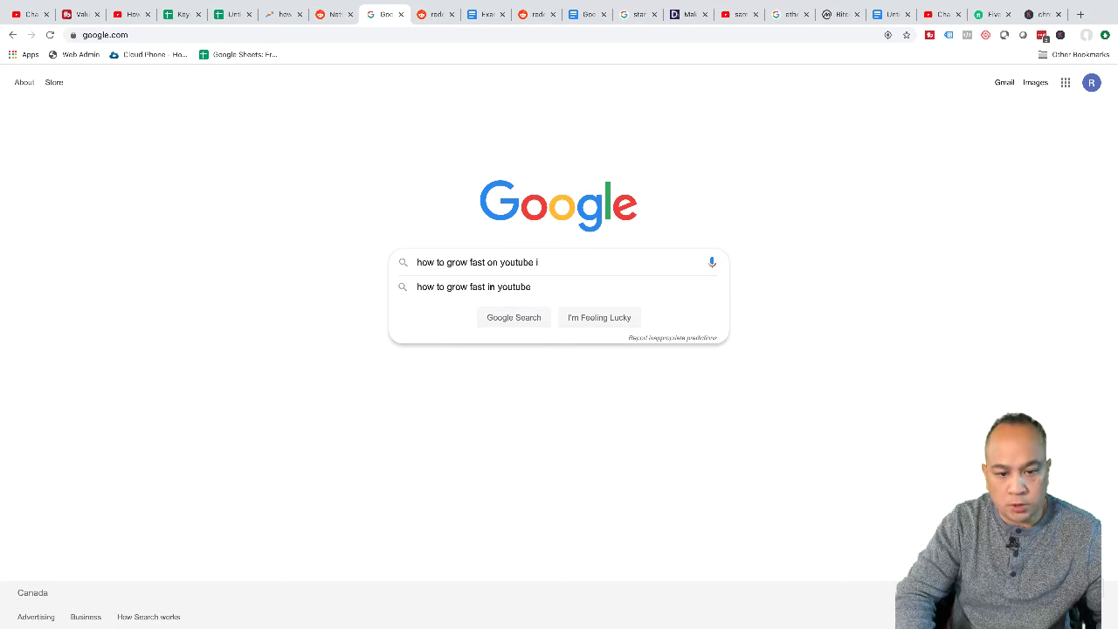
pyautogui.press('Return')
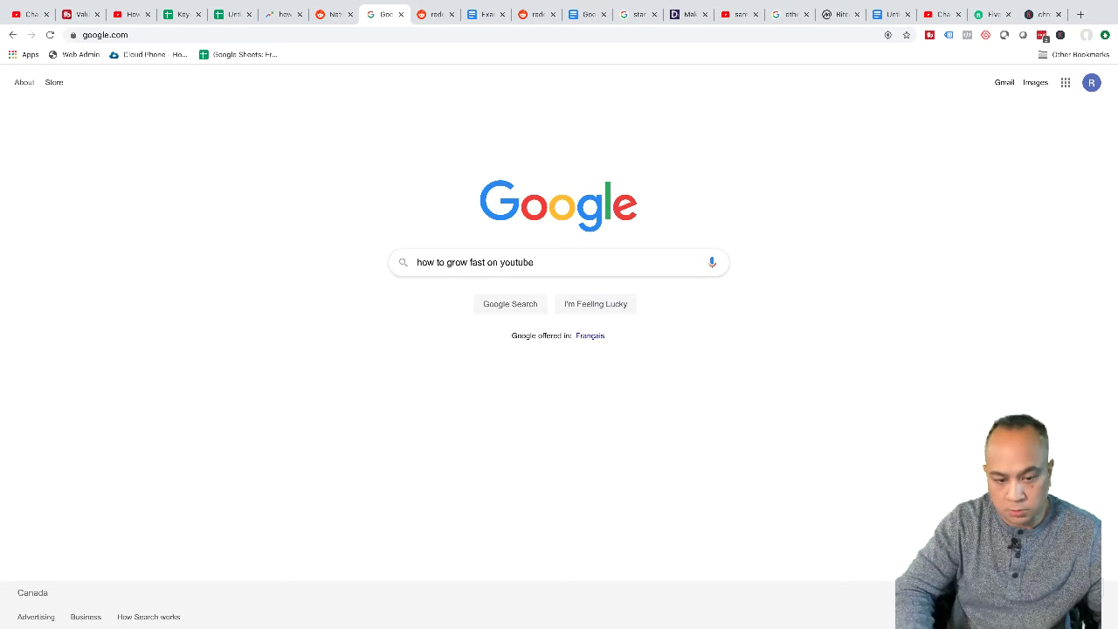
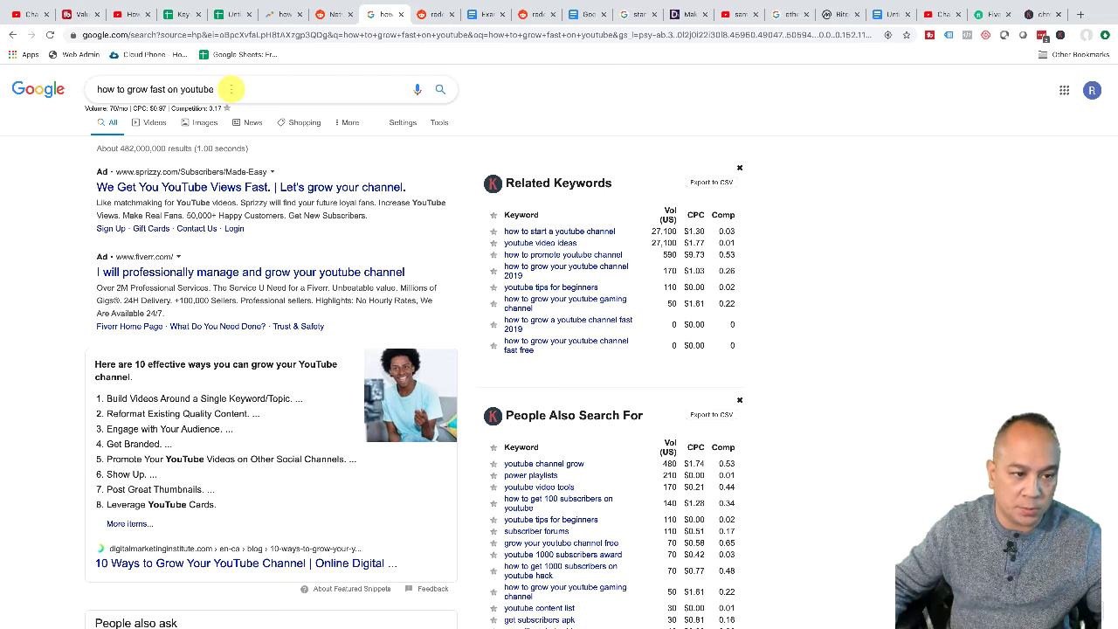
# Search Google for "how to invest" to compare its Keywords Everywhere volume, CPC and competition data.
pyautogui.moveTo(229, 90); pyautogui.dragTo(90, 84)
pyautogui.write('how to invest')
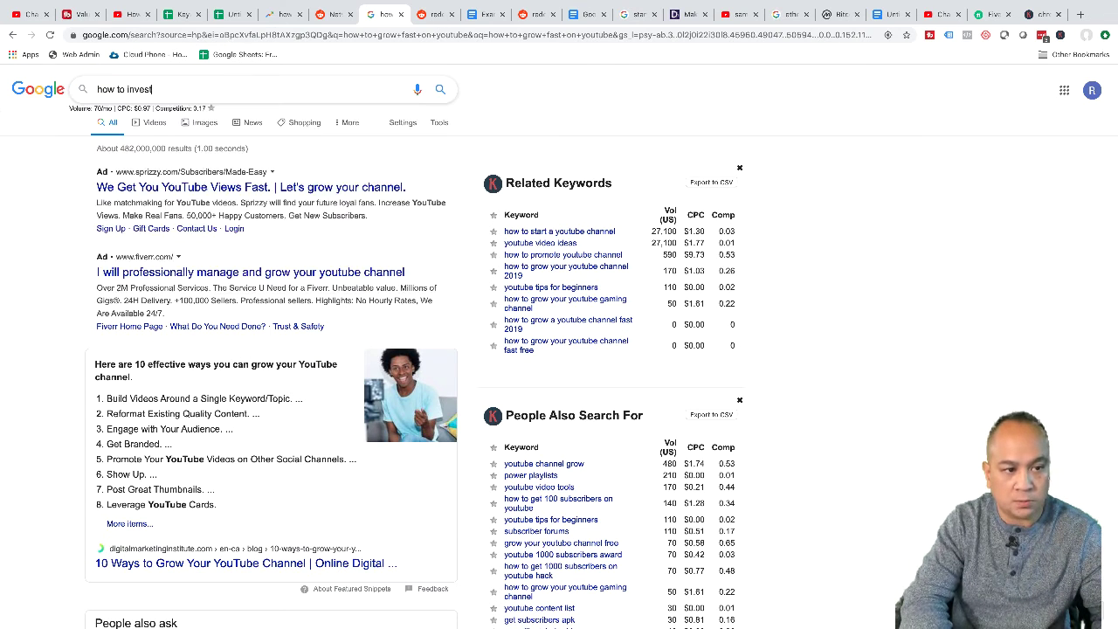
pyautogui.press('Return')
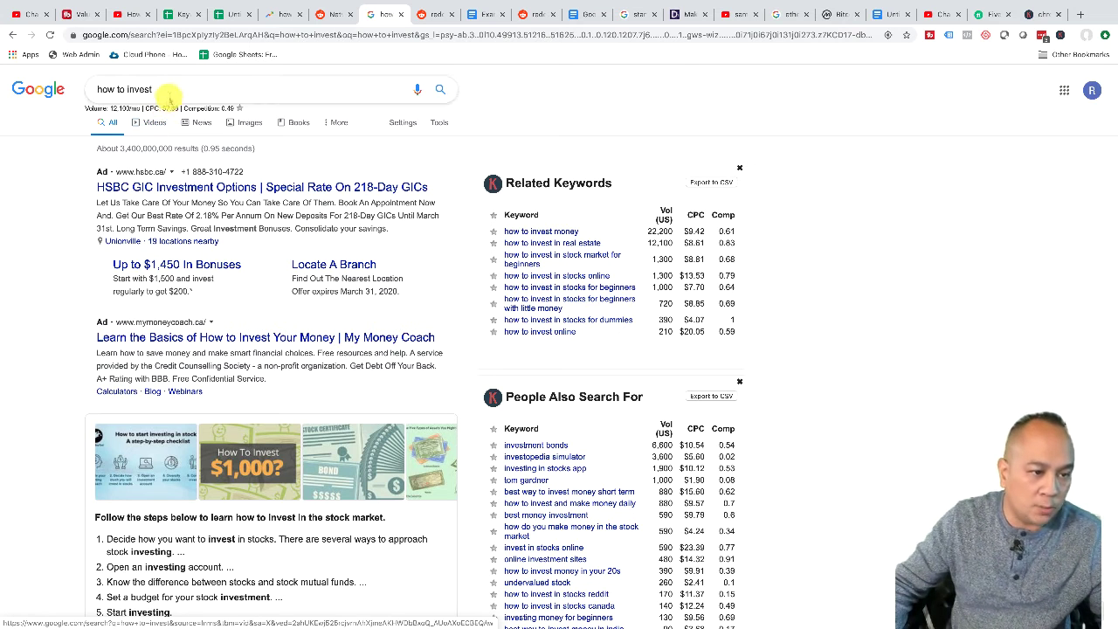
# Search Google for "how to grow fast on youtube in 2020" and repeat the search without "in 2020".
pyautogui.tripleClick(169, 91)
pyautogui.write('how to grow fast on youtube in 2020')
pyautogui.press('Return')
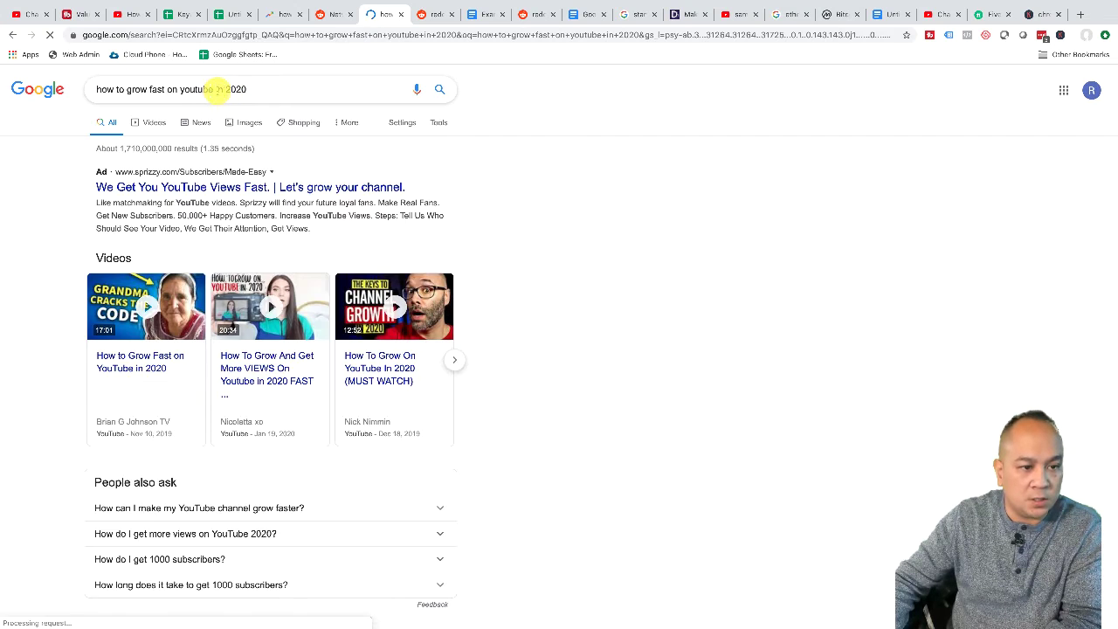
pyautogui.moveTo(216, 89); pyautogui.dragTo(289, 89)
pyautogui.press('BackSpace')
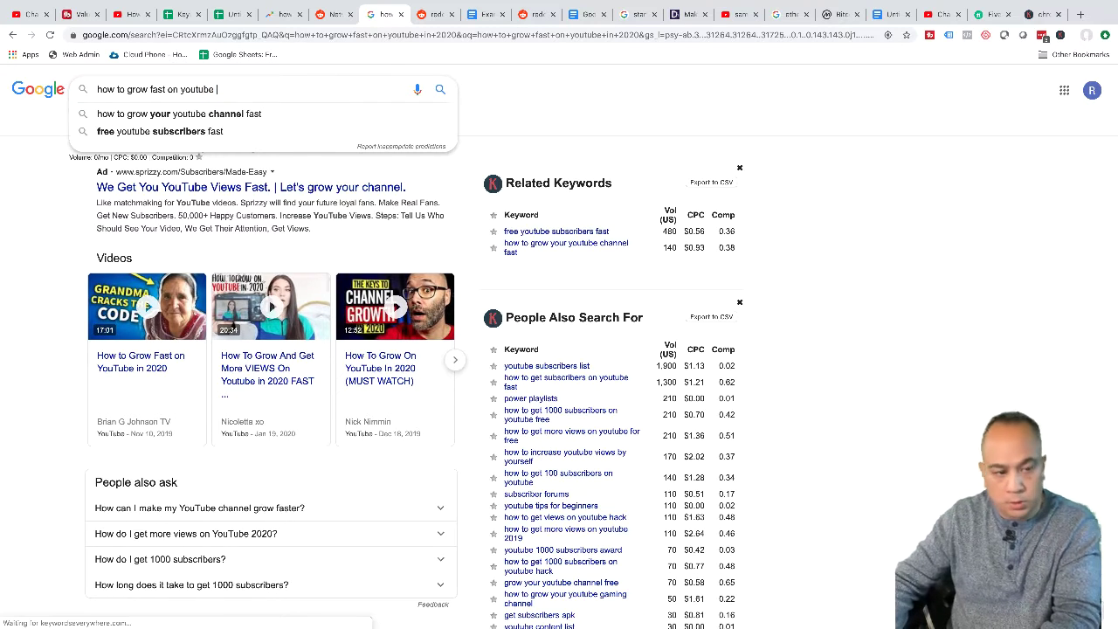
pyautogui.press('Return')
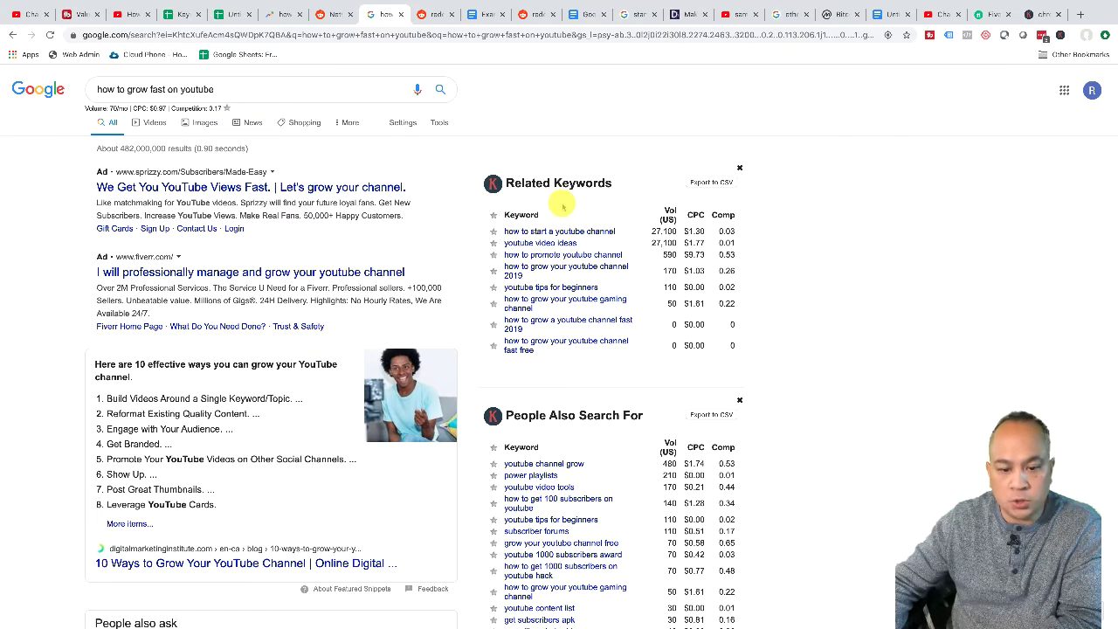
# Examine the Related Keywords and People Also Search For lists and the related searches at the end of the Google results.
pyautogui.scroll(-1, 563, 205)
pyautogui.scroll(1, 563, 209)
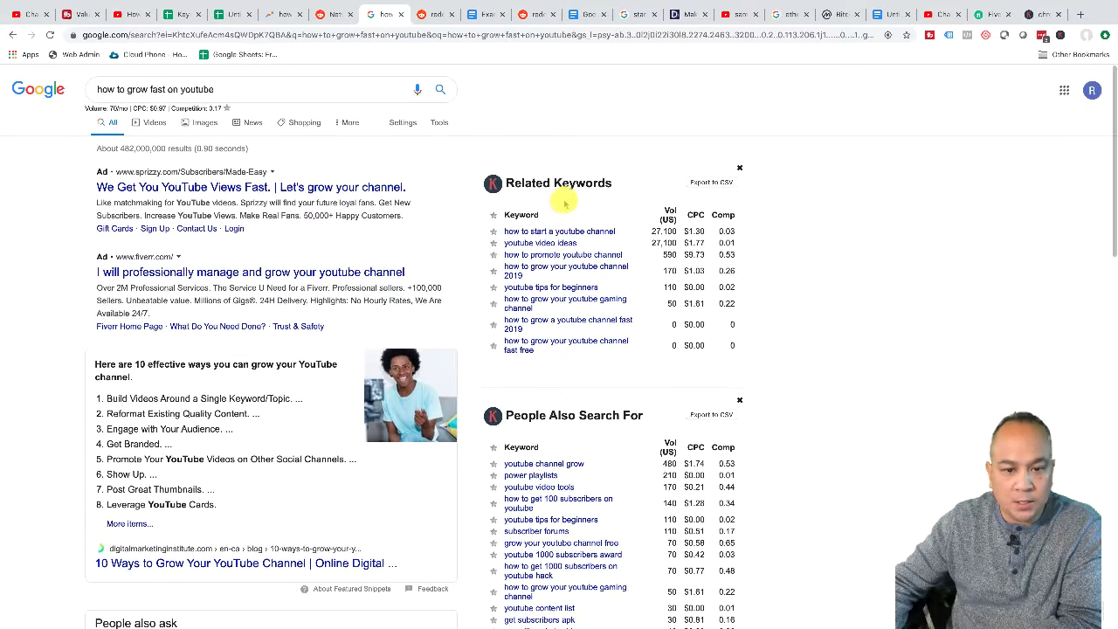
pyautogui.scroll(-1, 1021, 221)
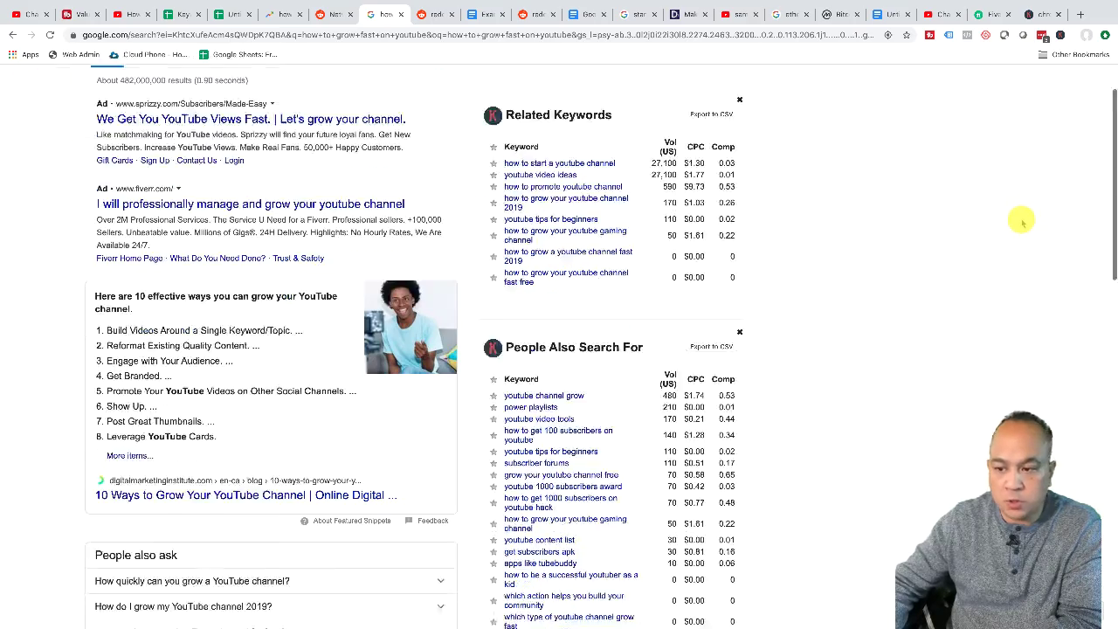
pyautogui.scroll(-15, 1022, 221)
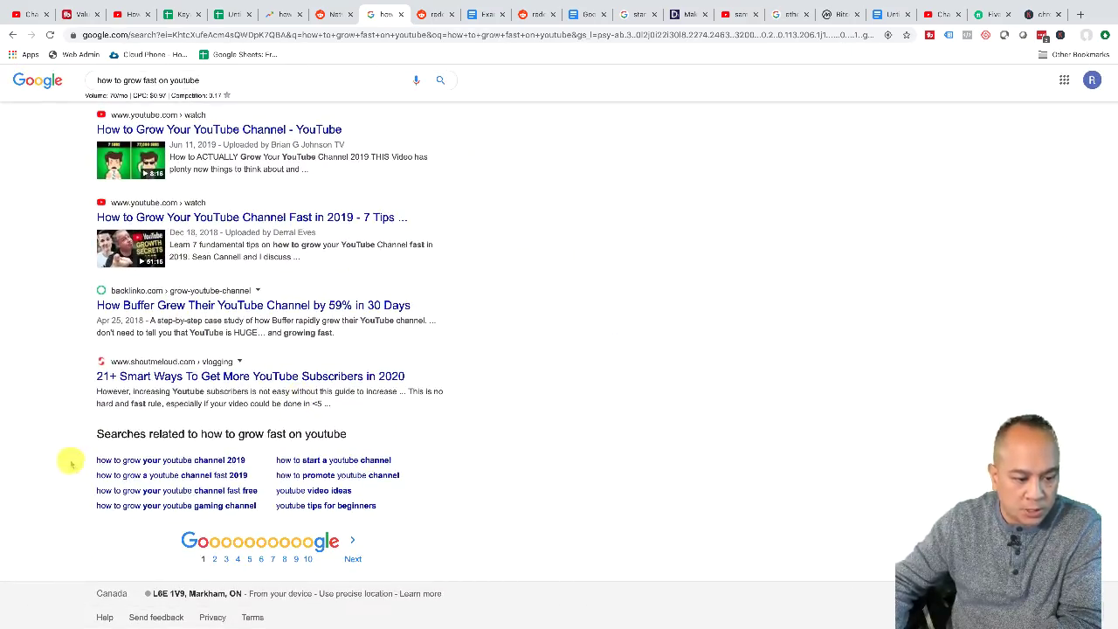
pyautogui.moveTo(80, 461); pyautogui.dragTo(398, 500)
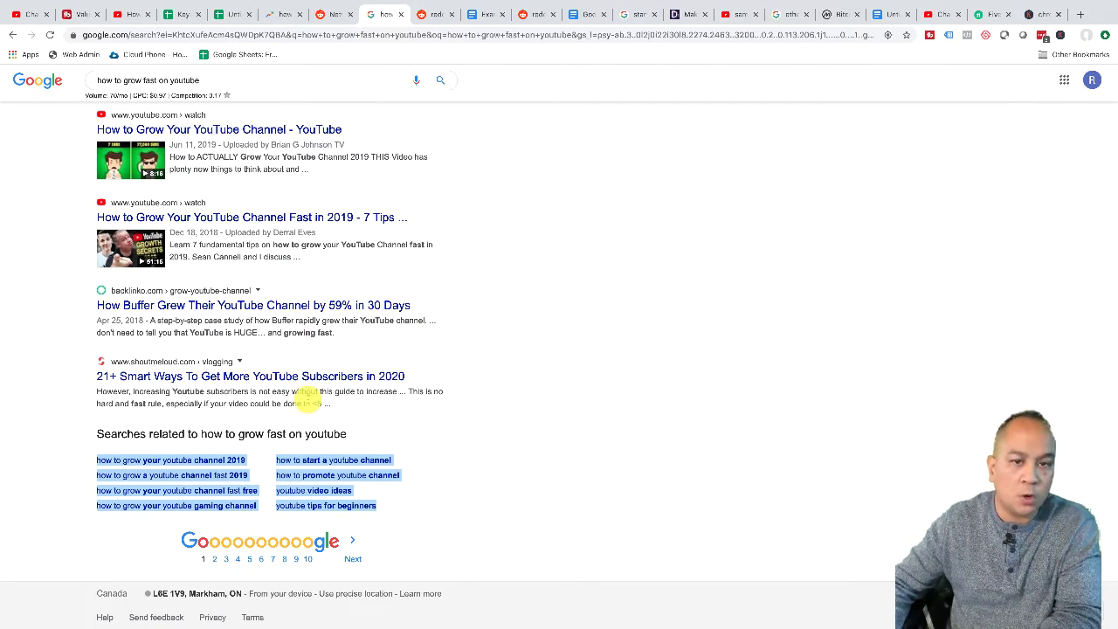
pyautogui.click(225, 15)
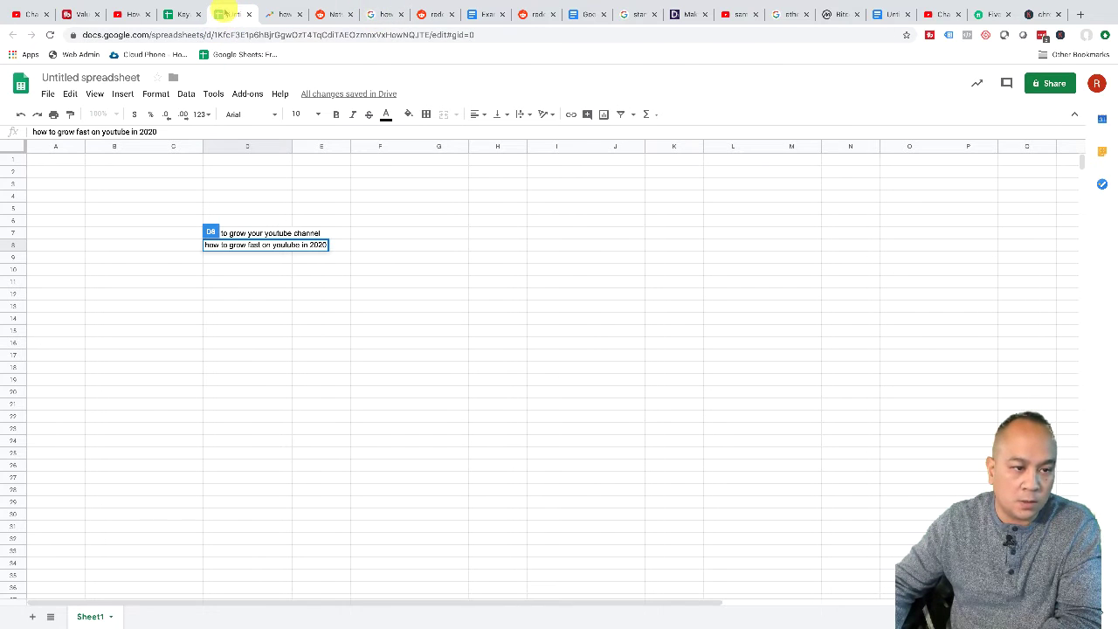
pyautogui.click(398, 15)
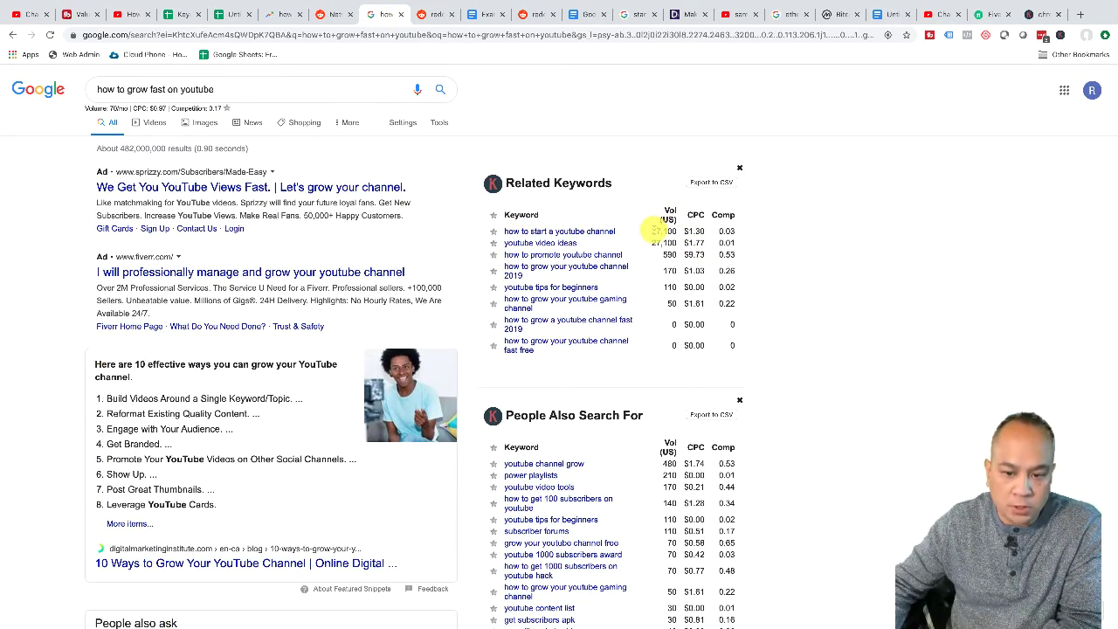
# Export the Related Keywords list for "how to grow fast on youtube" to CSV and open the downloaded file.
pyautogui.click(701, 182)
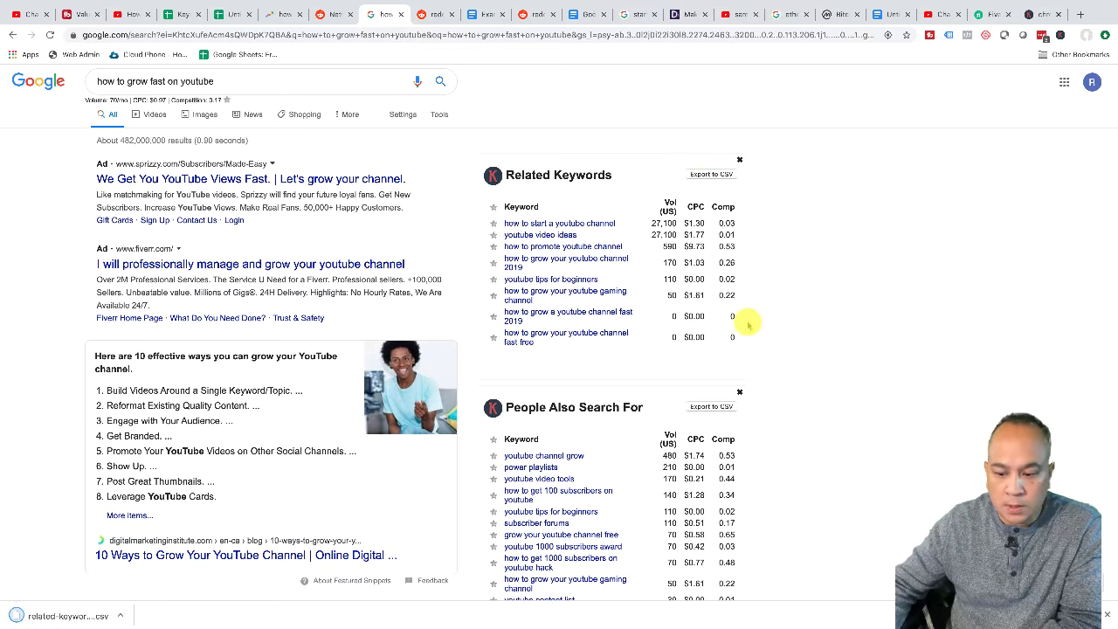
pyautogui.moveTo(756, 622)
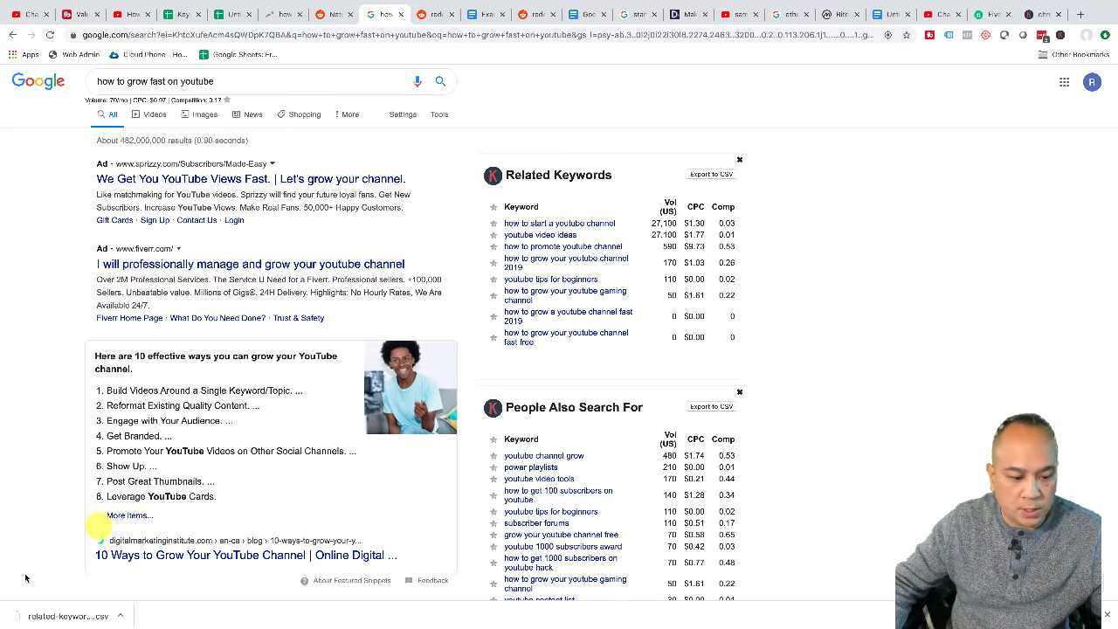
pyautogui.click(714, 176)
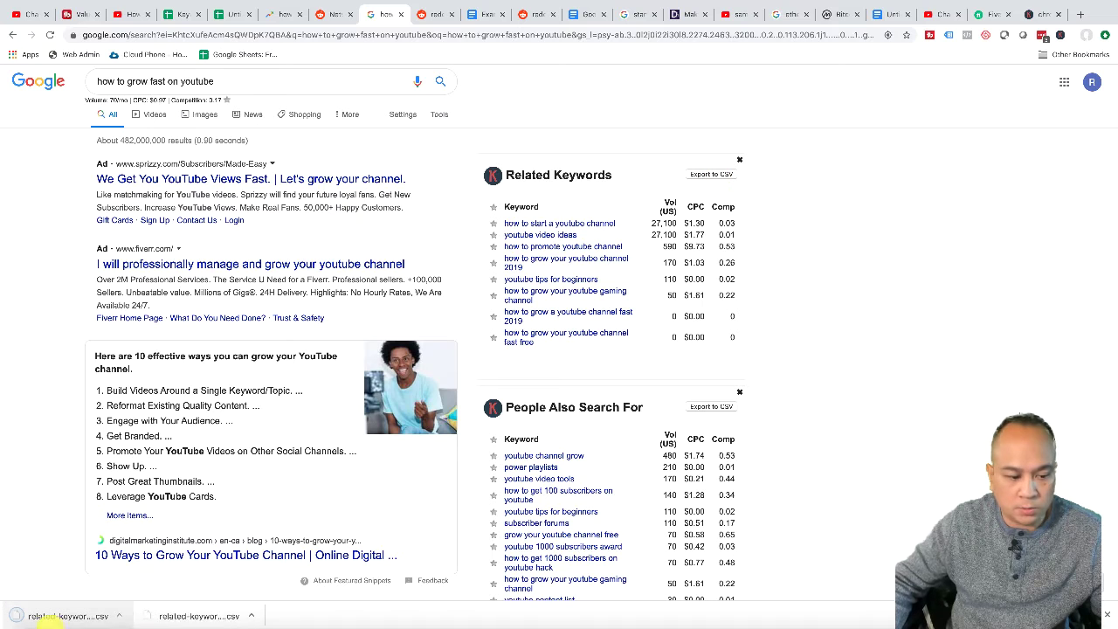
pyautogui.click(118, 616)
# Add the exported related keywords to the untitled spreadsheet from cell D9 down, beginning with "how to start a youtube channel".
pyautogui.click(231, 14)
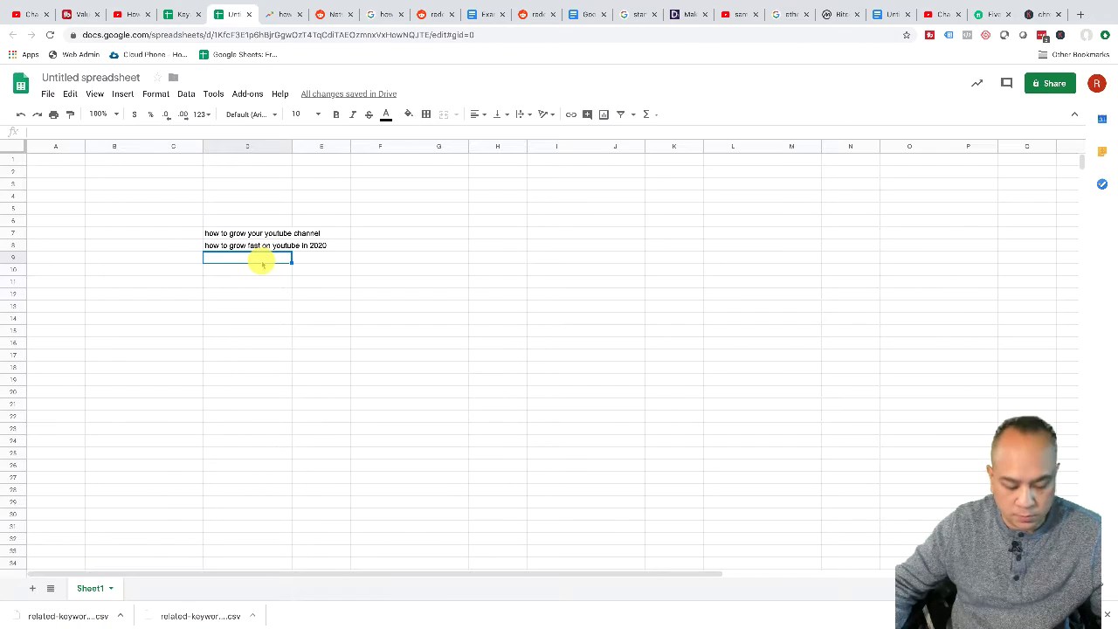
pyautogui.write('how to start a youtube channel youtube video ideas how to promote youtube channel how to grow your youtube channel 2019 youtube tips for beginners how to grow your youtube gaming channel how to grow a youtube channel fast 2019 how to grow your youtube channel fast free')
pyautogui.press('Return')
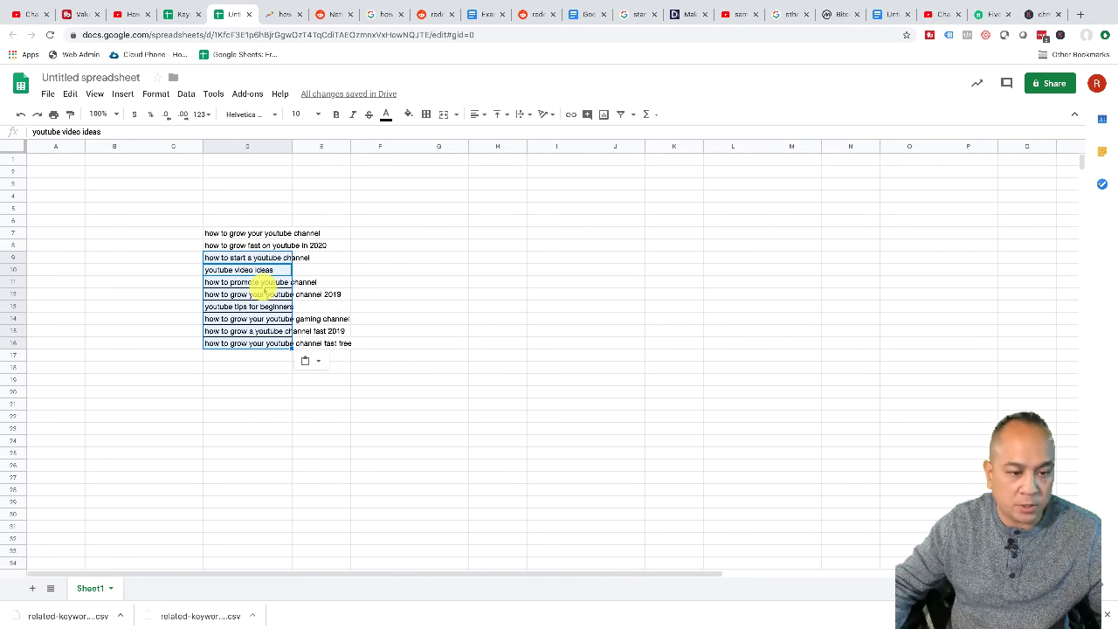
# Explore the suggested keyword "youtube keyword research" in TubeBuddy's Keyword Explorer.
pyautogui.press('super+Tab')
pyautogui.click(128, 15)
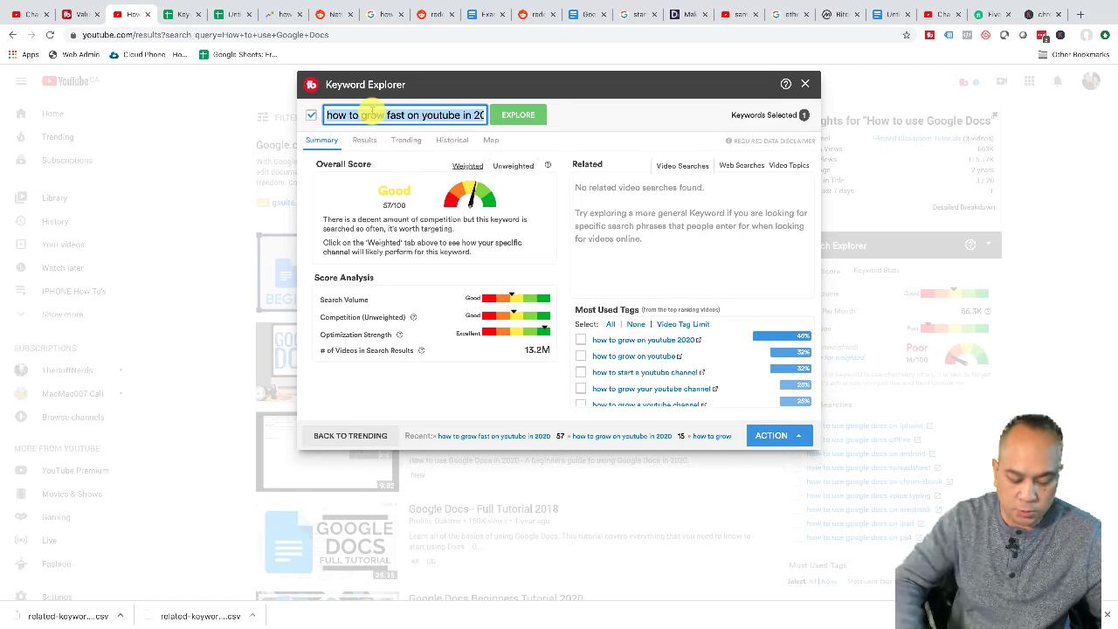
pyautogui.write('Y')
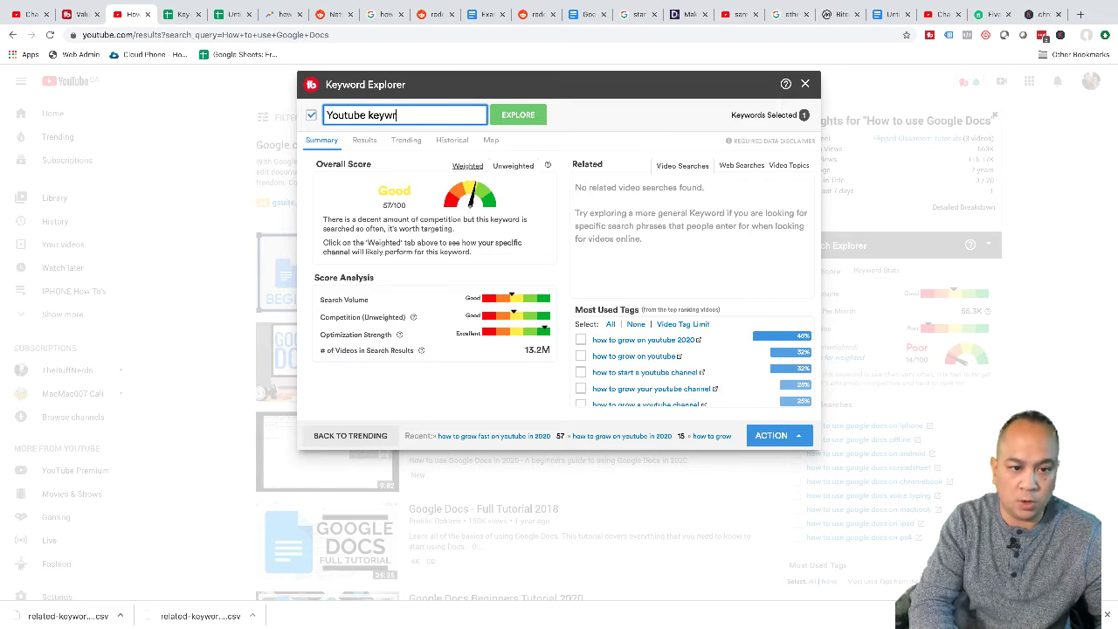
pyautogui.write('outube keyword')
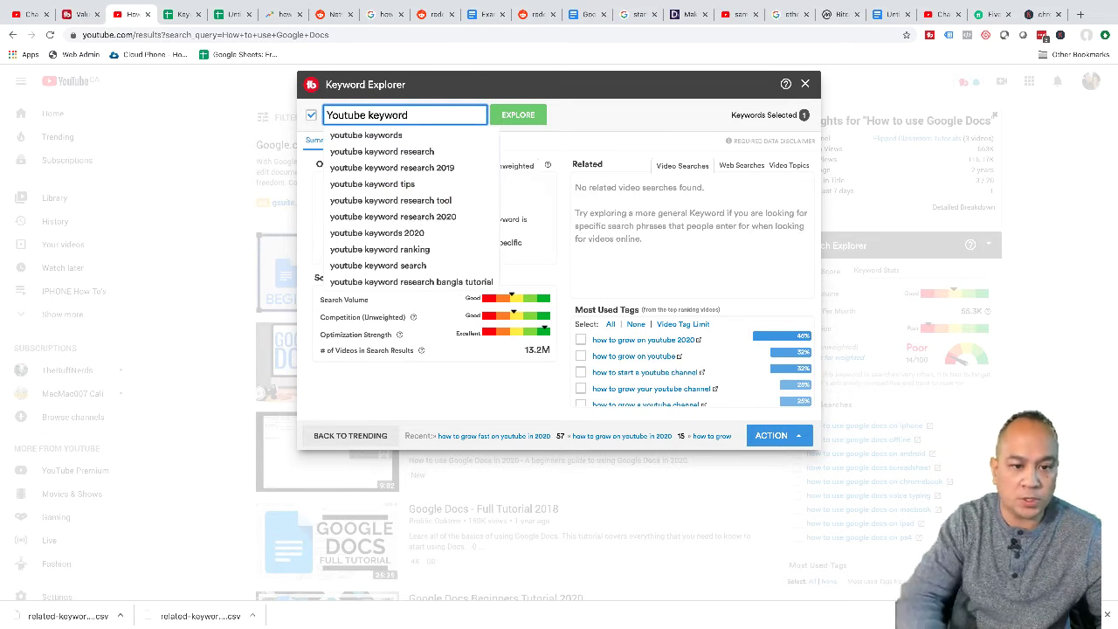
pyautogui.click(485, 150)
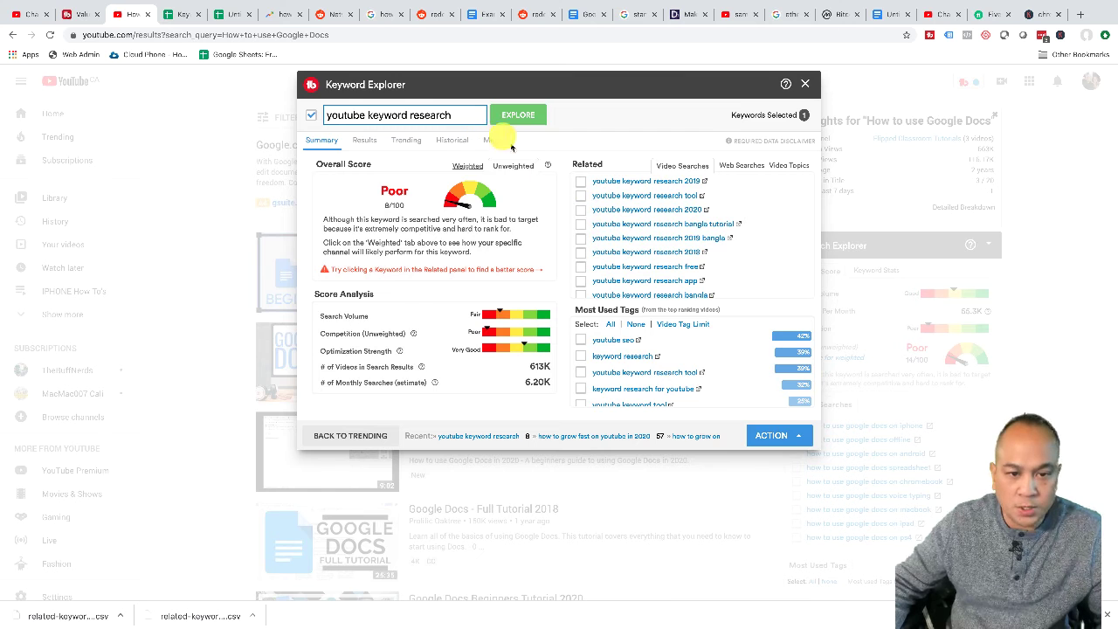
# Extend the explored keyword to "youtube keyword research in 2020" and get its score.
pyautogui.click(473, 116)
pyautogui.write('i')
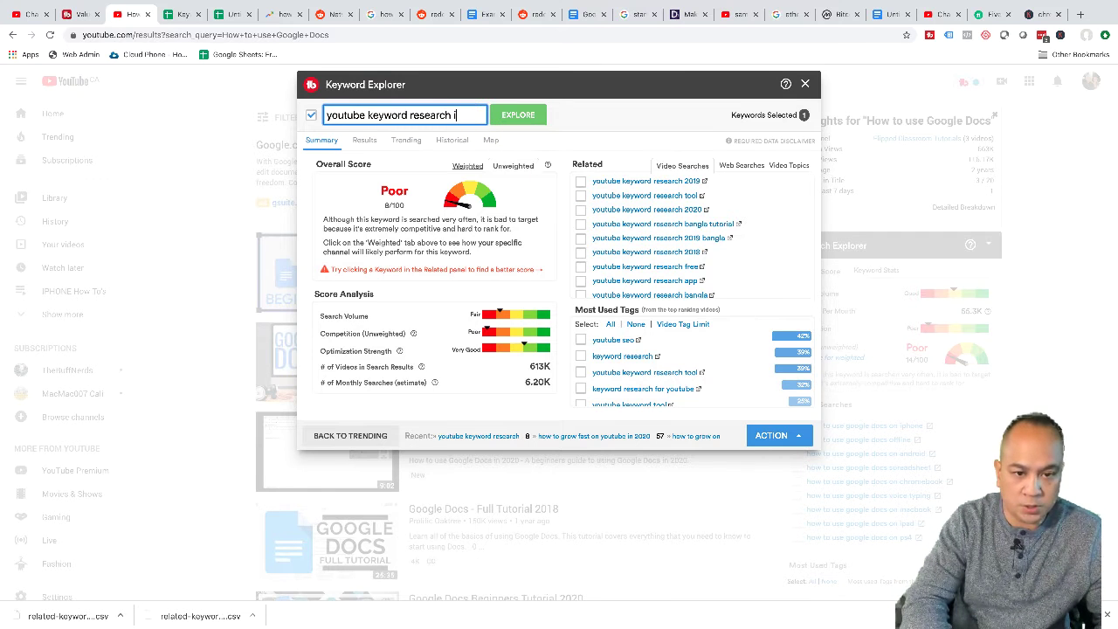
pyautogui.write('n 2020')
pyautogui.press('Return')
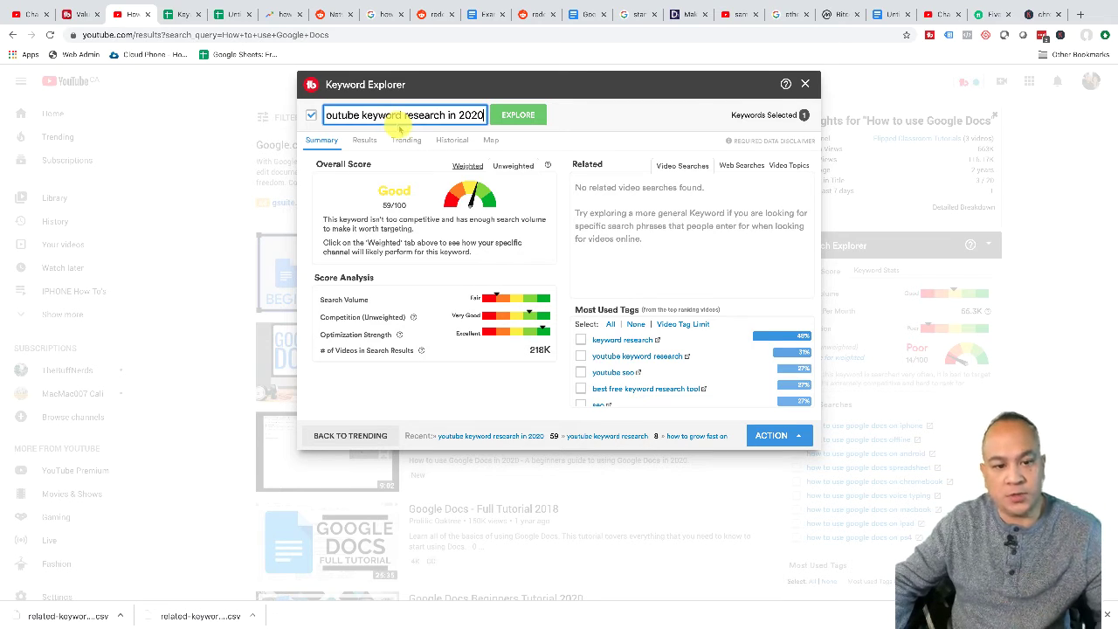
# Copy "youtube keyword research in 2020" from Keyword Explorer into cell D2 of the untitled spreadsheet.
pyautogui.tripleClick(390, 117)
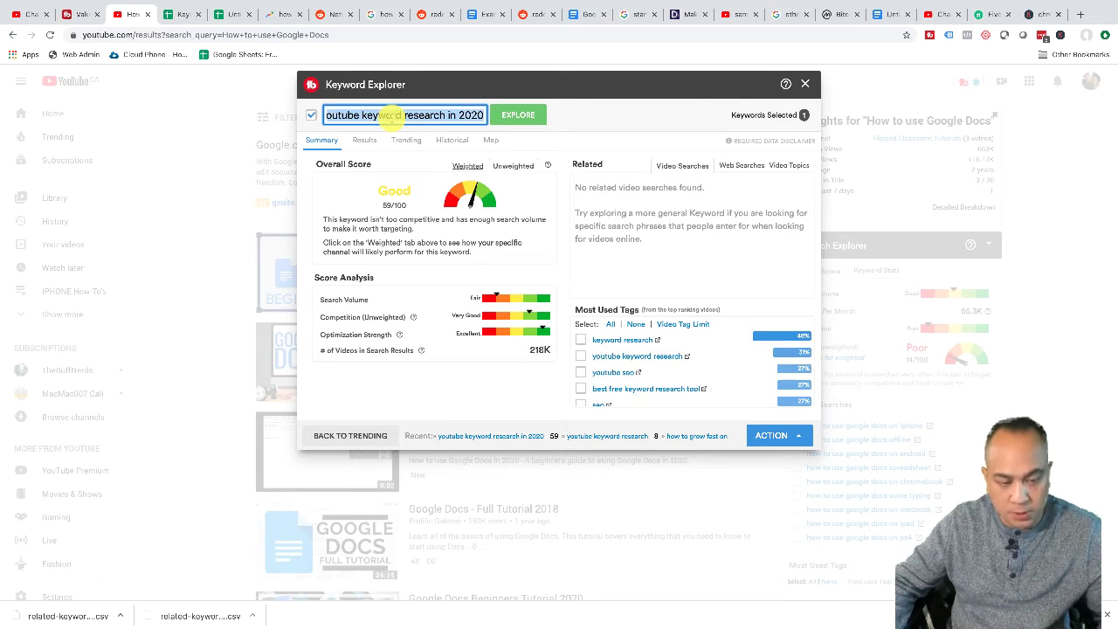
pyautogui.press('super+Tab')
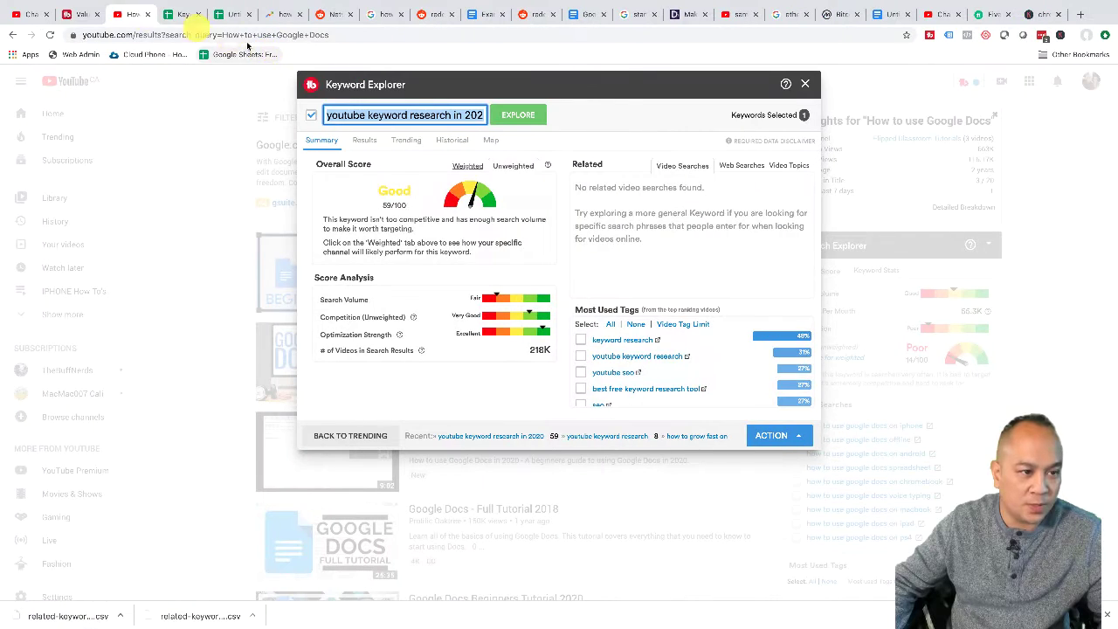
pyautogui.click(223, 14)
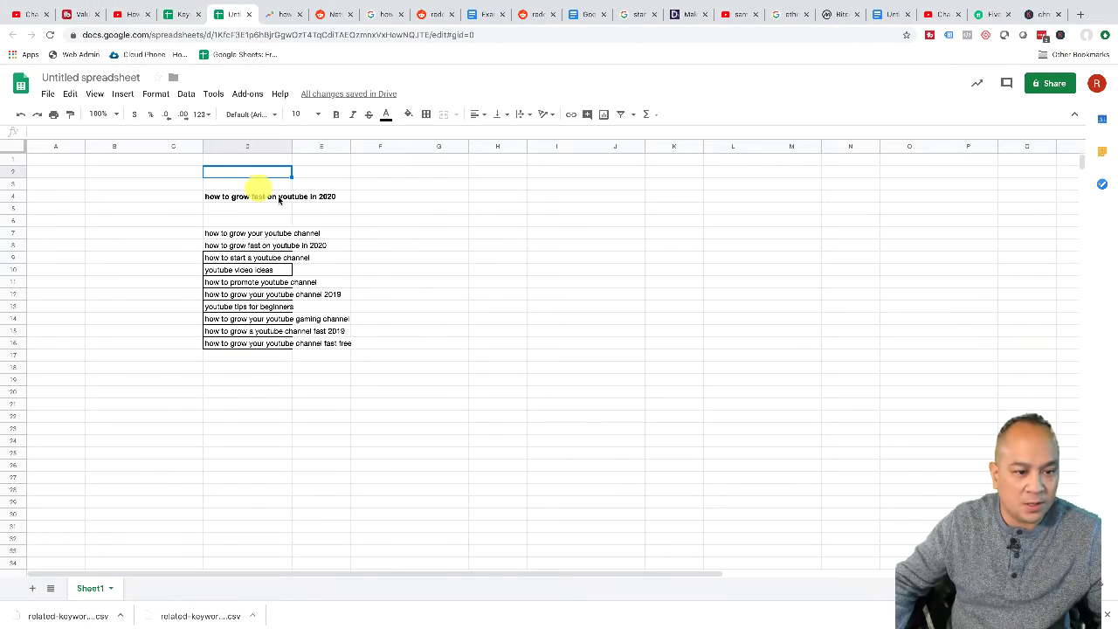
pyautogui.write('youtube keyword research in 2020')
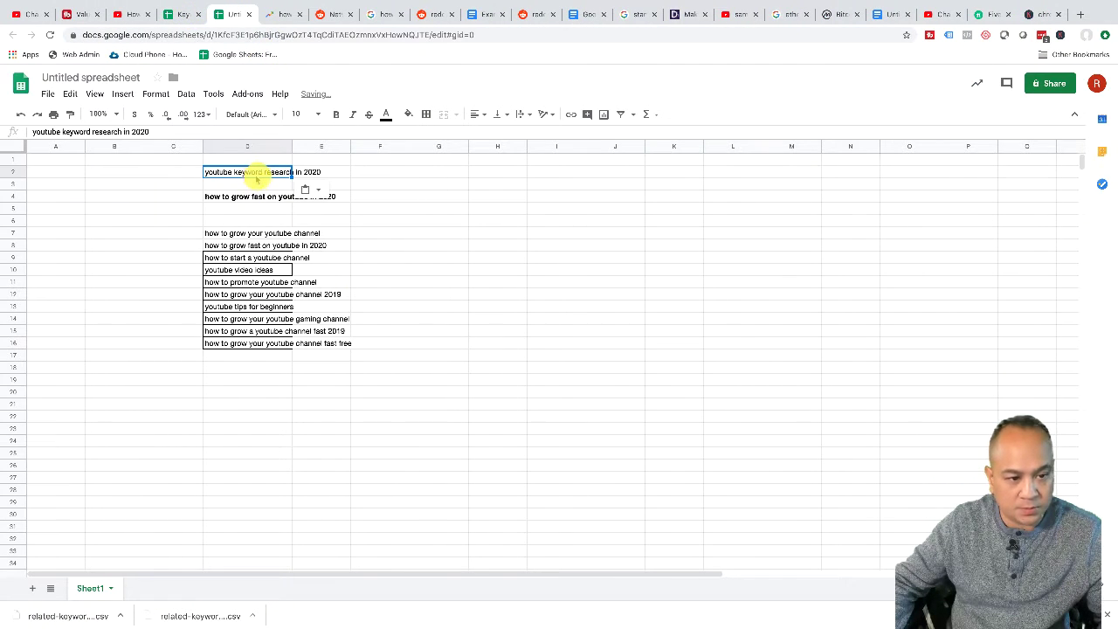
pyautogui.click(258, 209)
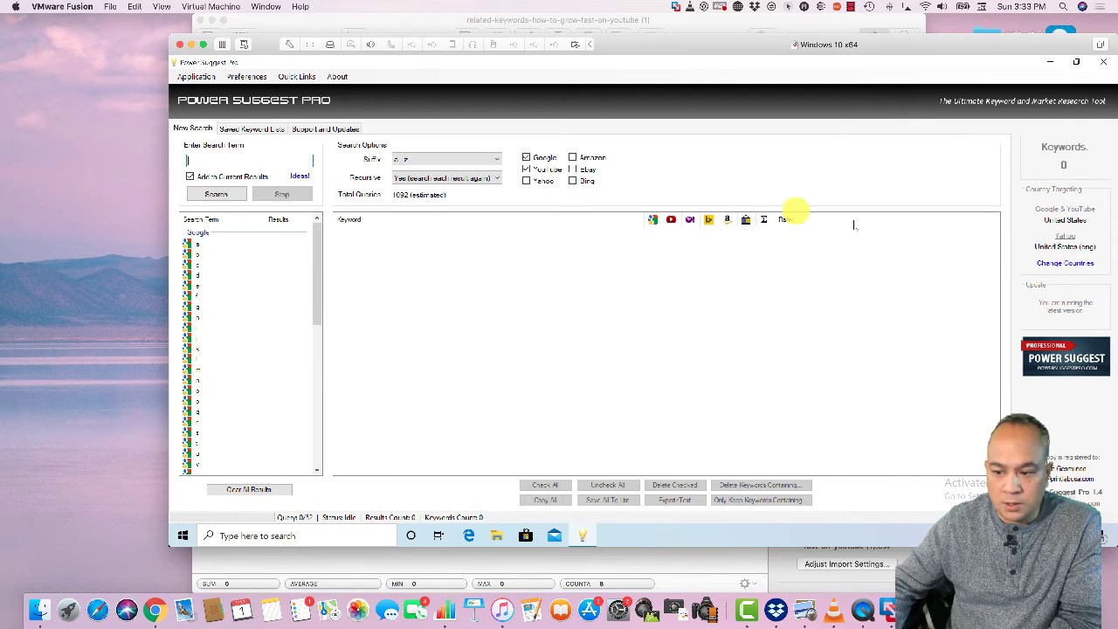
# In Power Suggest Pro, exclude Google so only YouTube is queried, and search for "youtube keyword research".
pyautogui.click(526, 157)
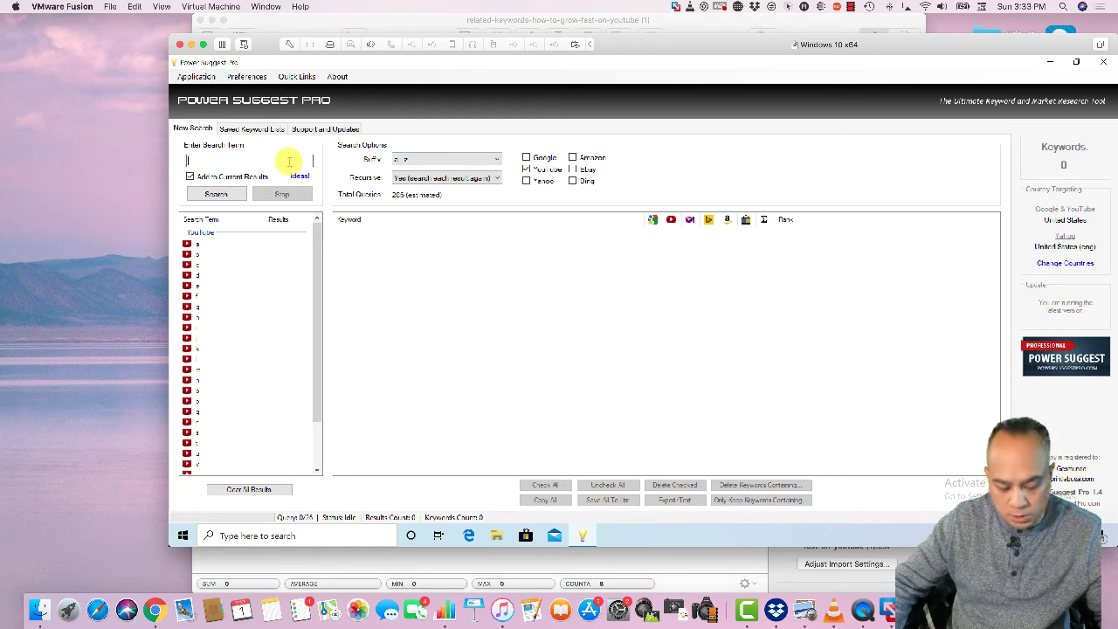
pyautogui.write('youtube keyword research tool')
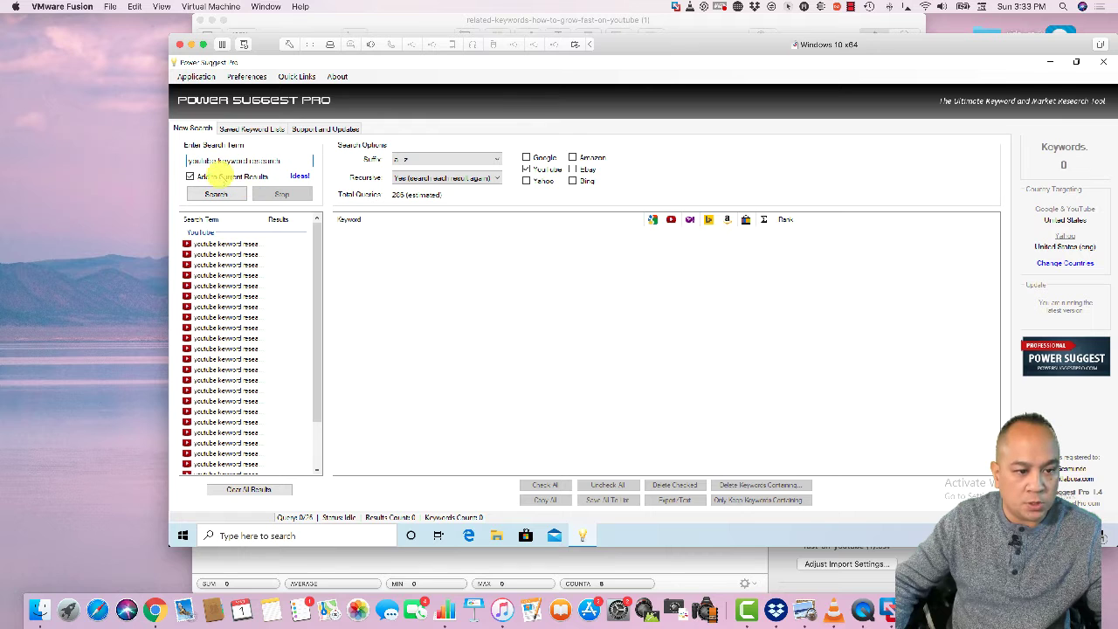
pyautogui.click(219, 193)
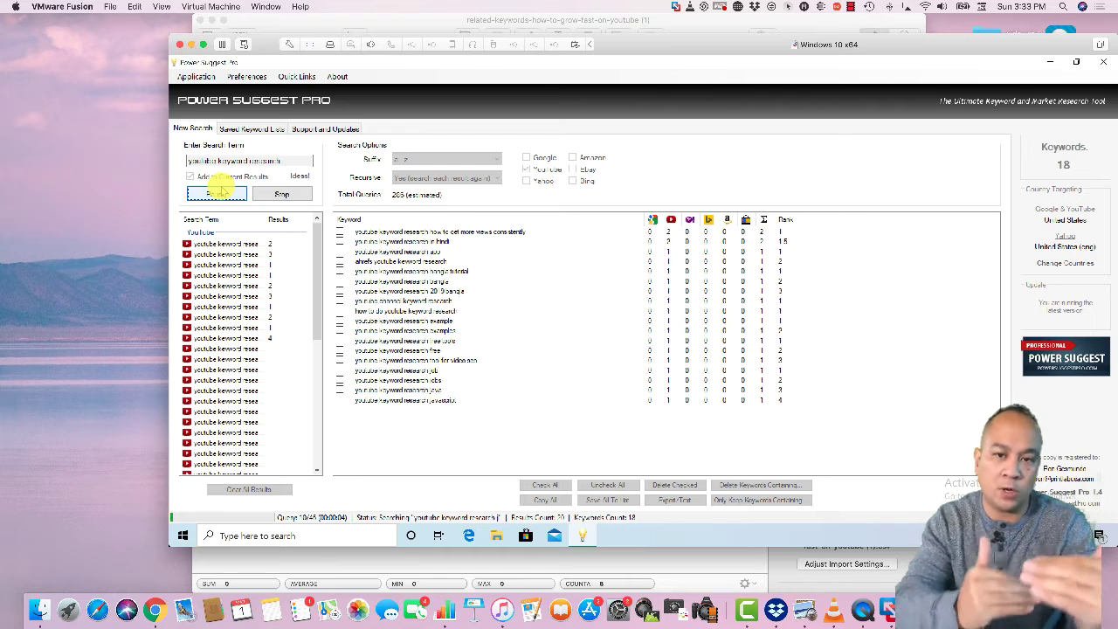
# Sort the keywords by total and mark relevant ones, including "youtube keyword research how to get more views consistently" and "youtube keyword research tool 2020".
pyautogui.click(338, 329)
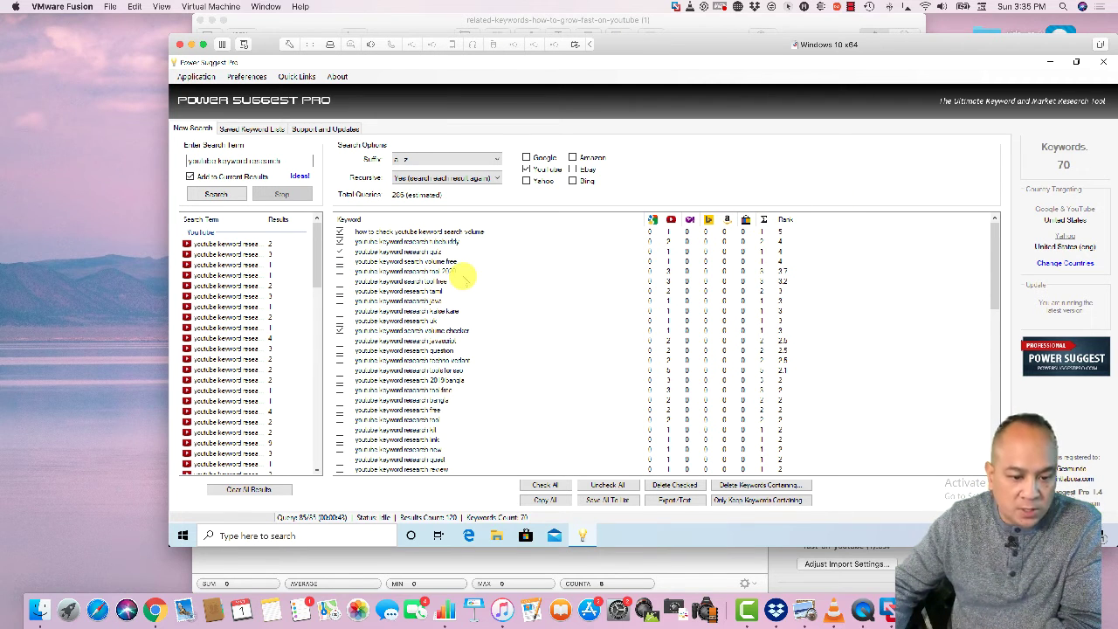
pyautogui.click(763, 220)
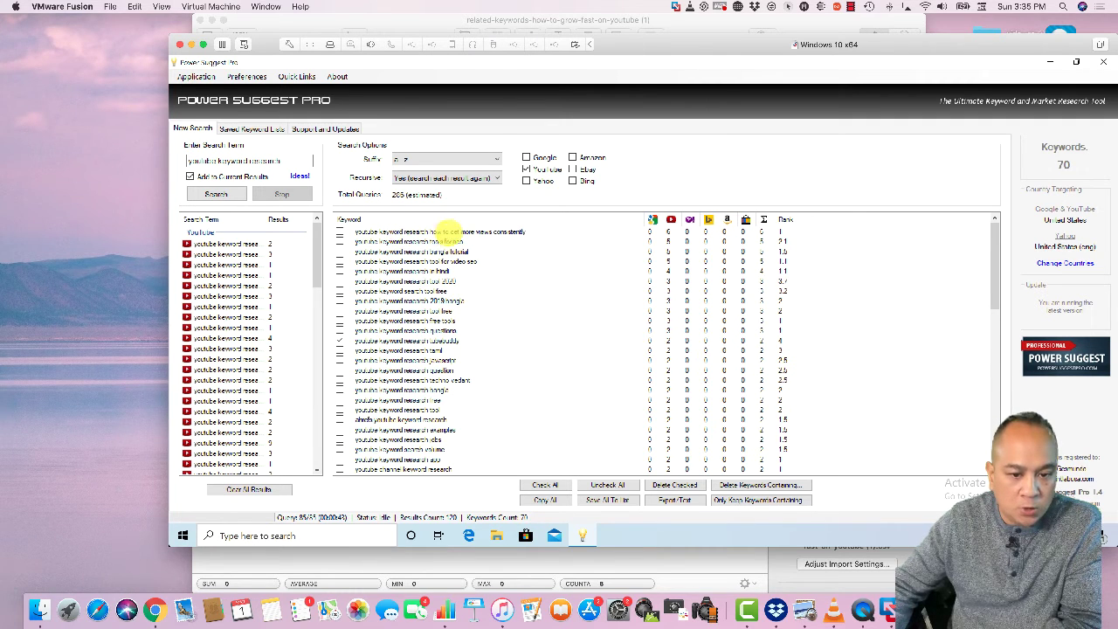
pyautogui.click(340, 232)
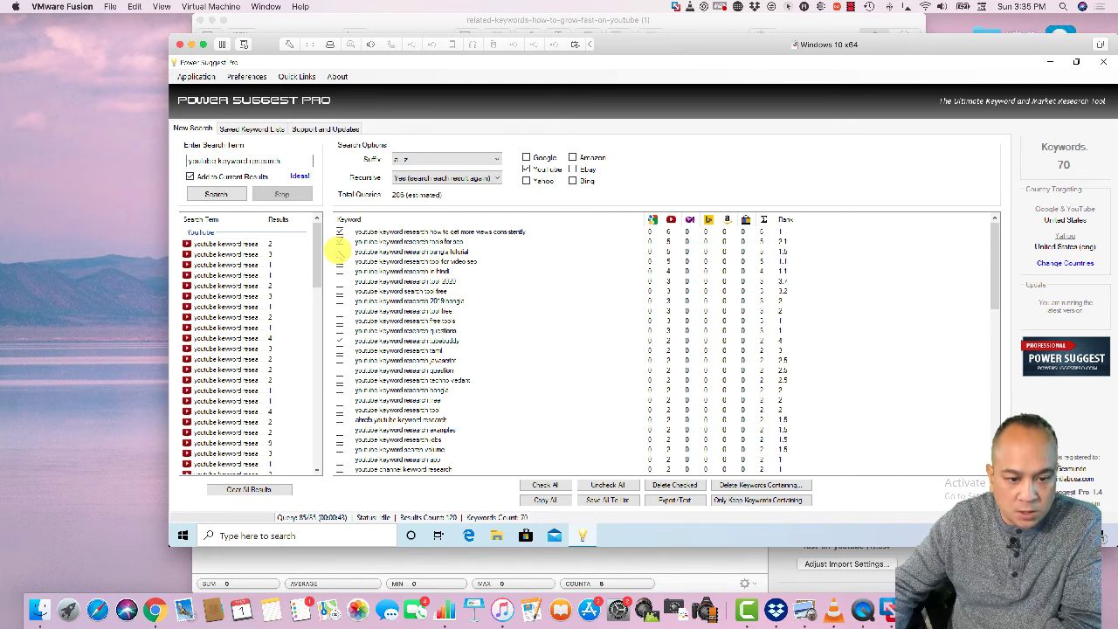
pyautogui.click(339, 241)
pyautogui.click(340, 252)
pyautogui.click(339, 261)
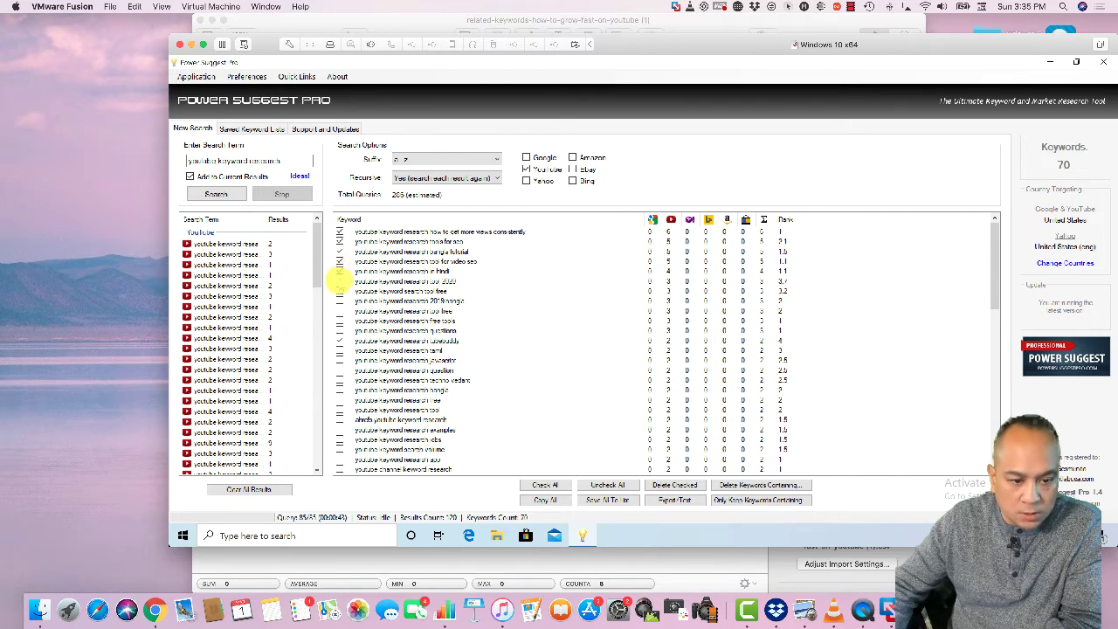
pyautogui.click(339, 271)
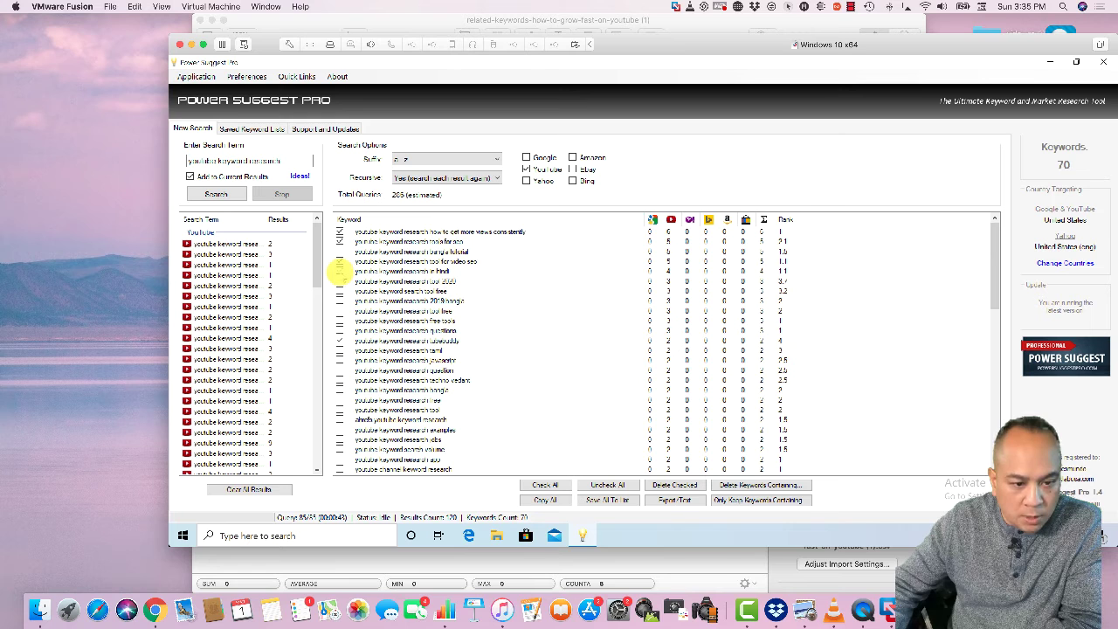
pyautogui.click(339, 262)
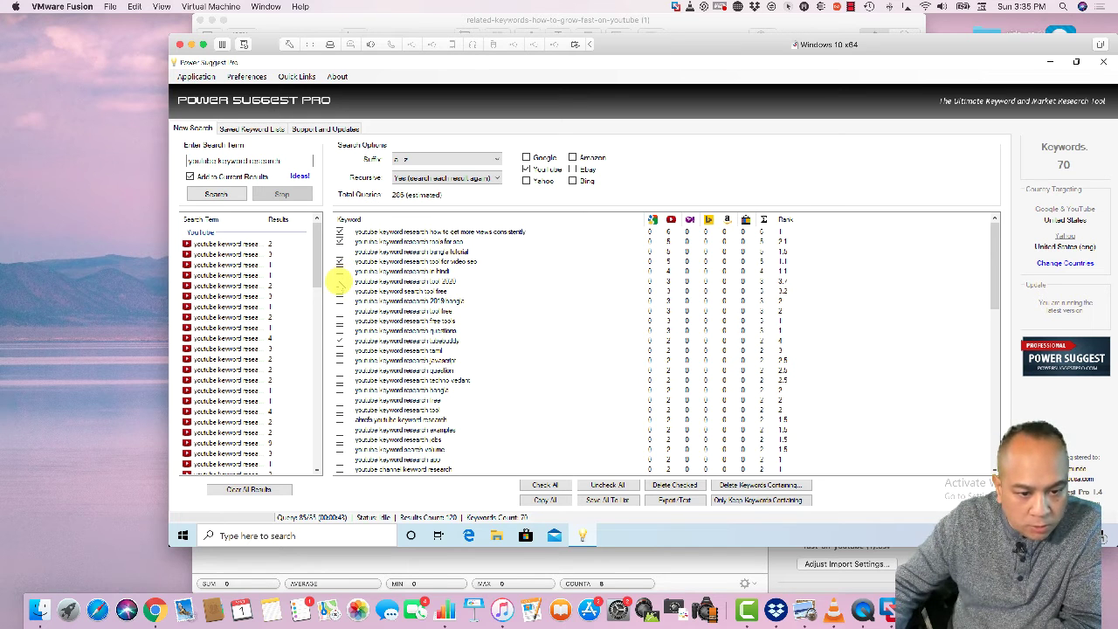
pyautogui.click(338, 281)
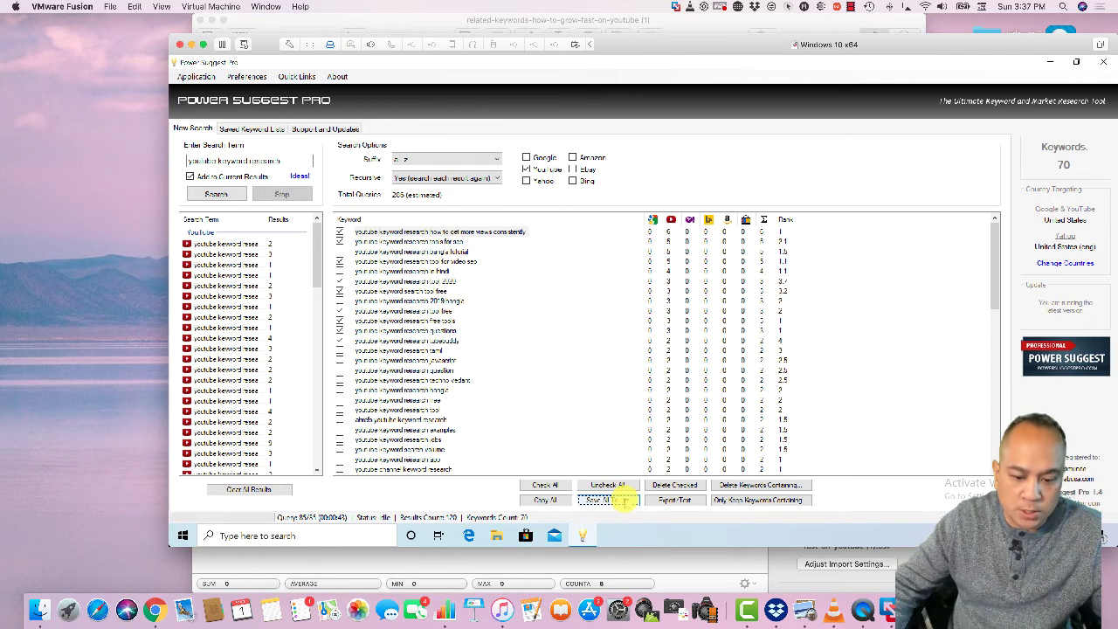
# Save all found keywords to a new list named "youtube keyword research".
pyautogui.click(618, 501)
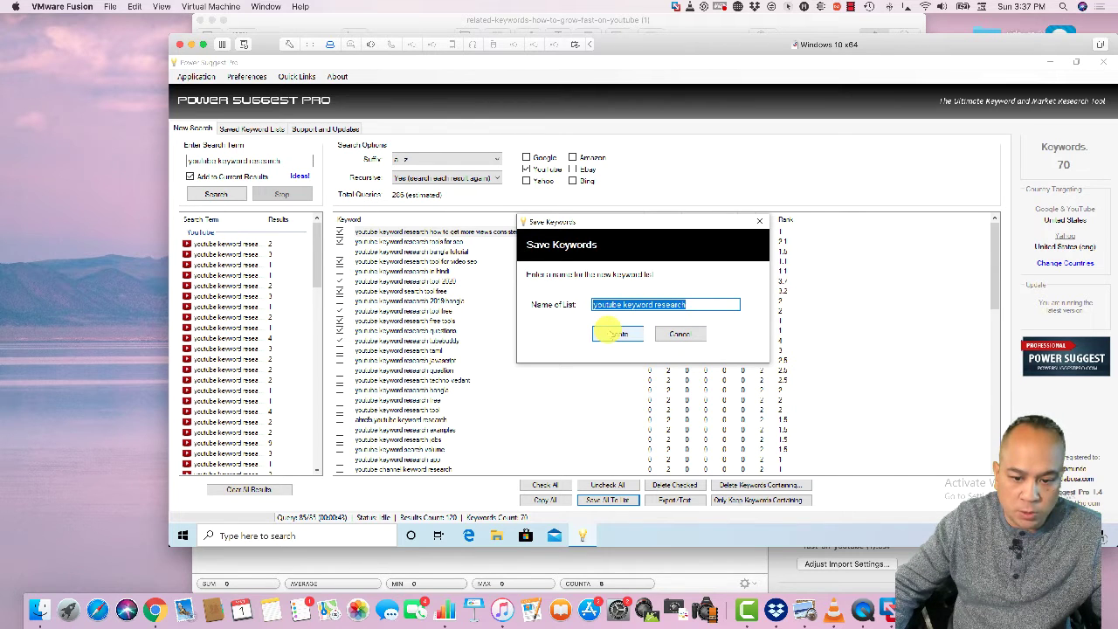
pyautogui.click(617, 333)
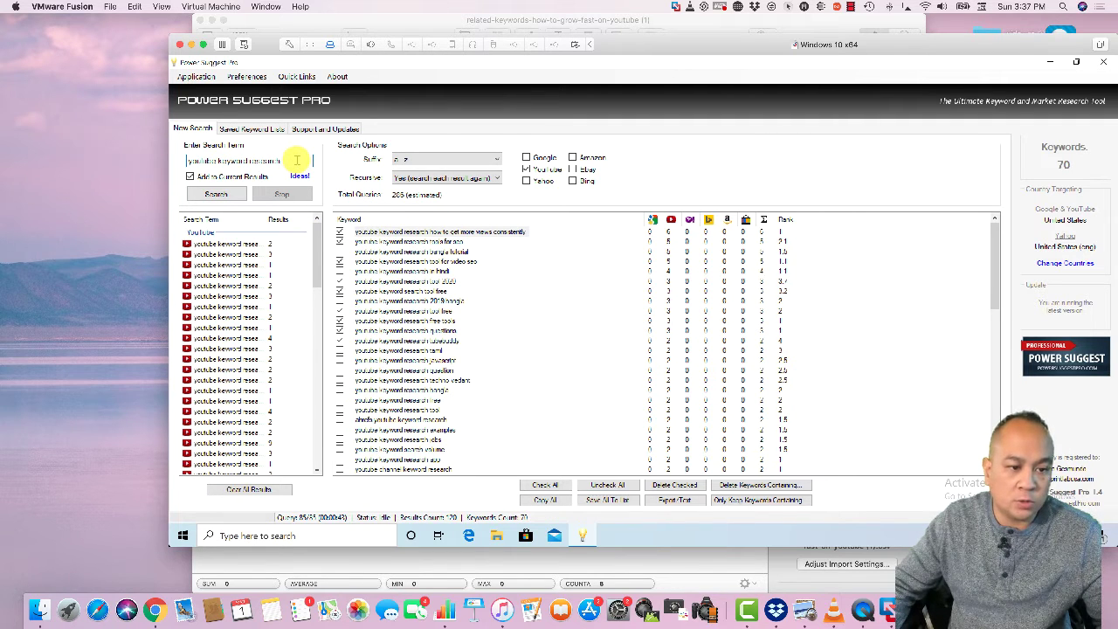
# Add a wildcard after each word of the search term, giving "youtube * keyword * research *", and run the search.
pyautogui.moveTo(297, 160); pyautogui.dragTo(222, 160)
pyautogui.click(222, 160)
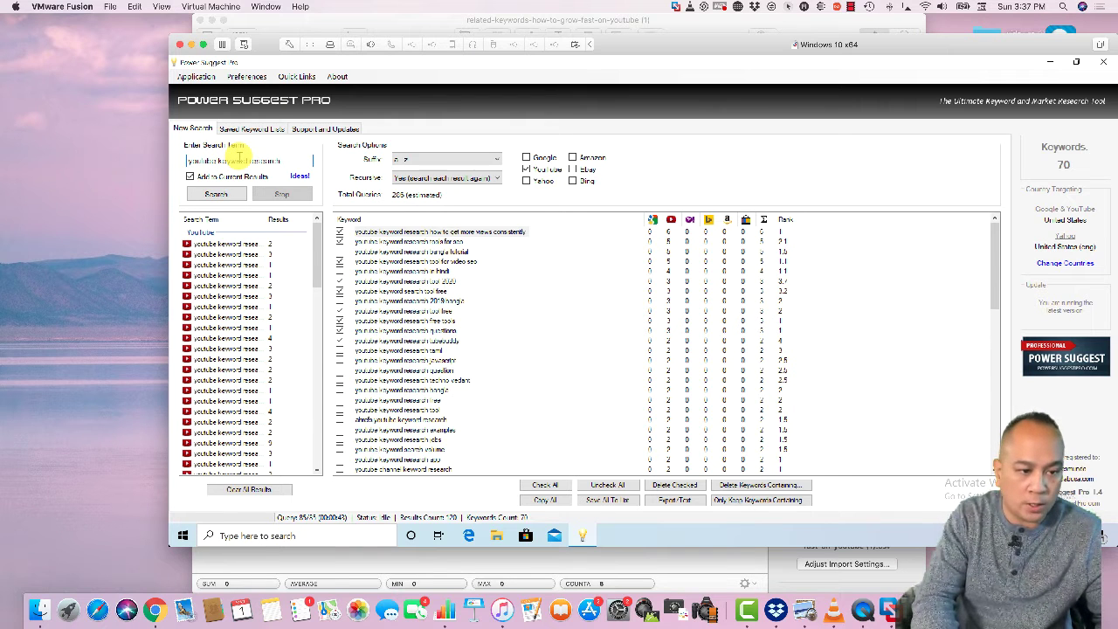
pyautogui.press('Return')
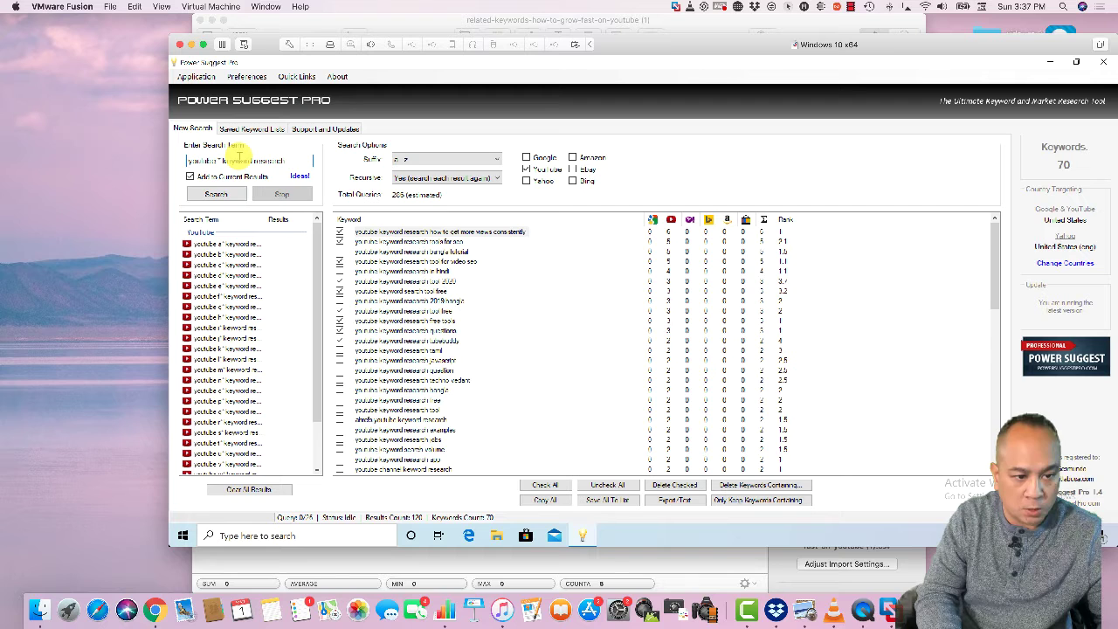
pyautogui.write('"')
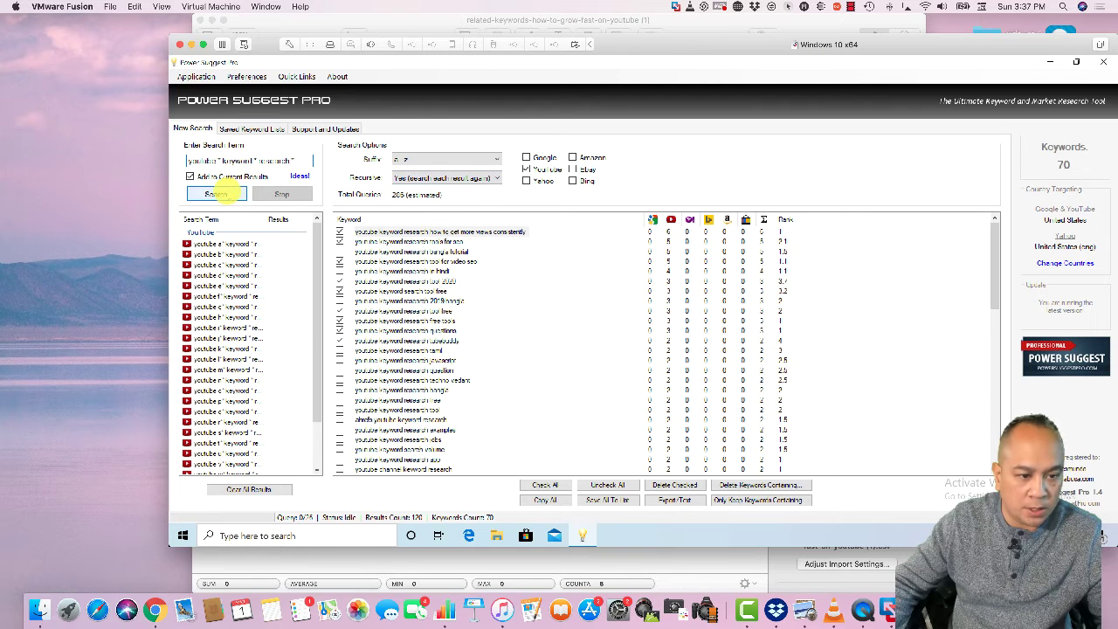
pyautogui.click(217, 194)
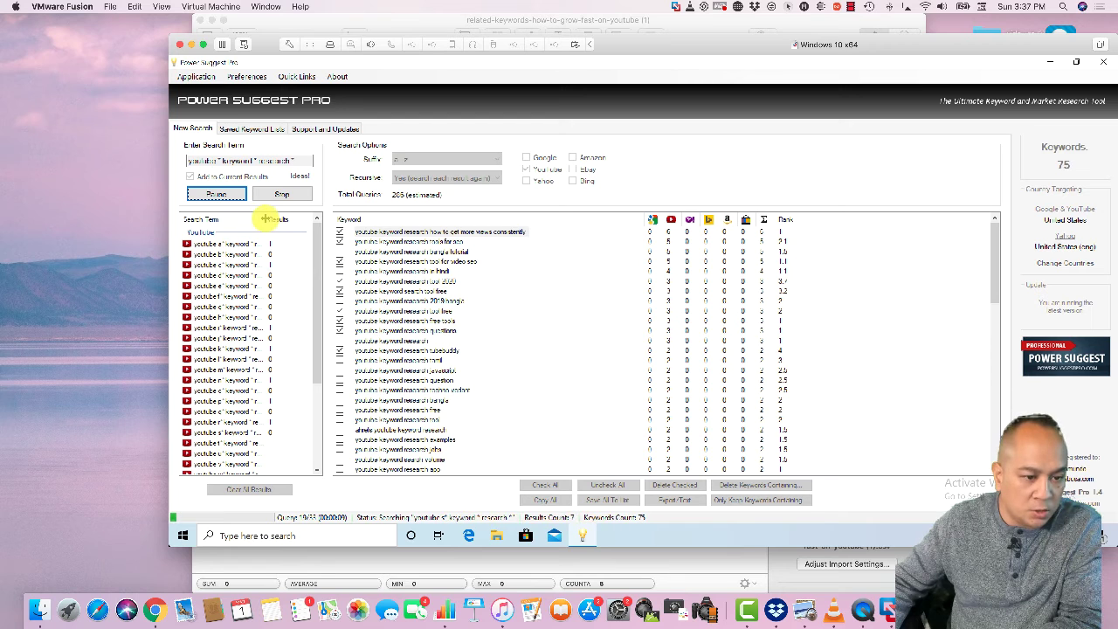
# Widen the Search Term column and look through the wildcard queries and their result counts.
pyautogui.moveTo(267, 219); pyautogui.dragTo(300, 219)
pyautogui.click(251, 243)
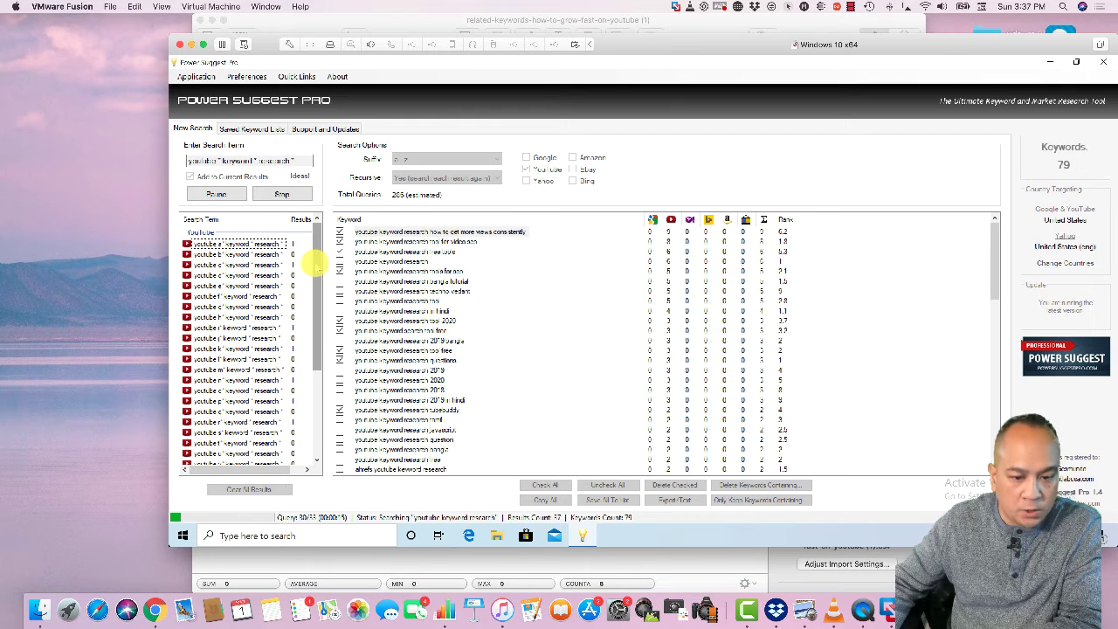
pyautogui.moveTo(312, 264); pyautogui.dragTo(316, 288)
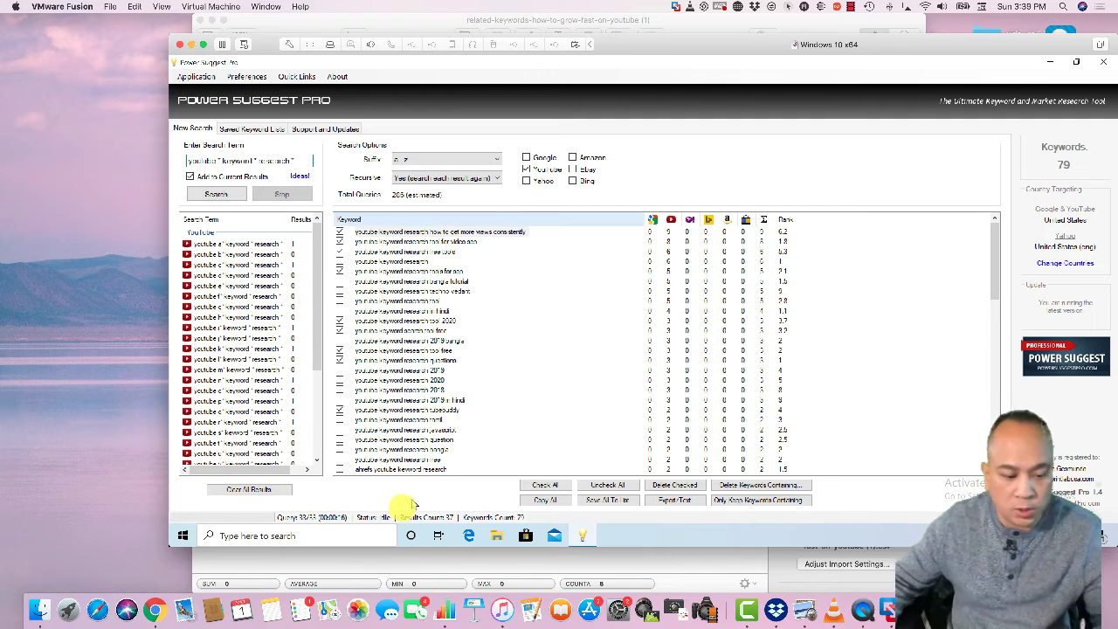
# Switch to Ahrefs Keywords Explorer in Chrome, look up "youtube keyword research" for YouTube, and list all its question keywords.
pyautogui.click(152, 610)
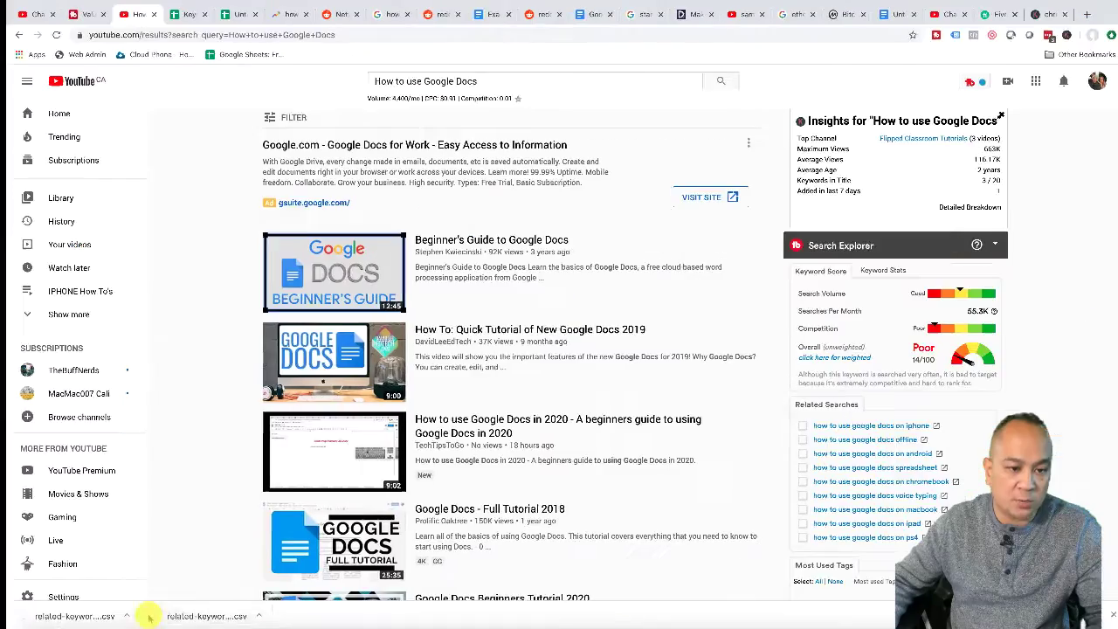
pyautogui.click(286, 14)
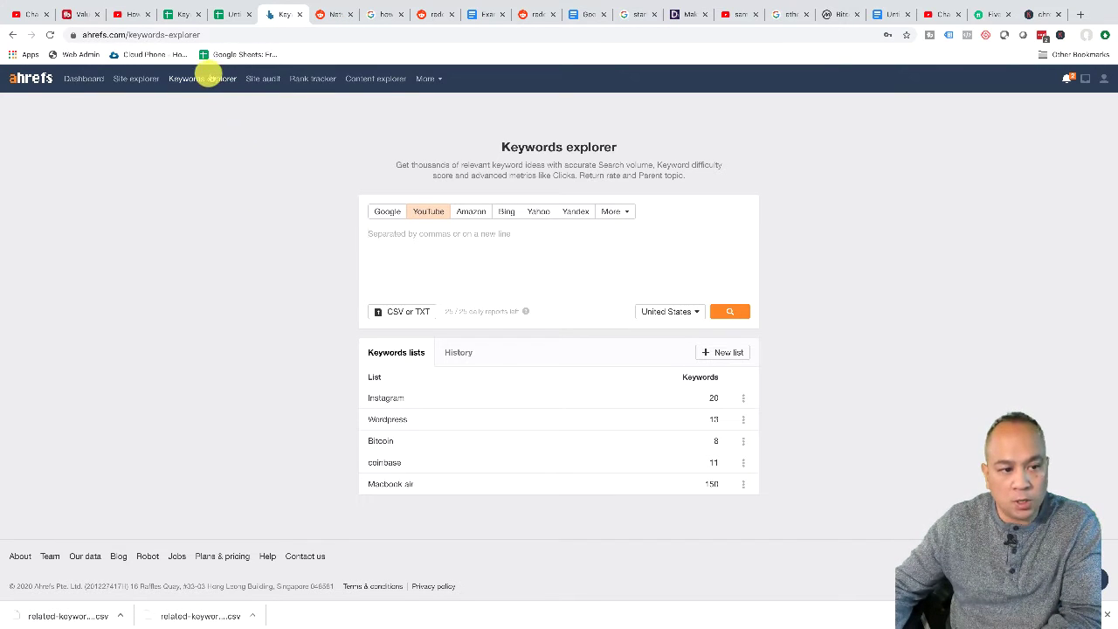
pyautogui.click(430, 216)
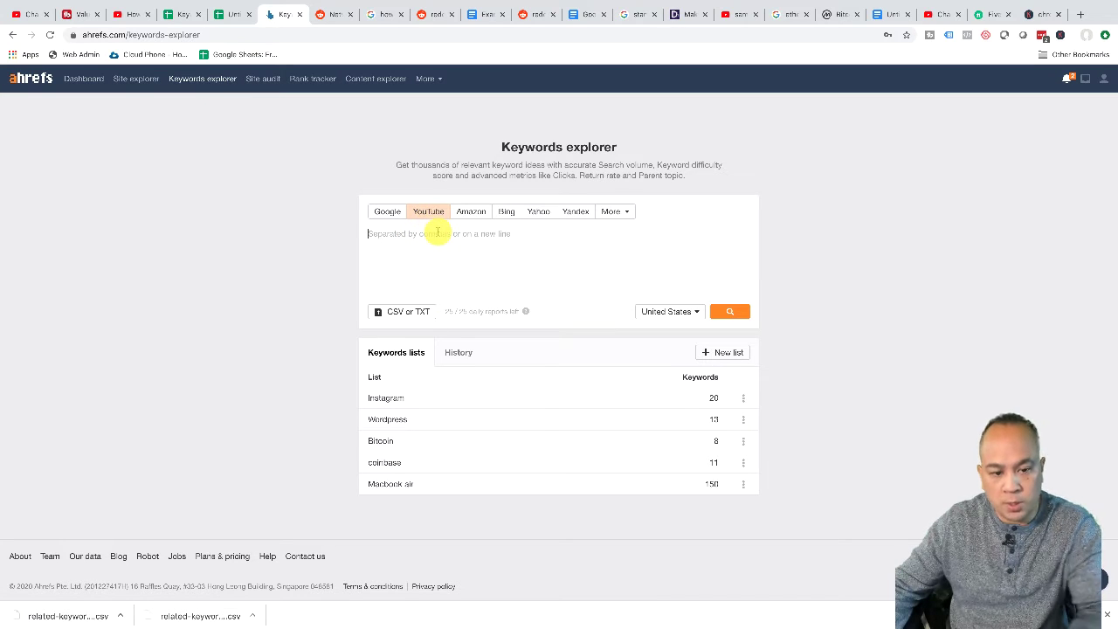
pyautogui.write('youtube keyword research in 2020')
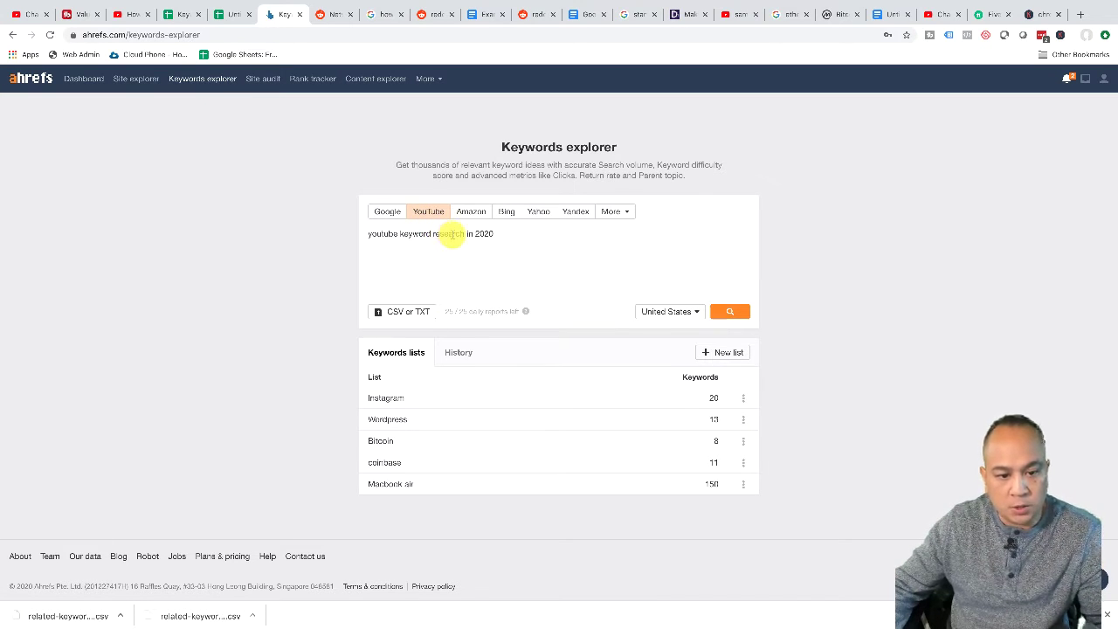
pyautogui.moveTo(466, 233); pyautogui.dragTo(588, 234)
pyautogui.press('BackSpace')
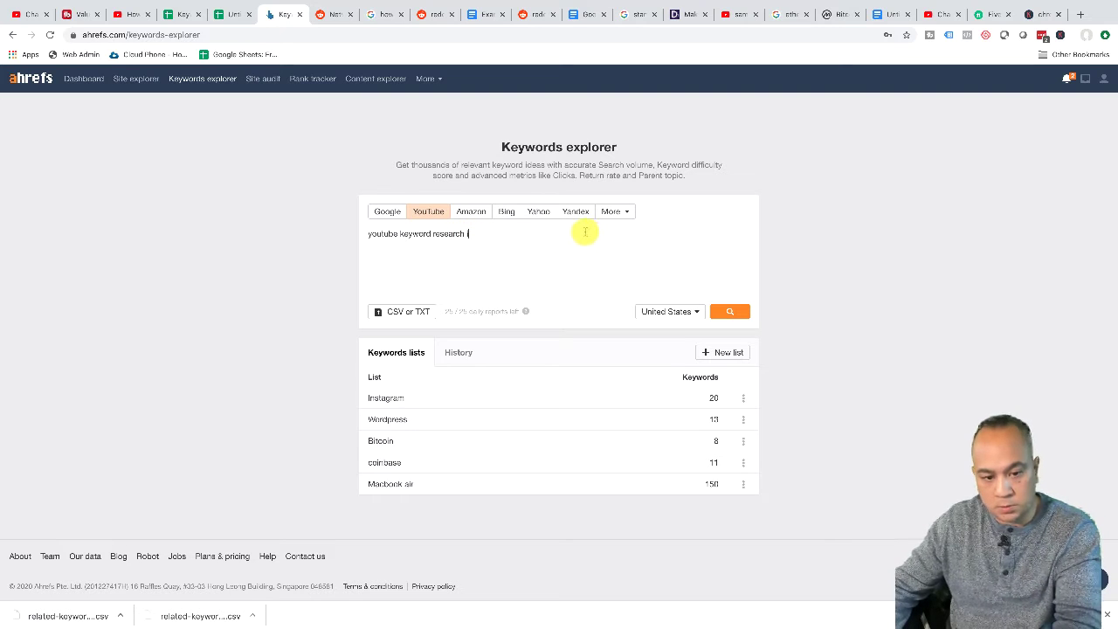
pyautogui.press('Return')
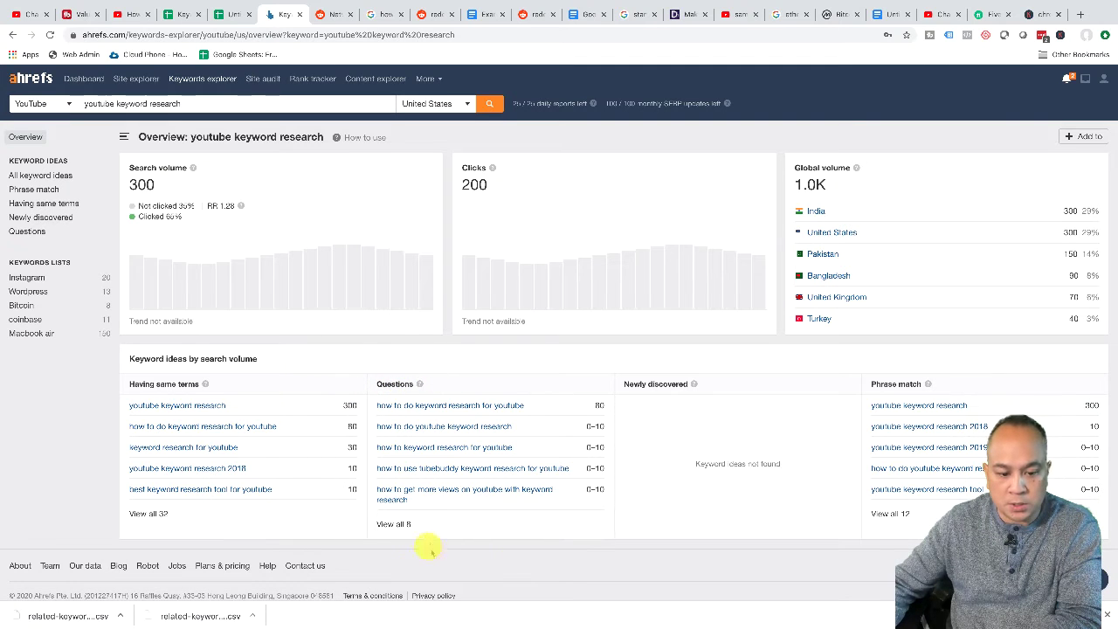
pyautogui.click(391, 523)
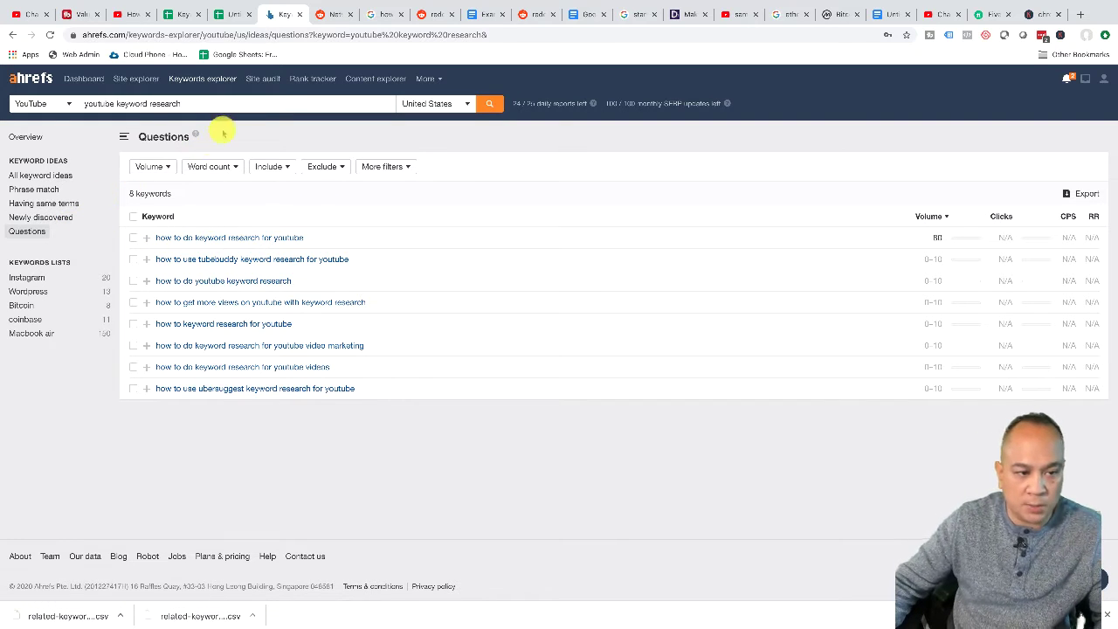
# Look up "iphone" as a YouTube keyword and list all its question keywords.
pyautogui.moveTo(240, 105); pyautogui.dragTo(35, 80)
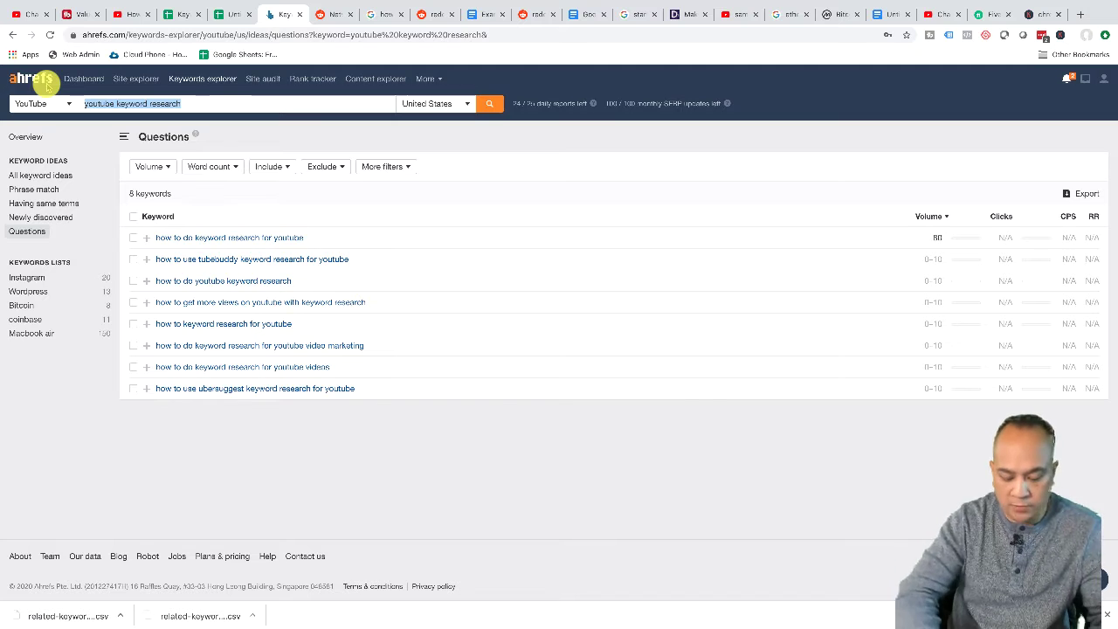
pyautogui.click(46, 85)
pyautogui.write('iphone')
pyautogui.press('Return')
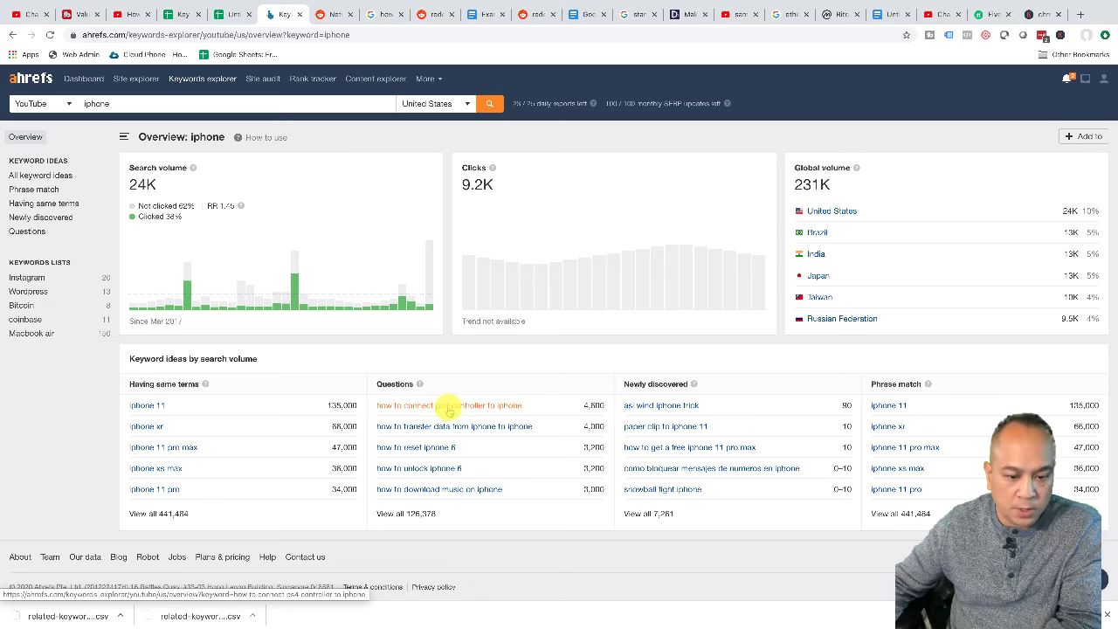
pyautogui.click(416, 515)
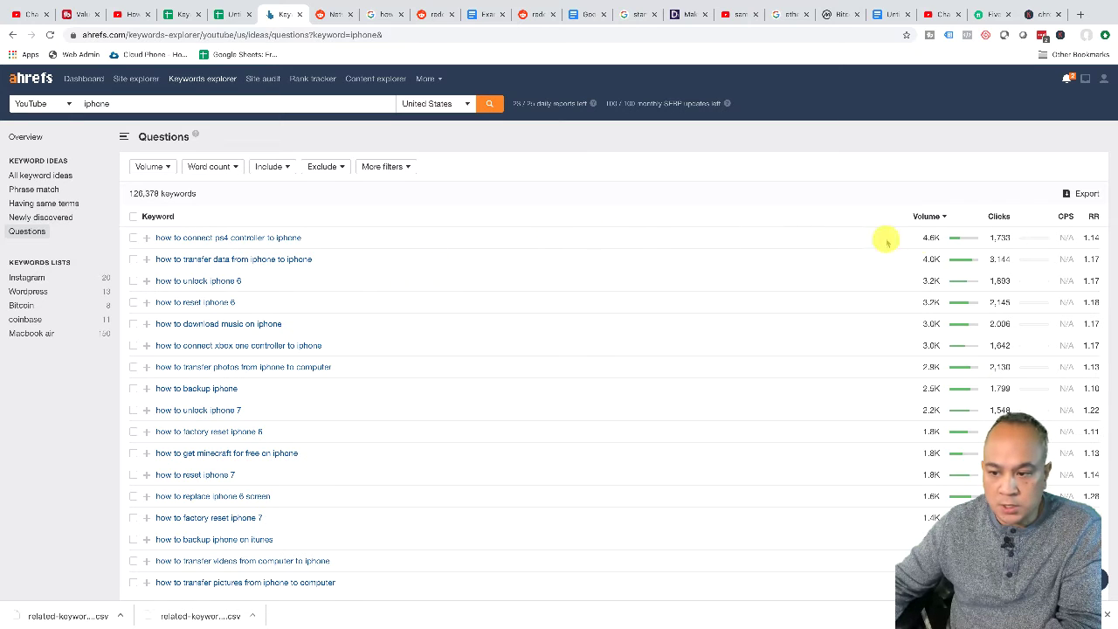
# Look through the "iphone" question keywords and compare their volumes and clicks.
pyautogui.moveTo(937, 243)
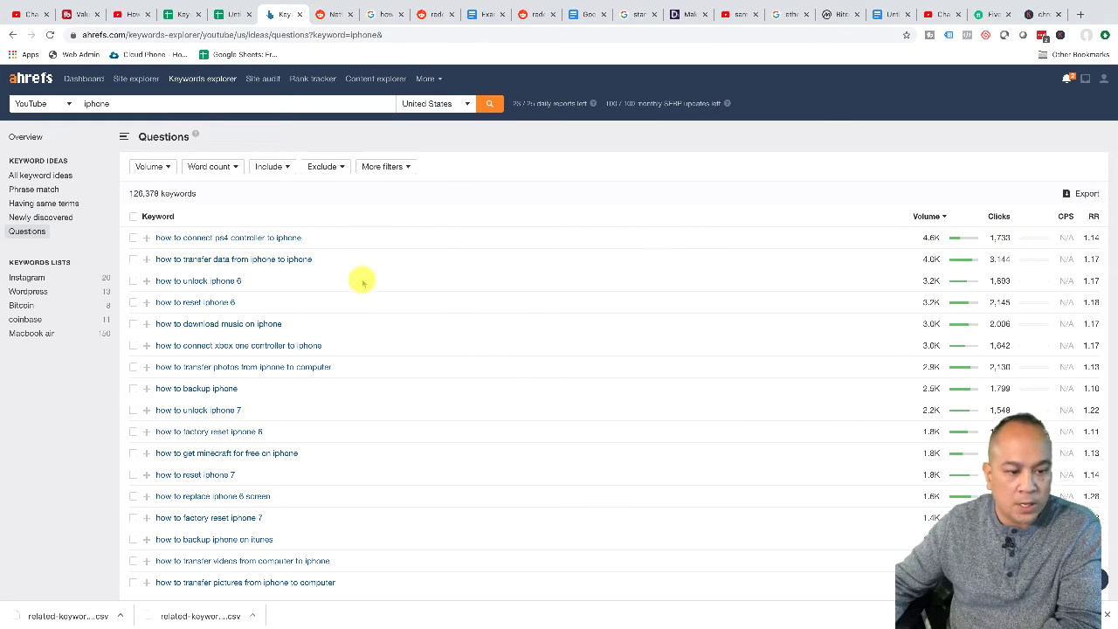
pyautogui.scroll(-3, 405, 281)
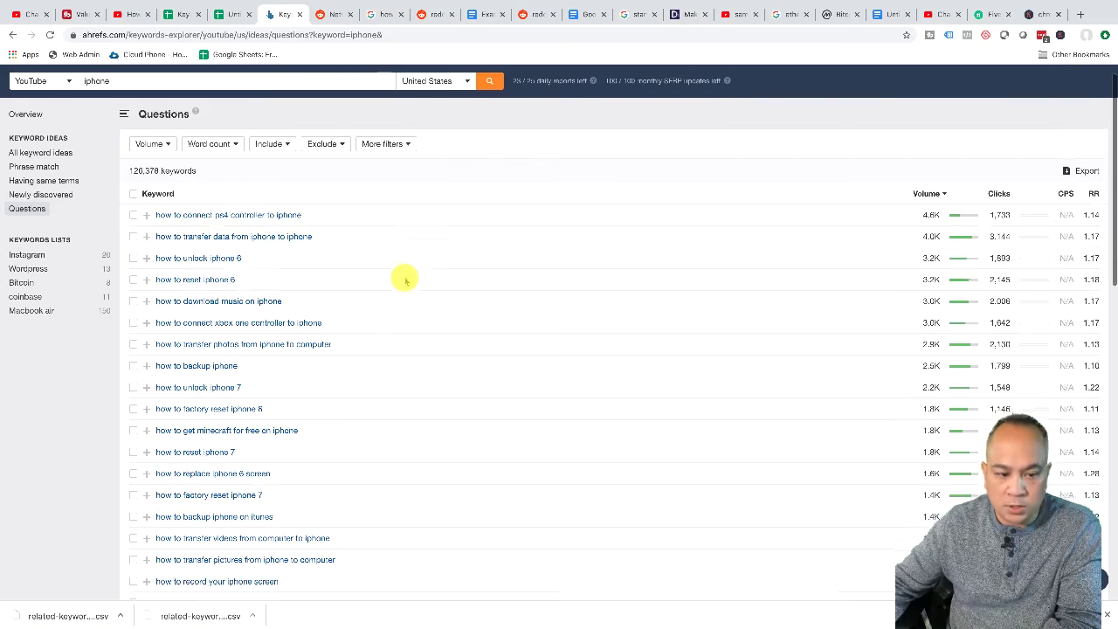
pyautogui.scroll(-8, 405, 280)
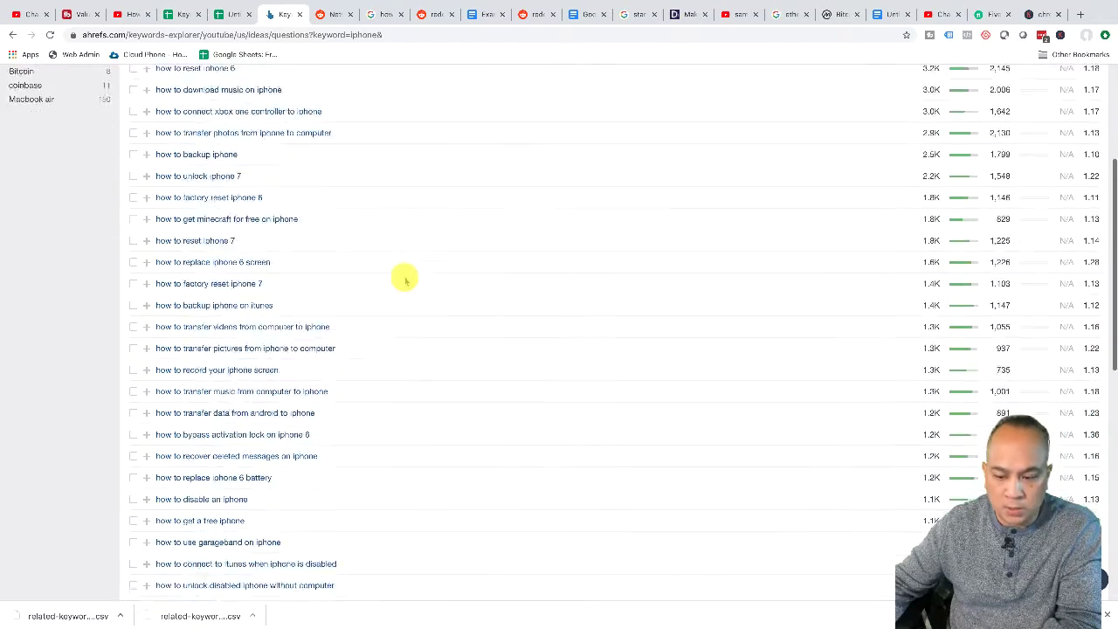
pyautogui.scroll(-3, 406, 280)
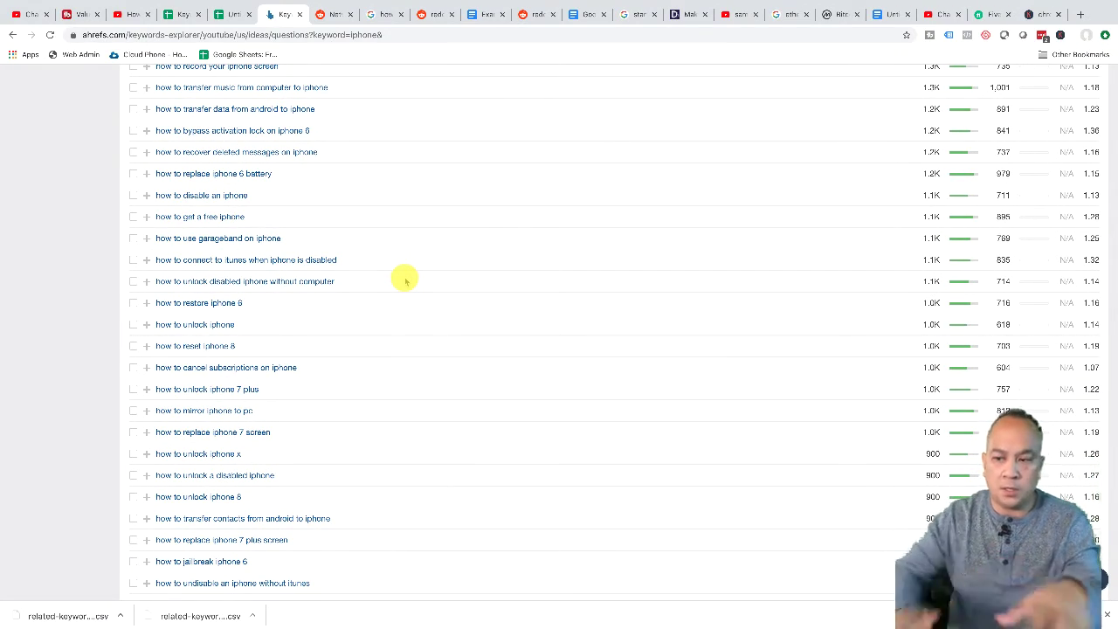
pyautogui.scroll(10, 405, 280)
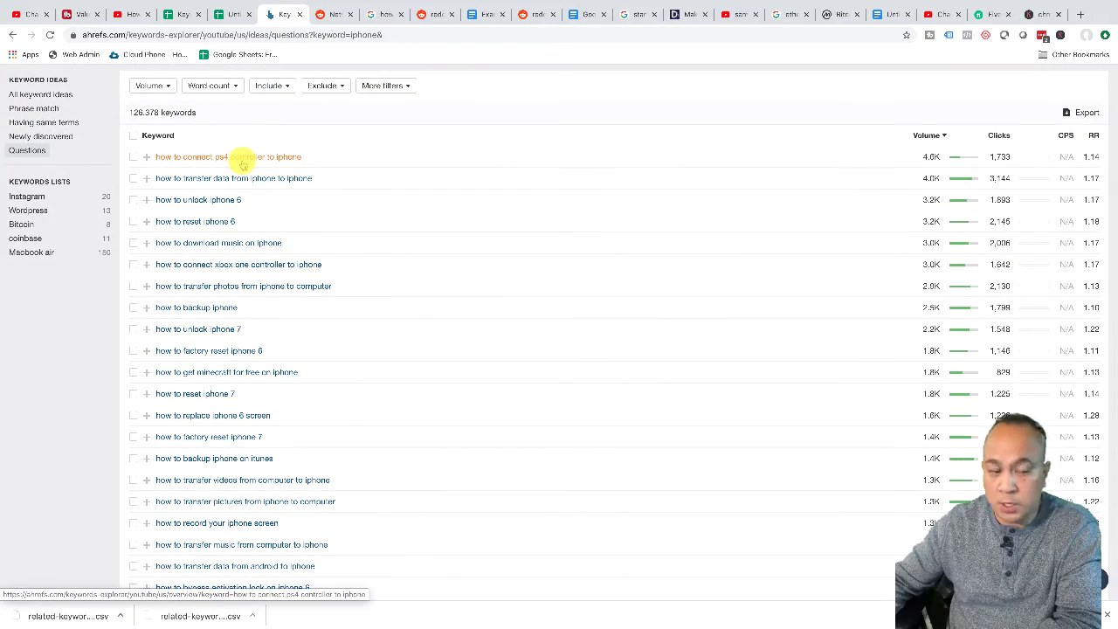
pyautogui.scroll(-4, 242, 164)
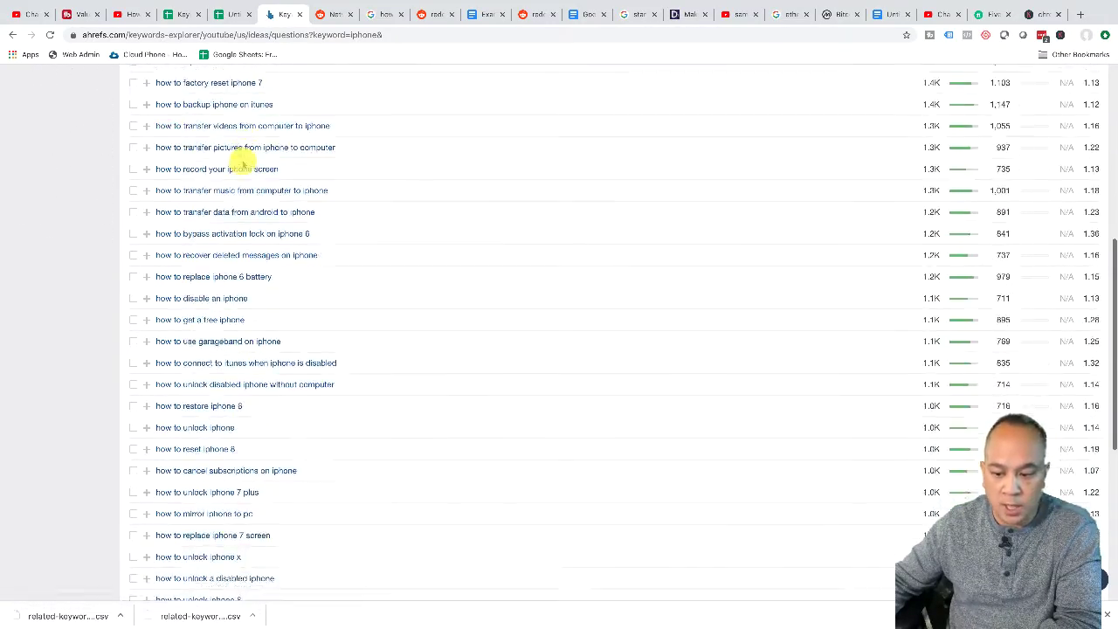
pyautogui.scroll(-3, 243, 164)
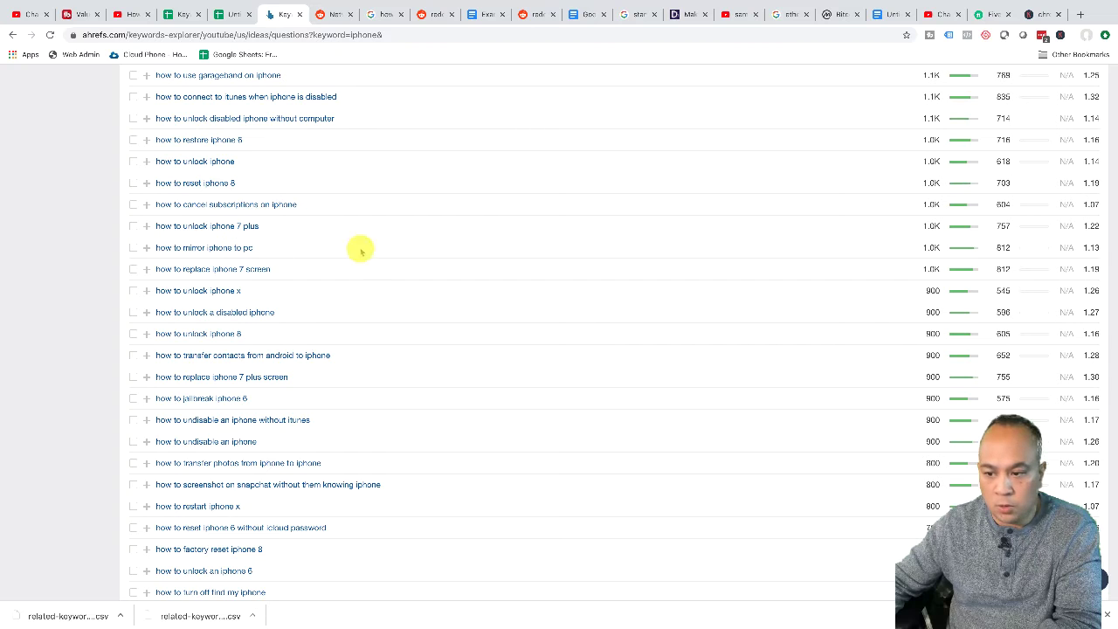
# Check the overviews of "how to mirror iphone to pc" and "how to connect ps4 controller to iphone", and list the latter's phrase matches.
pyautogui.click(233, 252)
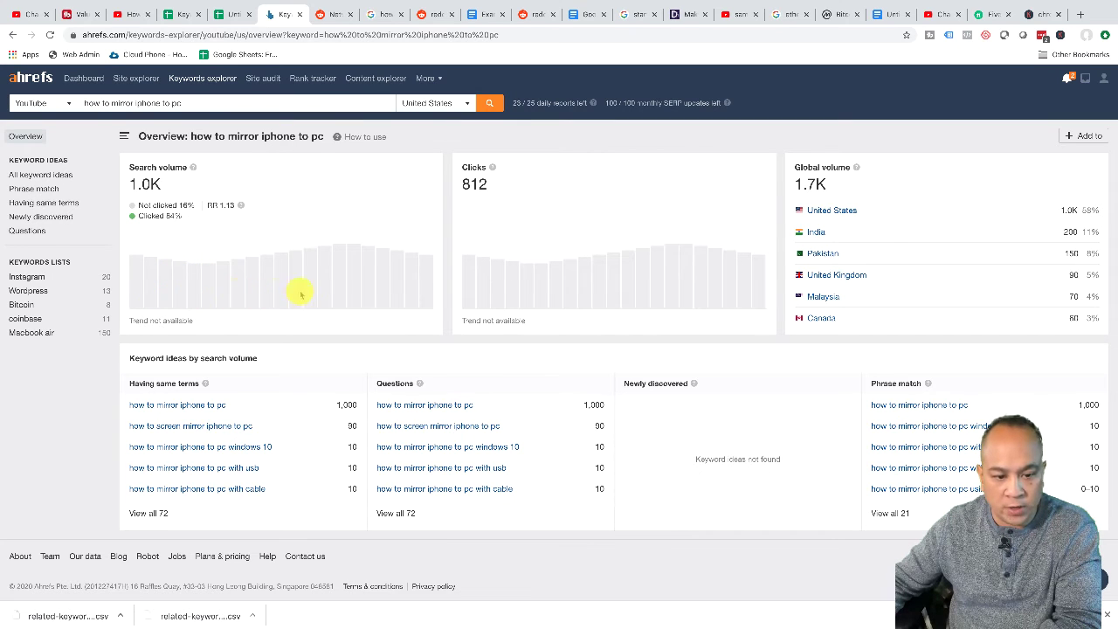
pyautogui.click(16, 35)
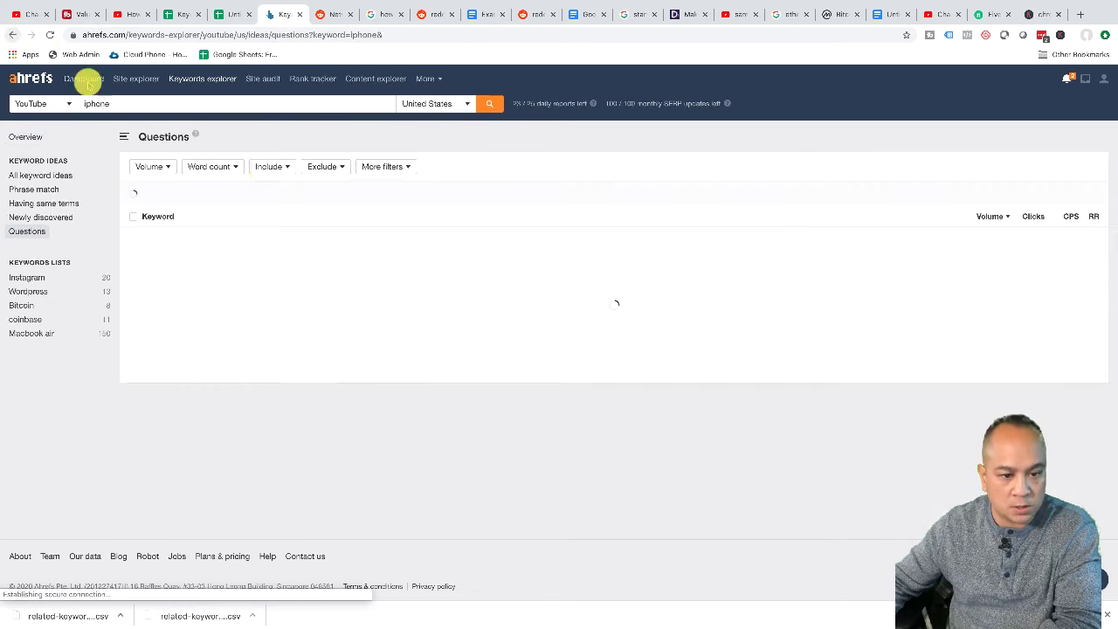
pyautogui.click(255, 241)
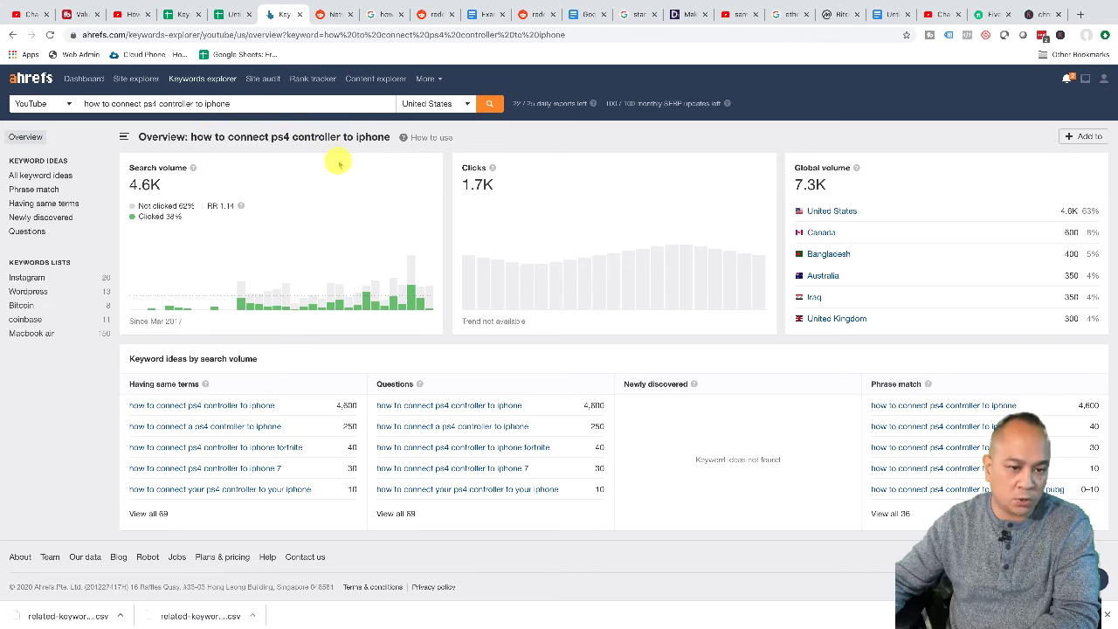
pyautogui.moveTo(425, 281)
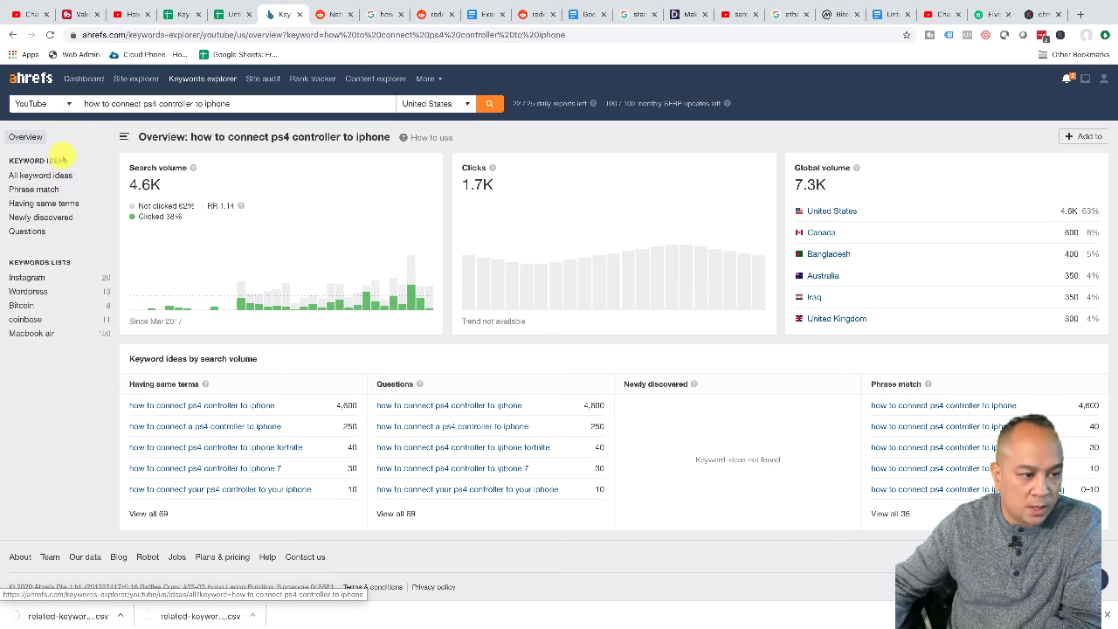
pyautogui.click(48, 190)
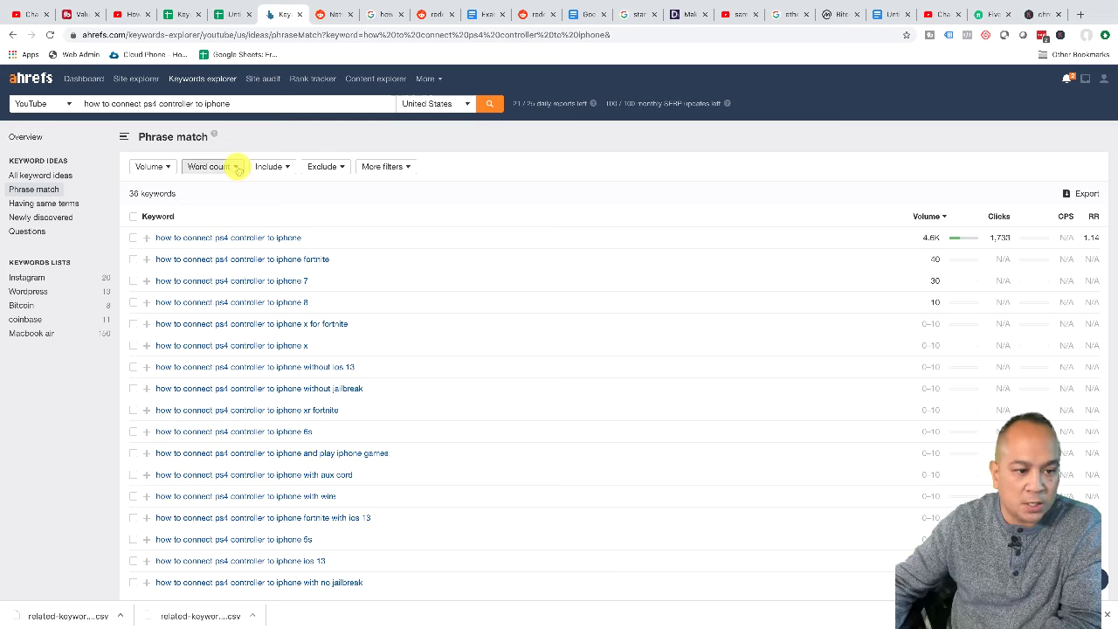
pyautogui.click(236, 167)
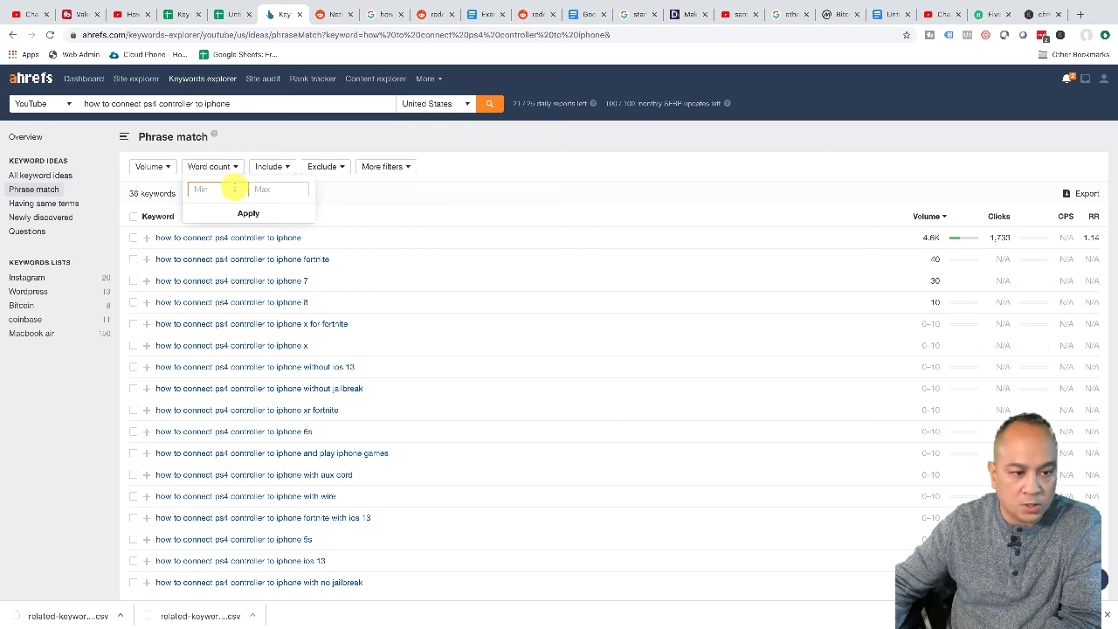
pyautogui.write('500')
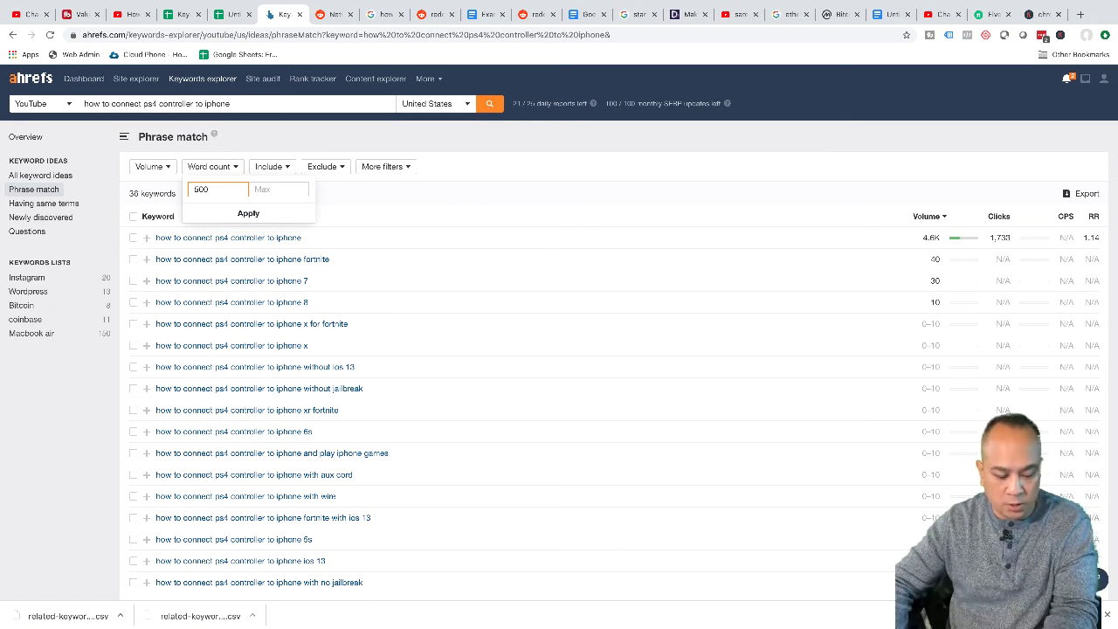
pyautogui.press('Tab')
pyautogui.write('1')
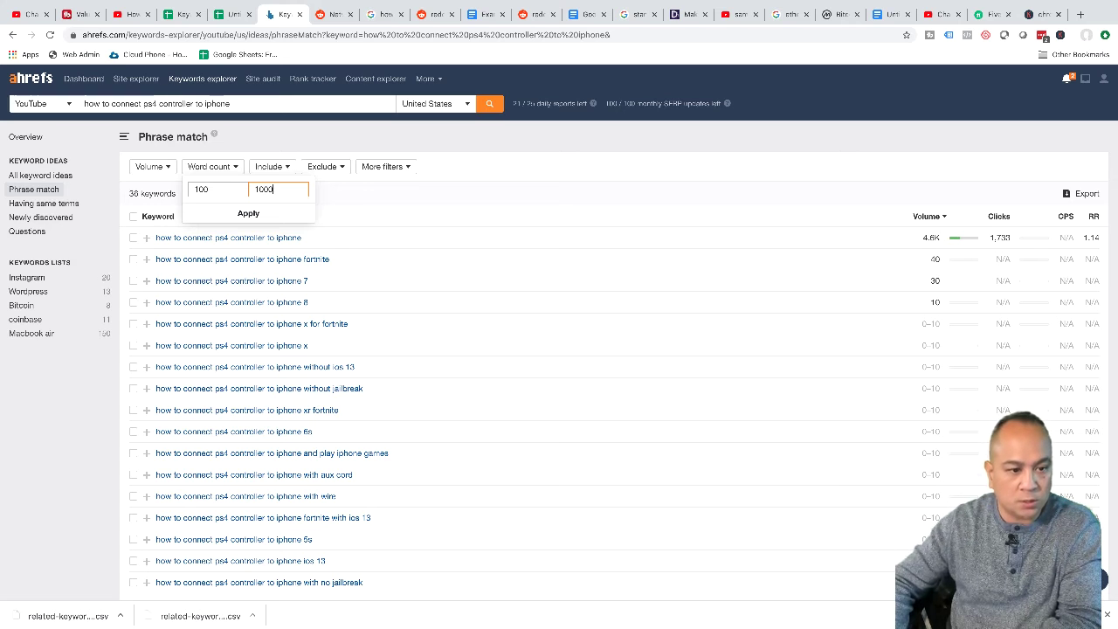
pyautogui.write('000')
pyautogui.press('BackSpace')
pyautogui.click(269, 218)
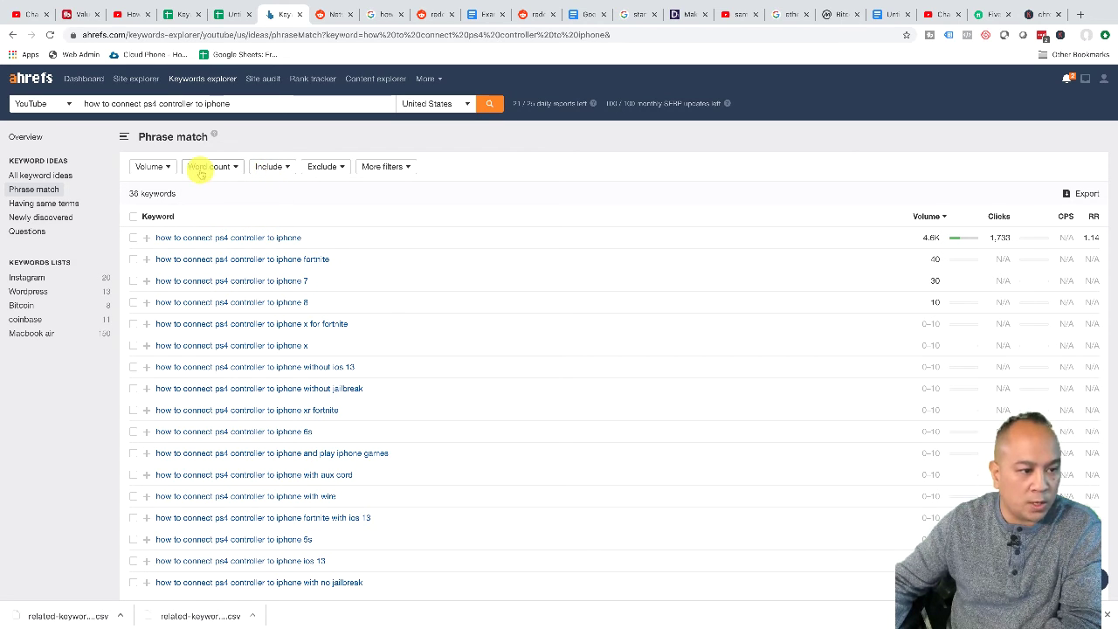
pyautogui.click(157, 170)
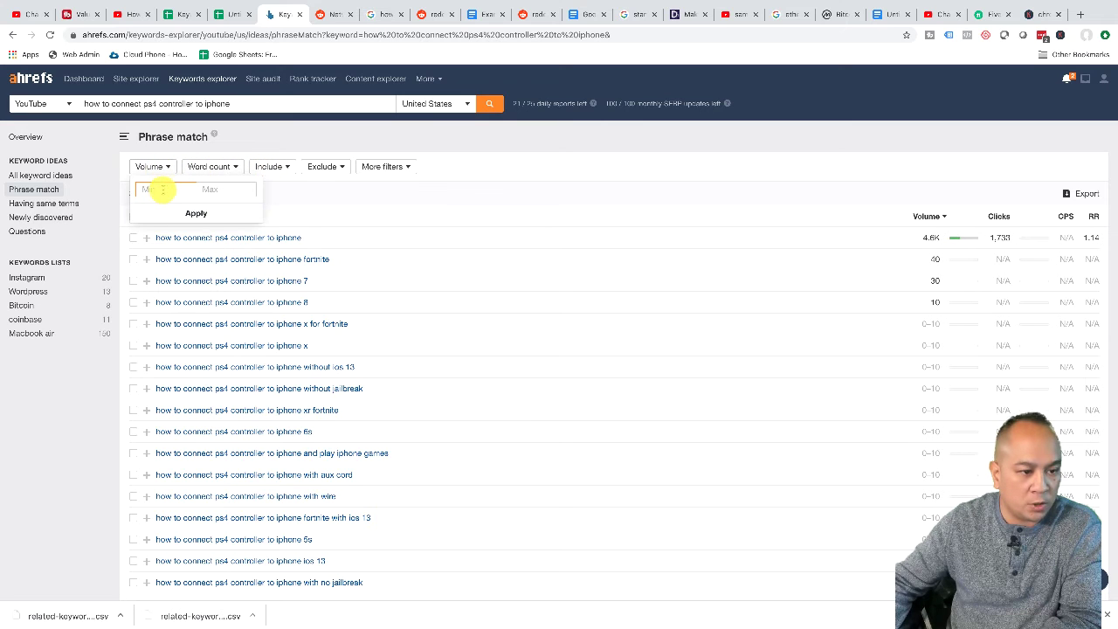
pyautogui.click(218, 189)
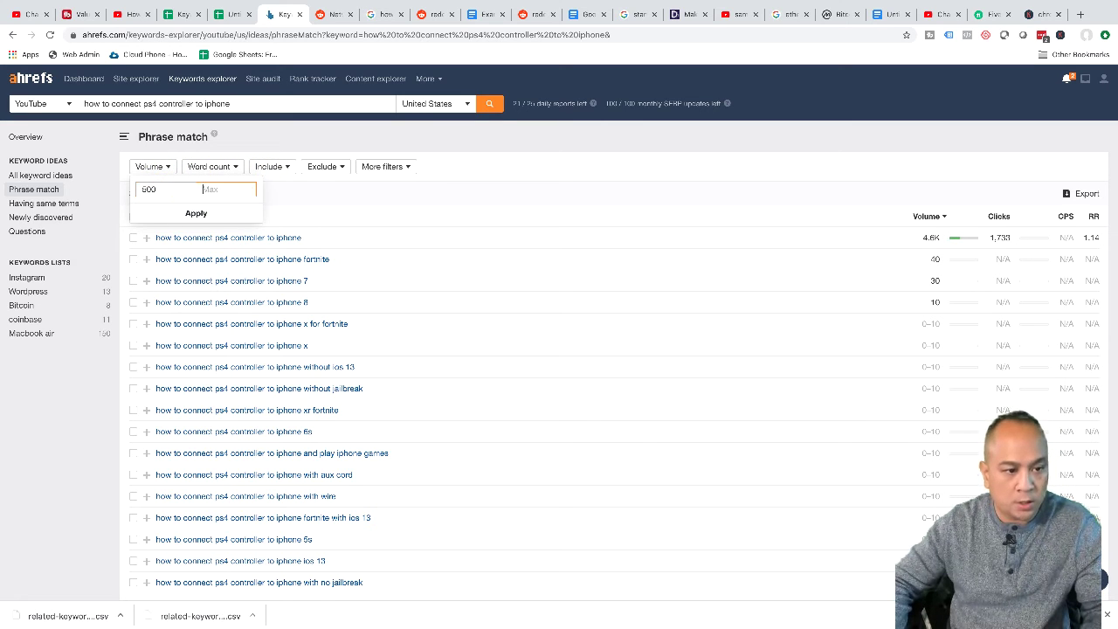
pyautogui.write('1000')
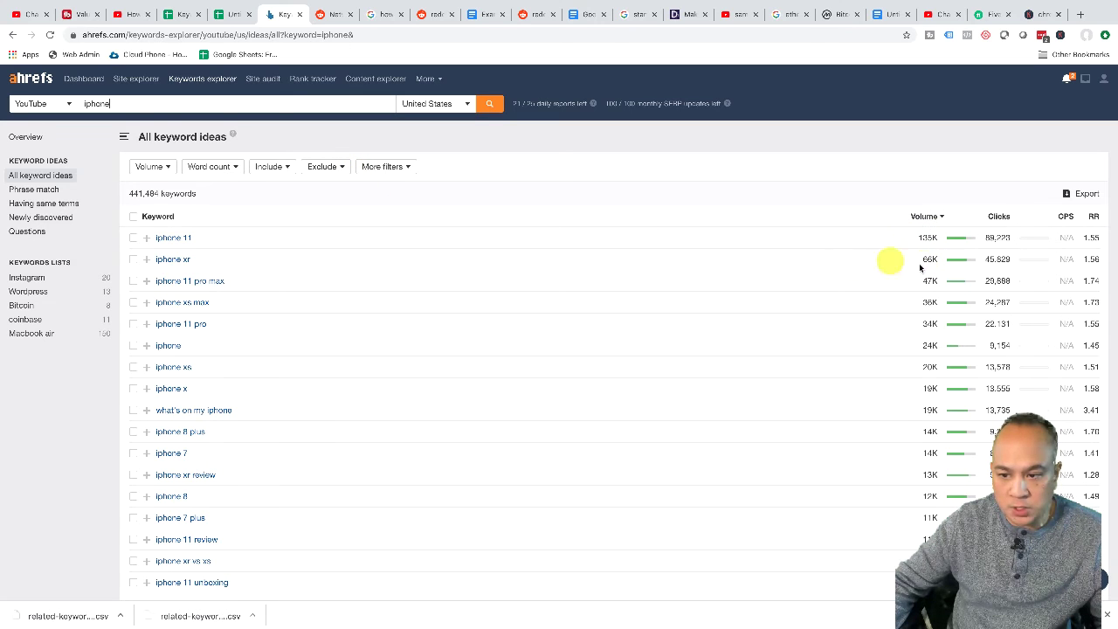
# Filter all keyword ideas for "iphone" to a volume from 500 to 1000.
pyautogui.click(157, 166)
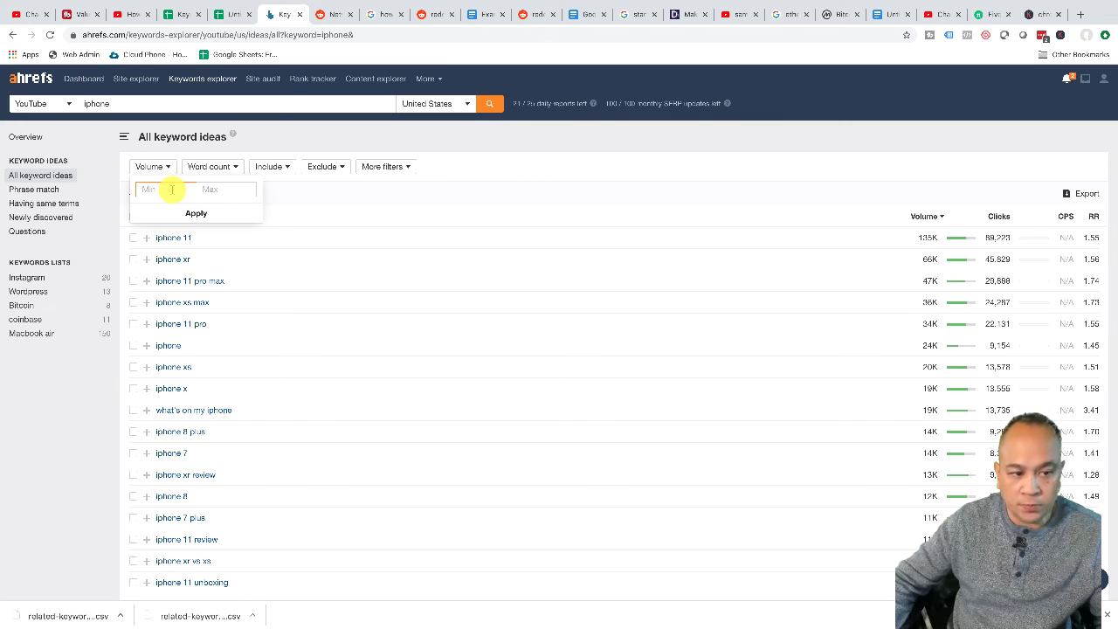
pyautogui.write('500')
pyautogui.press('Tab')
pyautogui.write('1000')
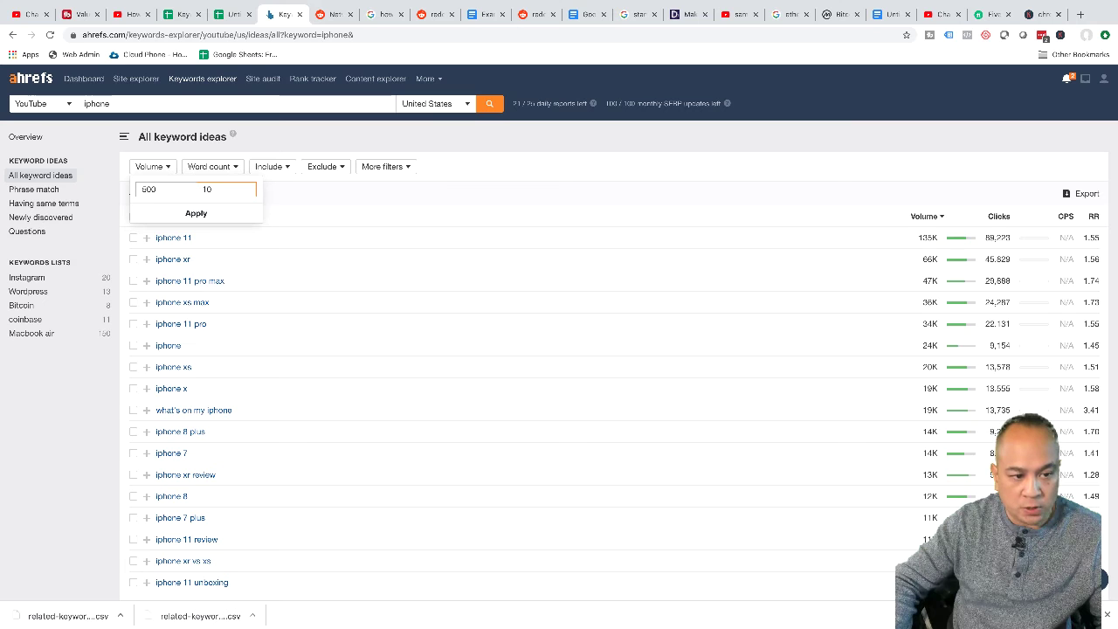
pyautogui.click(194, 213)
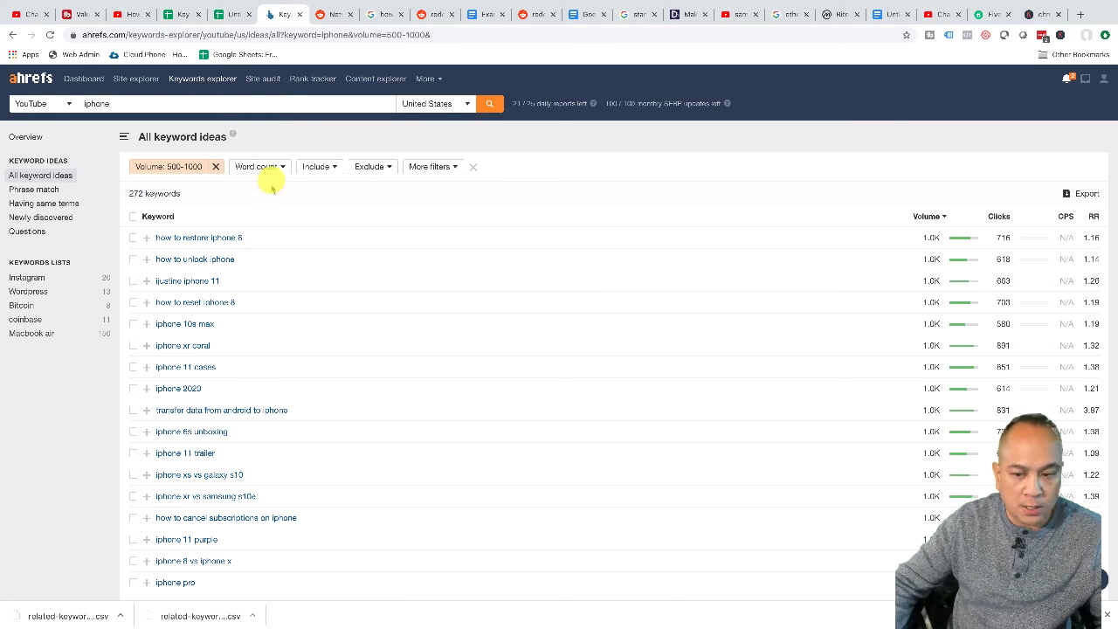
# Limit the "iphone" ideas to keywords that include all words of "how to", and look through the filtered list.
pyautogui.scroll(-3, 244, 236)
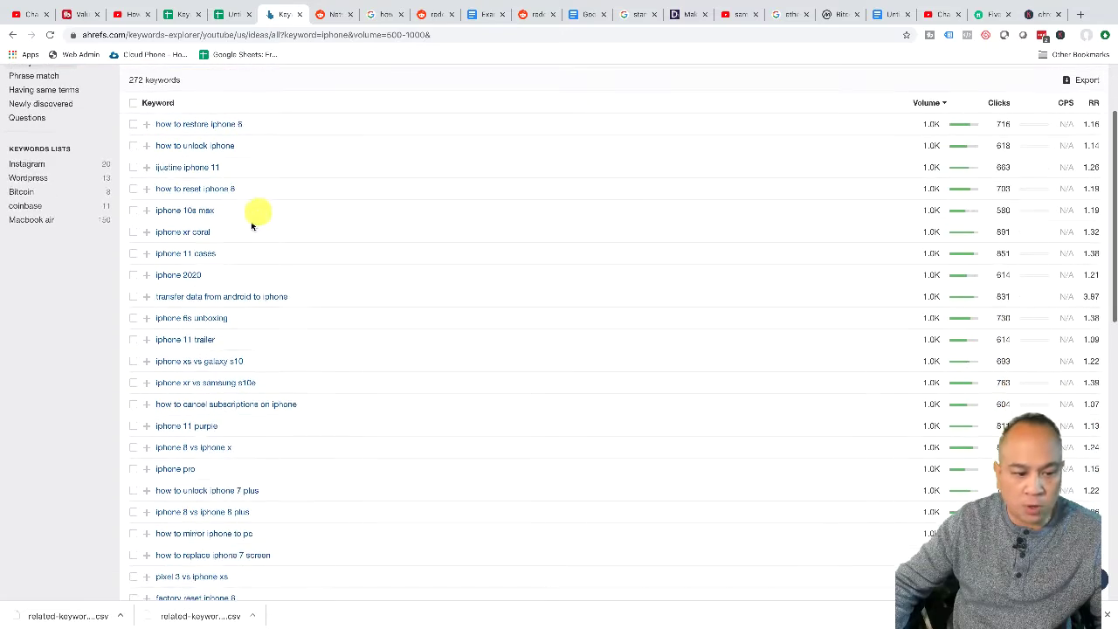
pyautogui.scroll(-3, 298, 353)
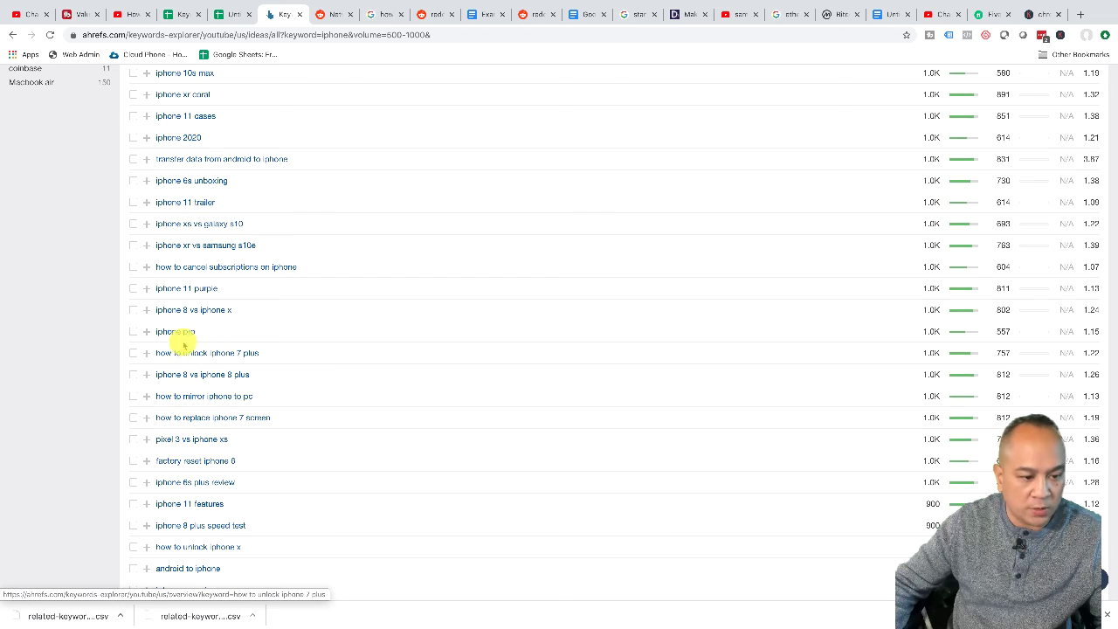
pyautogui.scroll(5, 194, 332)
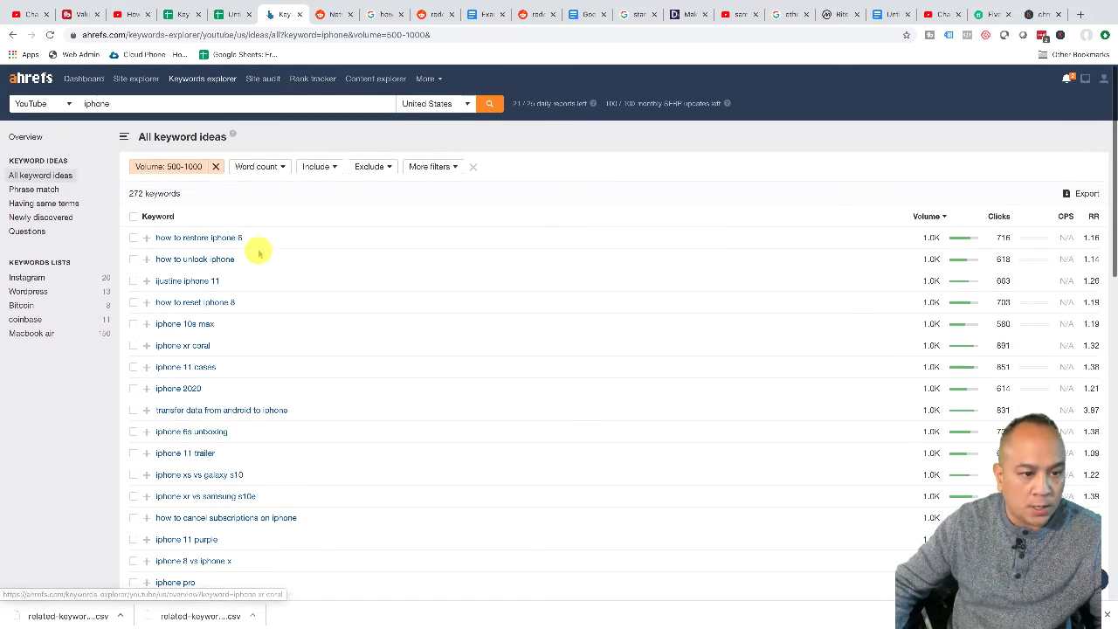
pyautogui.click(318, 168)
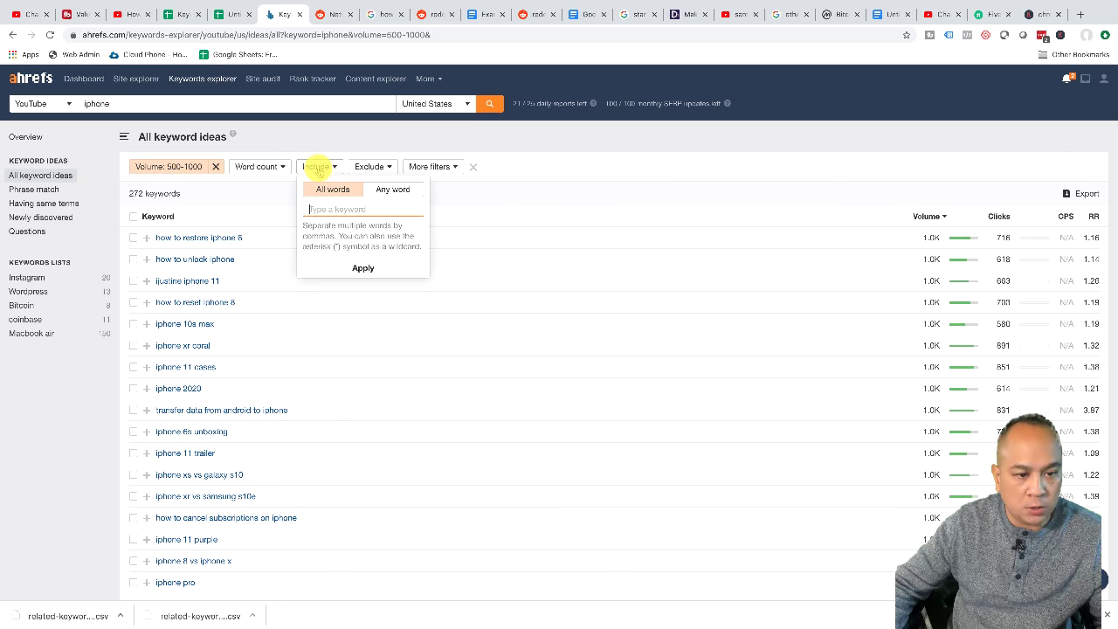
pyautogui.write('how to')
pyautogui.click(392, 269)
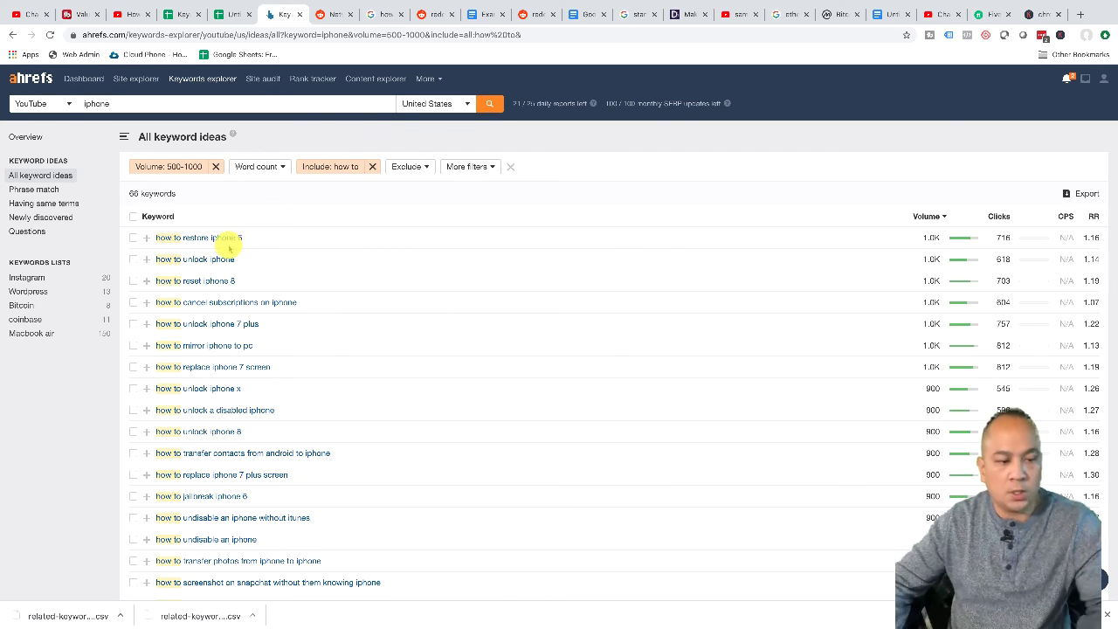
pyautogui.scroll(-3, 227, 245)
pyautogui.scroll(3, 227, 237)
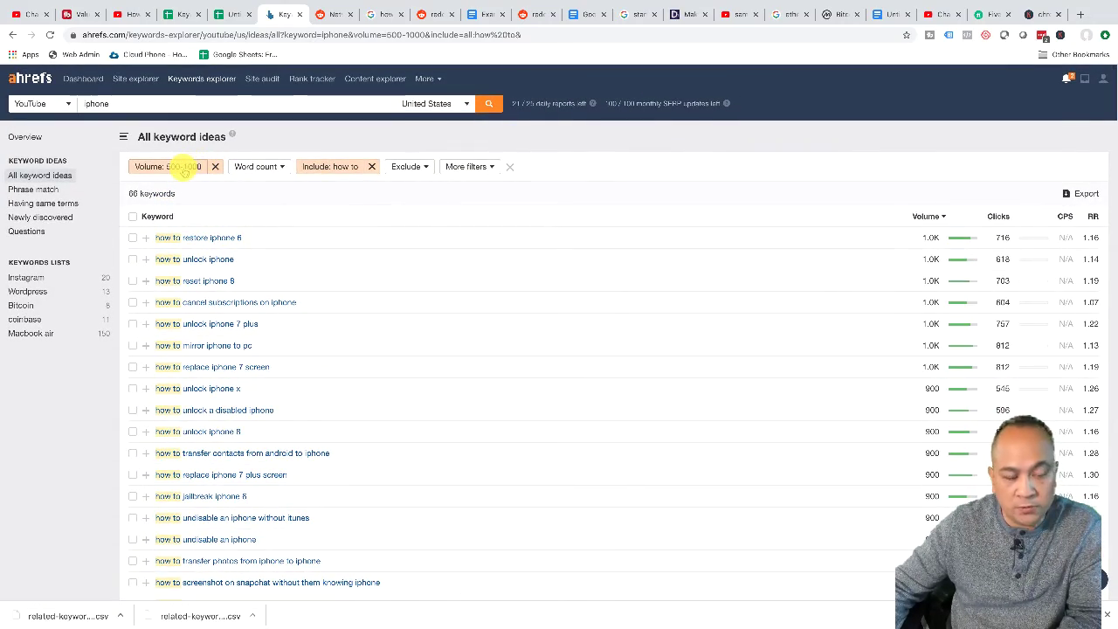
pyautogui.scroll(-1, 286, 262)
pyautogui.scroll(-6, 285, 262)
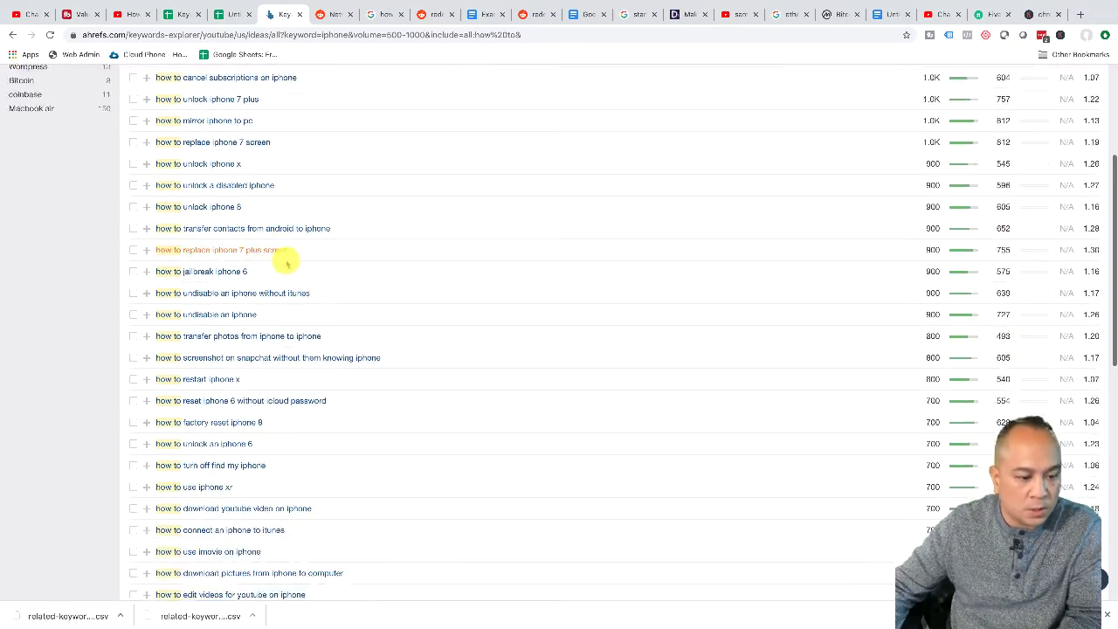